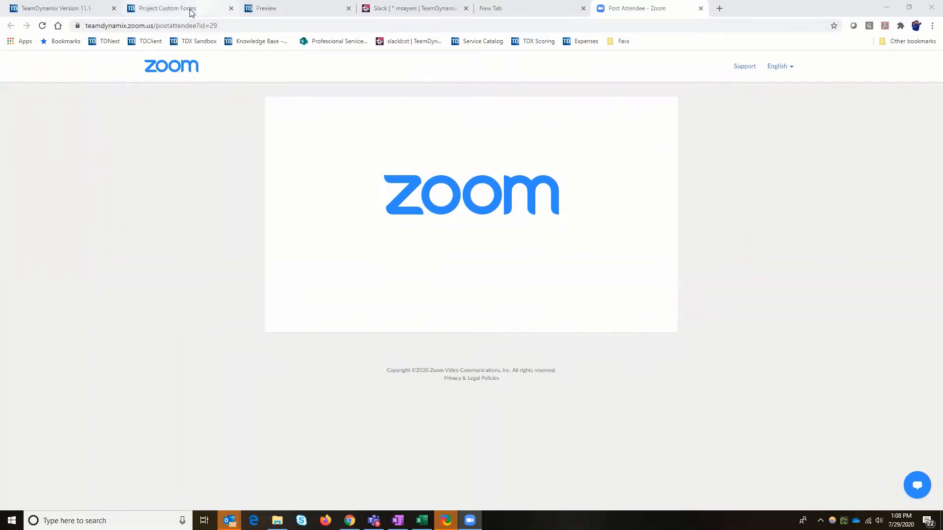
# Open the Project/Request Sections of Portfolio Planning and examine which sections, such as Files and Expenses, are enabled for requests
pyautogui.click(192, 10)
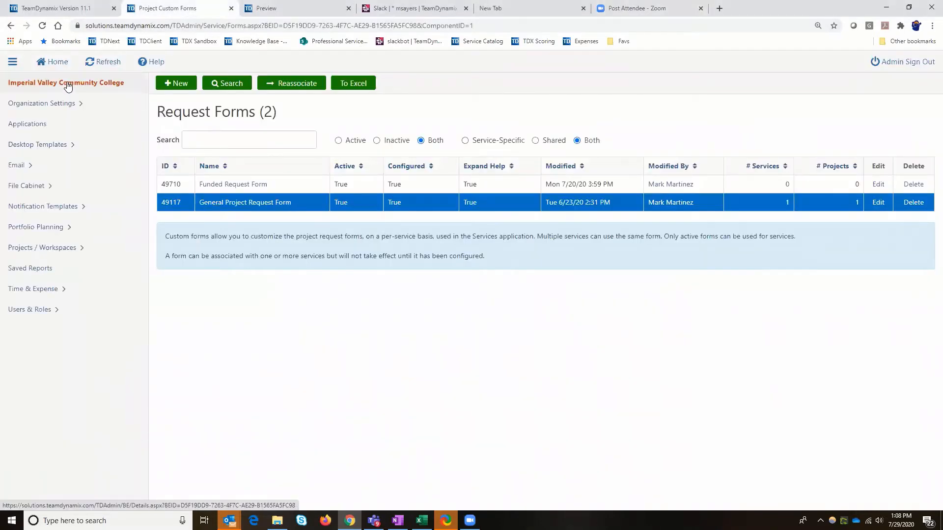
pyautogui.click(43, 228)
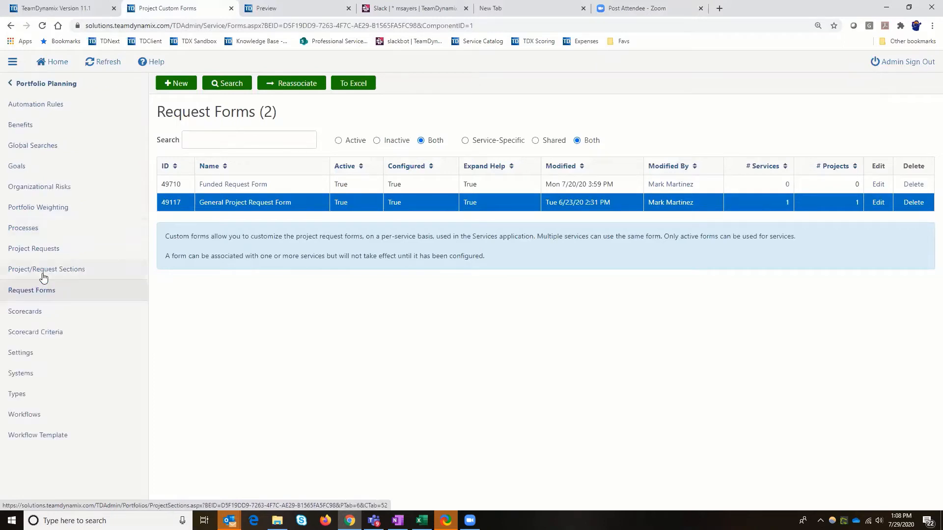
pyautogui.click(42, 278)
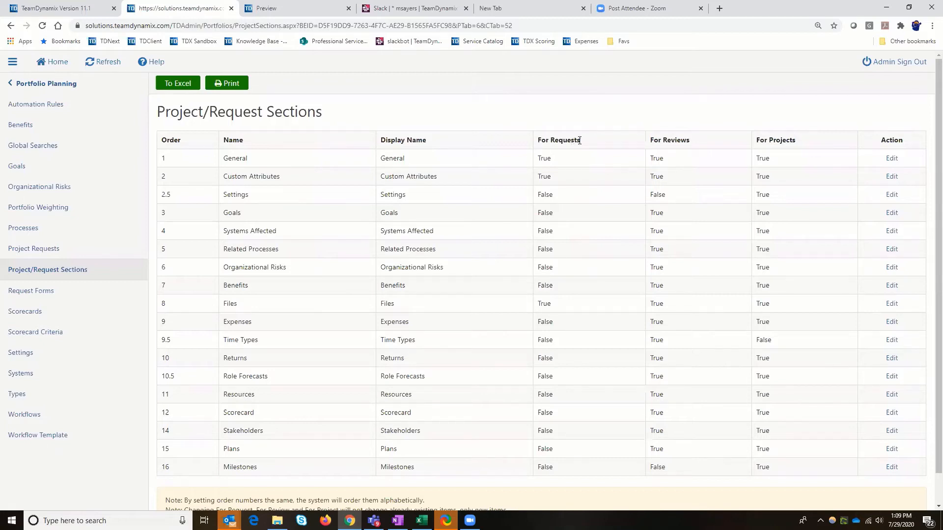
pyautogui.moveTo(538, 140); pyautogui.dragTo(586, 144)
pyautogui.moveTo(224, 304); pyautogui.dragTo(553, 307)
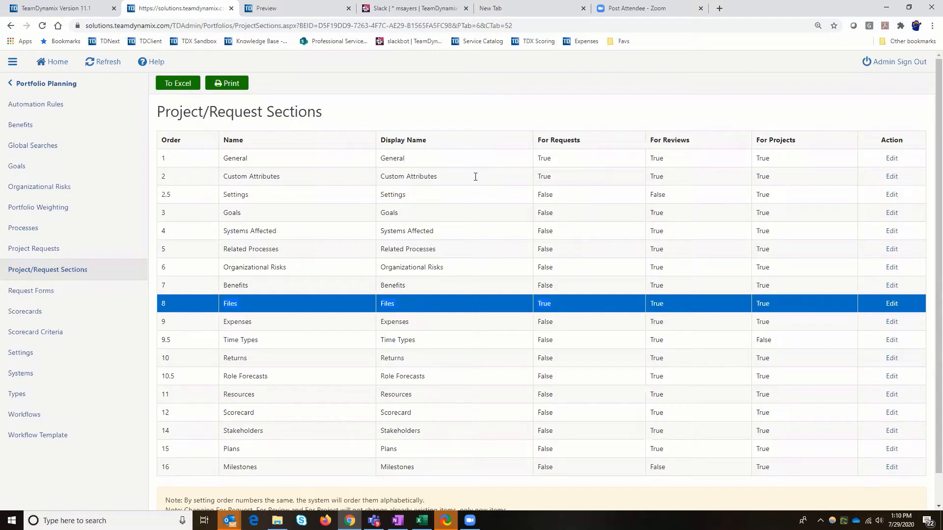
pyautogui.click(457, 324)
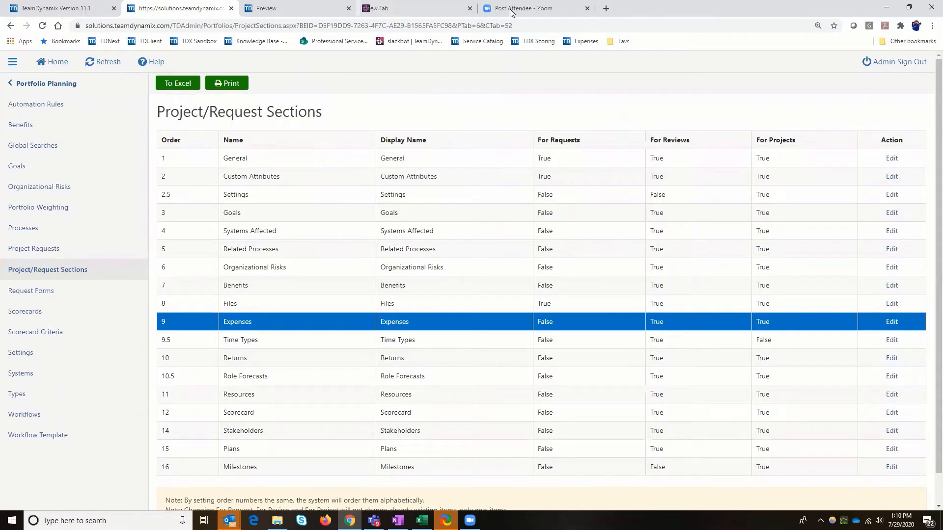
# Open the TDX Sandbox bookmark in a new browser tab and dismiss its welcome message
pyautogui.click(509, 9)
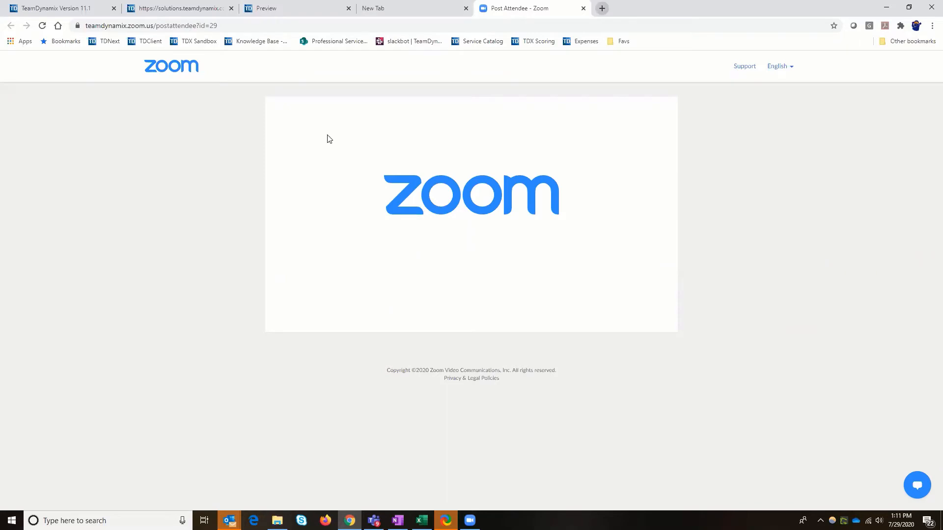
pyautogui.hotkey('ctrl', 't')
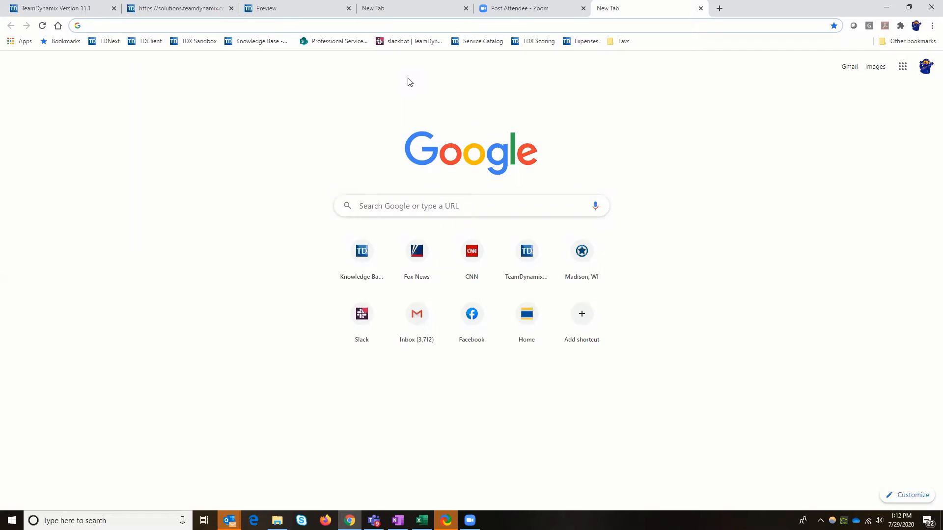
pyautogui.hotkey('alt', 'Tab')
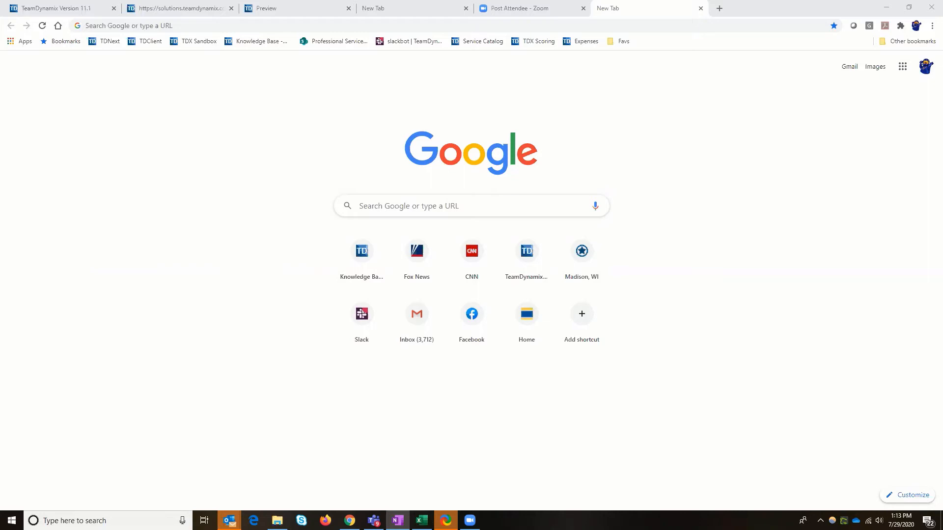
pyautogui.click(199, 41)
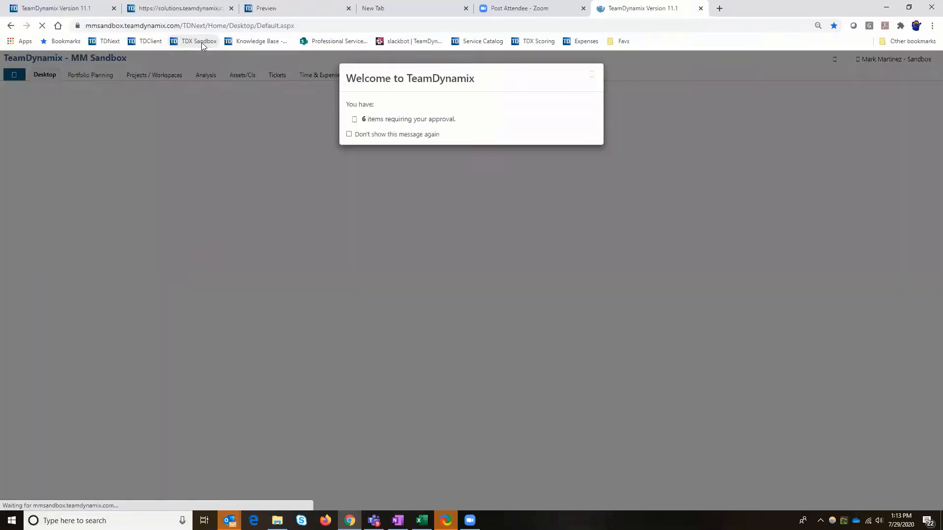
pyautogui.click(591, 75)
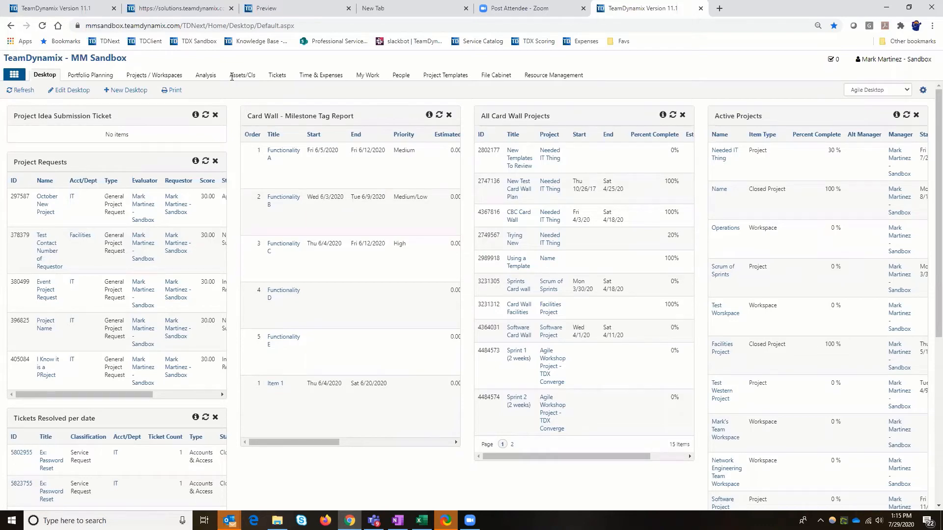
# Return to the Imperial Valley Community College administration and open the Workflows page of the Tickets application
pyautogui.click(207, 10)
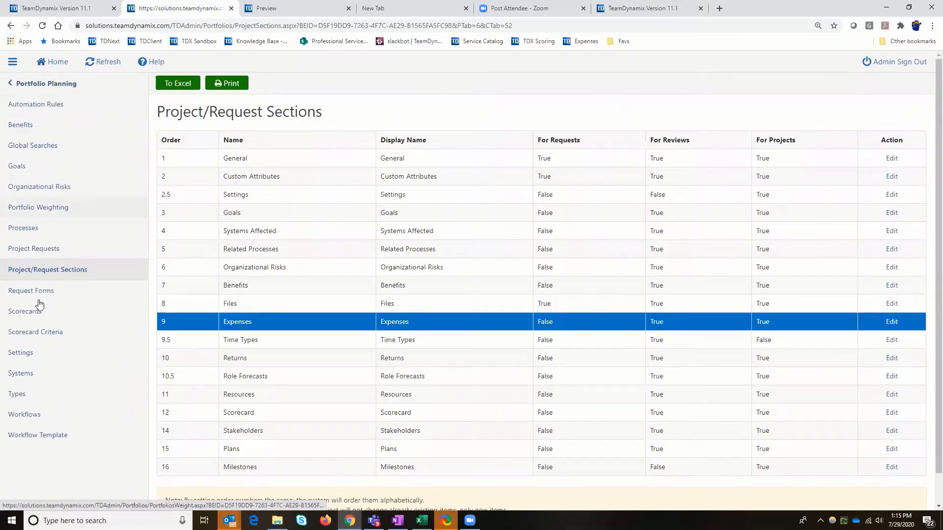
pyautogui.click(44, 84)
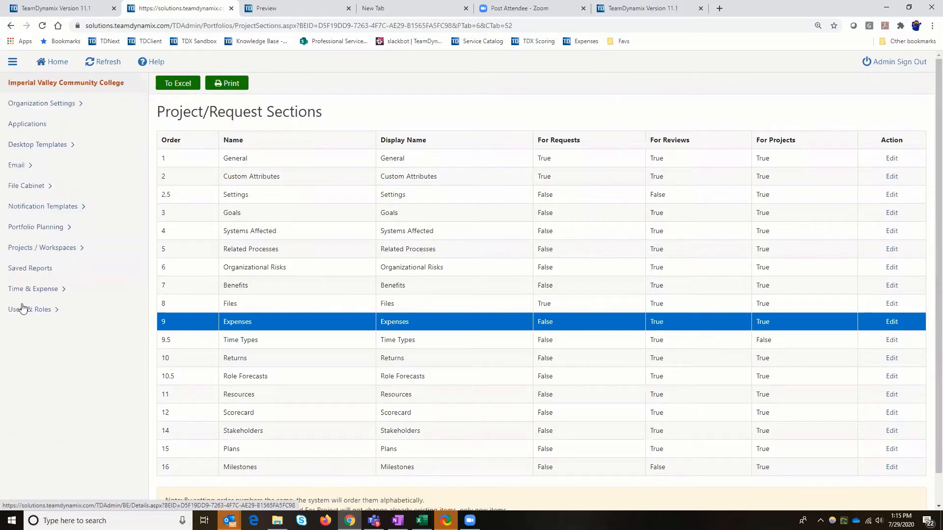
pyautogui.click(27, 124)
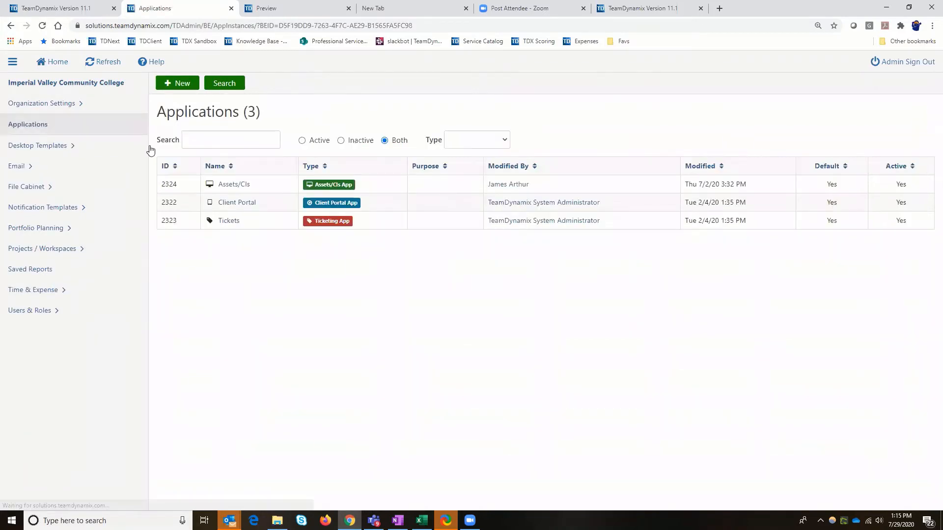
pyautogui.click(226, 225)
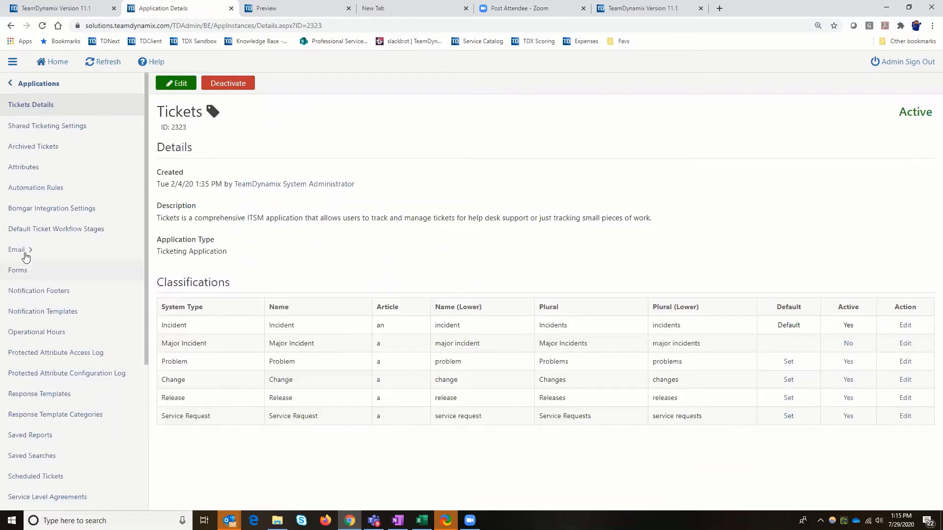
pyautogui.scroll(-5, 28, 258)
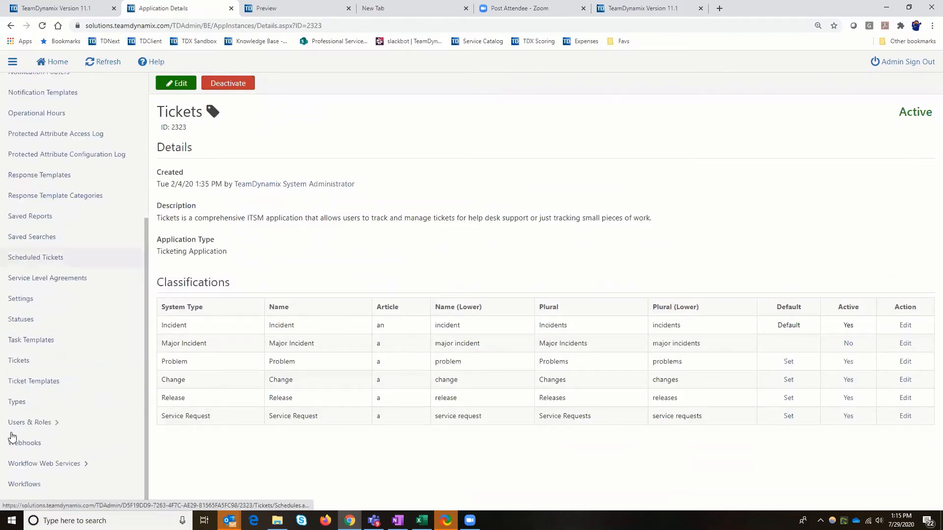
pyautogui.click(27, 484)
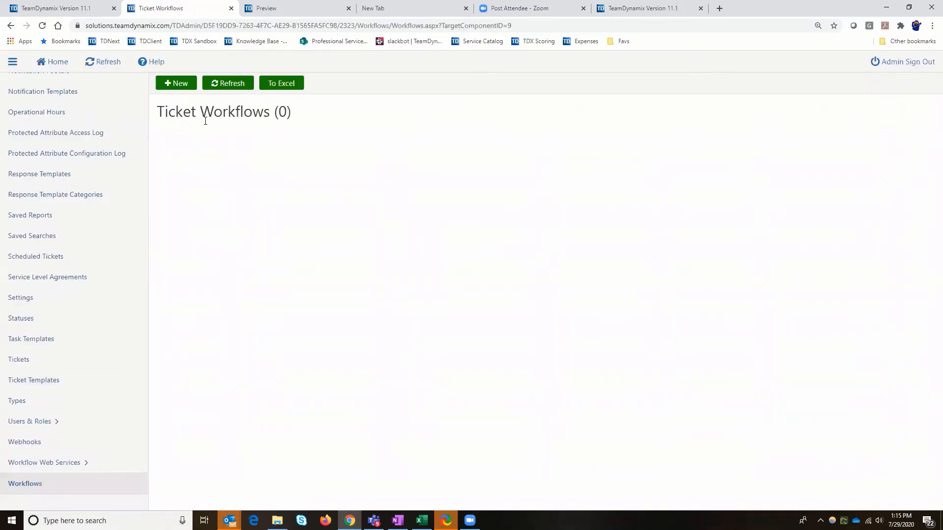
# Start a new ticket workflow named "Project Idea Approval Workflow"
pyautogui.click(183, 87)
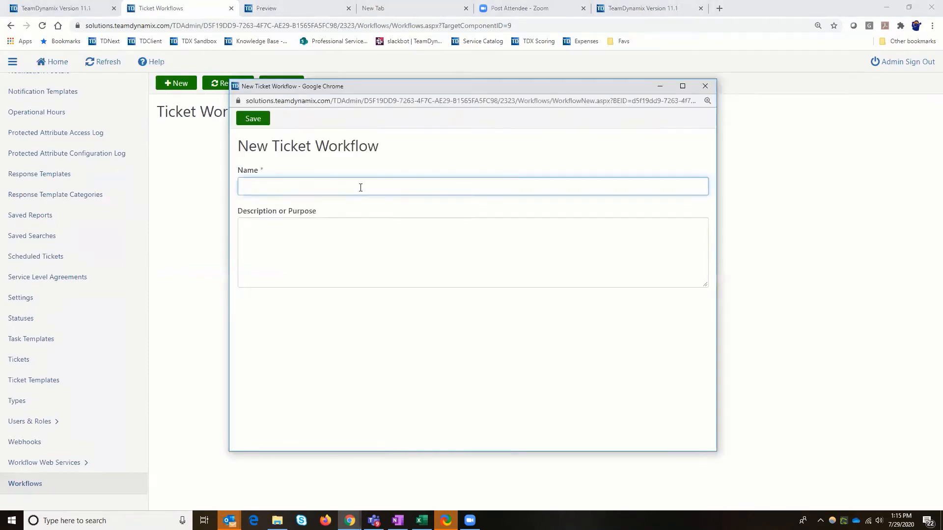
pyautogui.write('Project ')
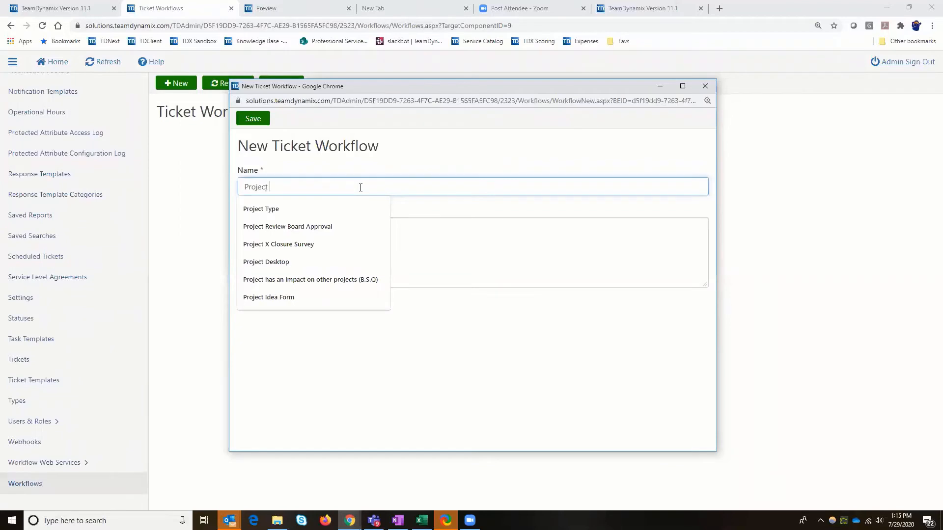
pyautogui.write('Idea Appr')
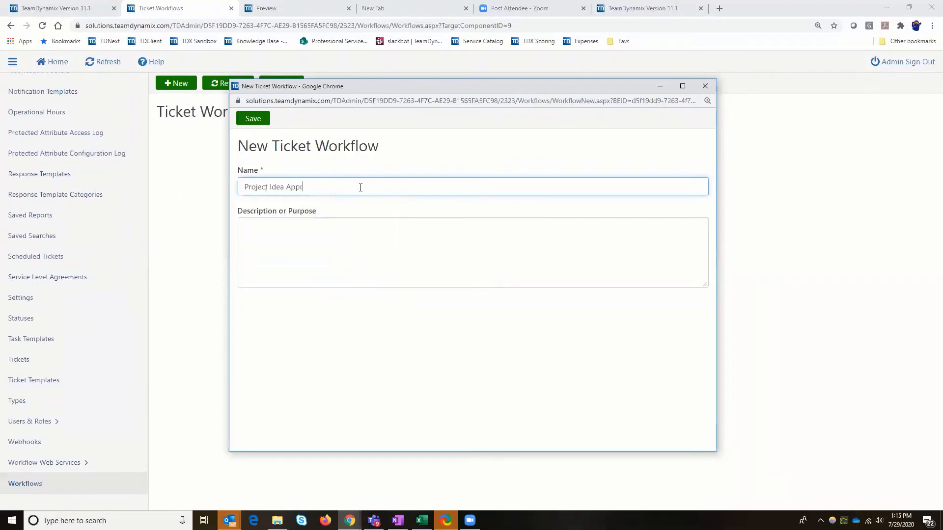
pyautogui.write('oval Workflow')
# Describe the workflow as "Project Idea Approval Workflow - Department Manager Approval Needed", reusing its name, and save it
pyautogui.hotkey('ctrl', 'a')
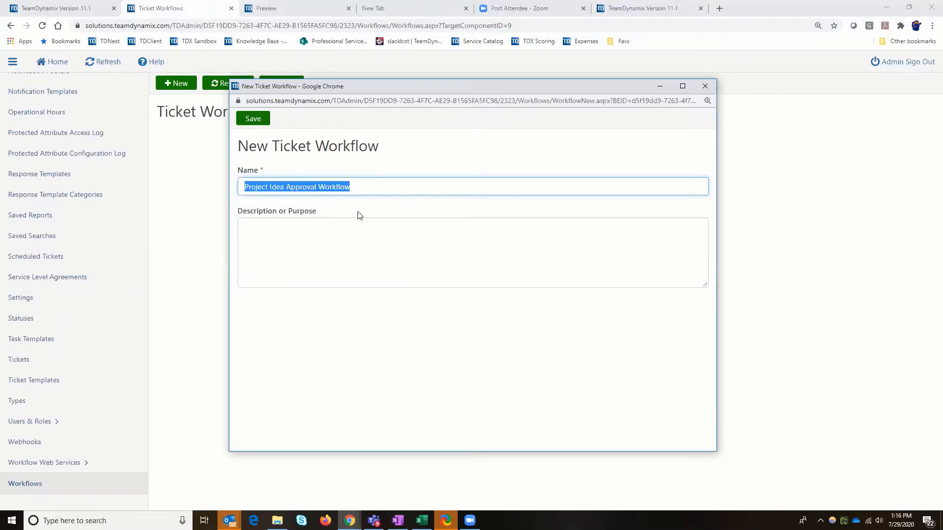
pyautogui.rightClick(343, 189)
pyautogui.click(370, 227)
pyautogui.click(297, 224)
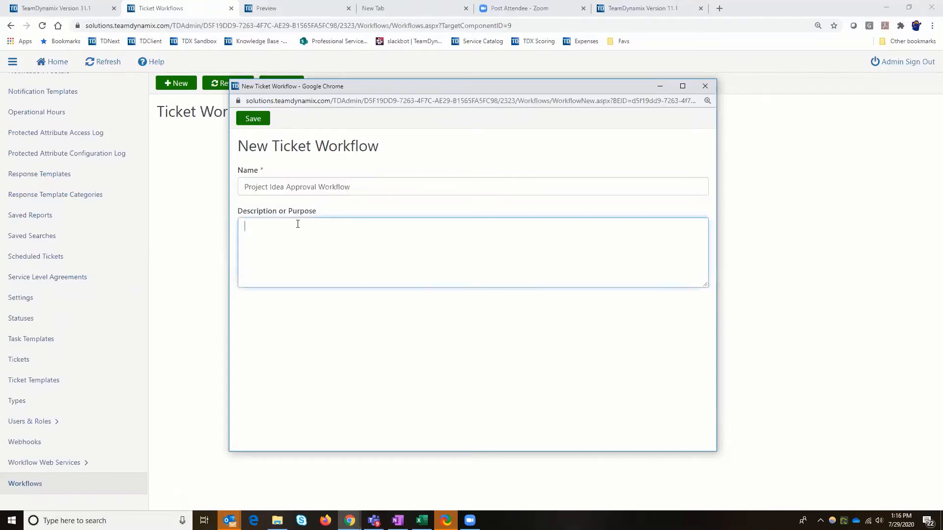
pyautogui.hotkey('ctrl', 'v')
pyautogui.write('- Management')
pyautogui.press('BackSpace')
pyautogui.press('BackSpace')
pyautogui.press('BackSpace')
pyautogui.press('BackSpace')
pyautogui.press('BackSpace')
pyautogui.press('BackSpace')
pyautogui.press('BackSpace')
pyautogui.press('BackSpace')
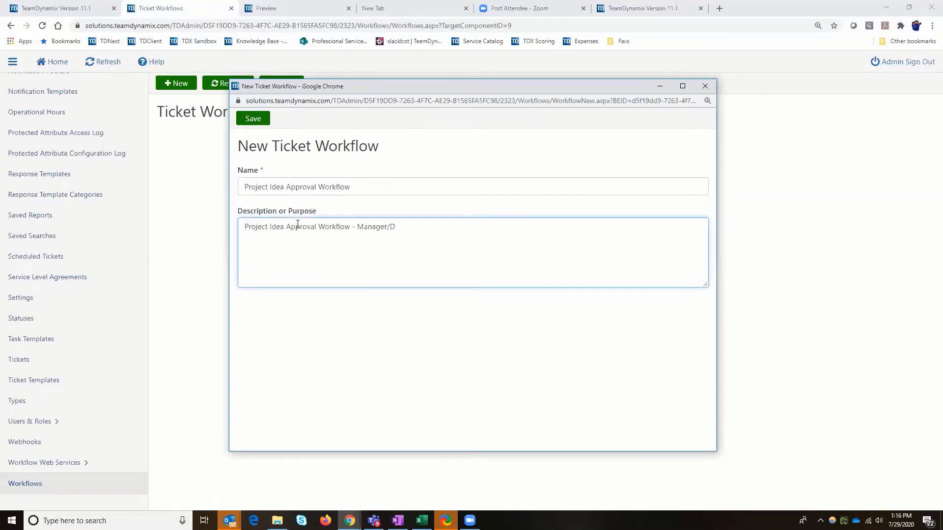
pyautogui.press('BackSpace')
pyautogui.press('BackSpace')
pyautogui.write('Department Manager Approval Needed')
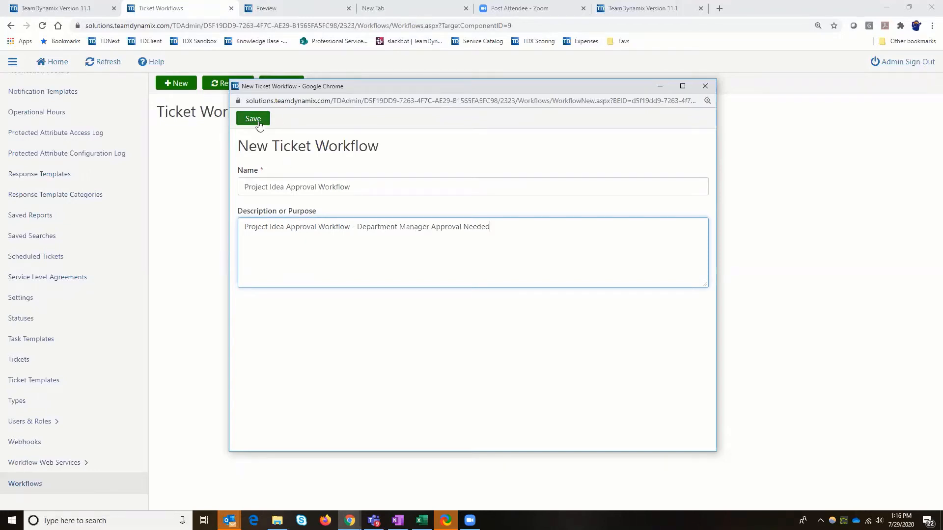
pyautogui.click(256, 120)
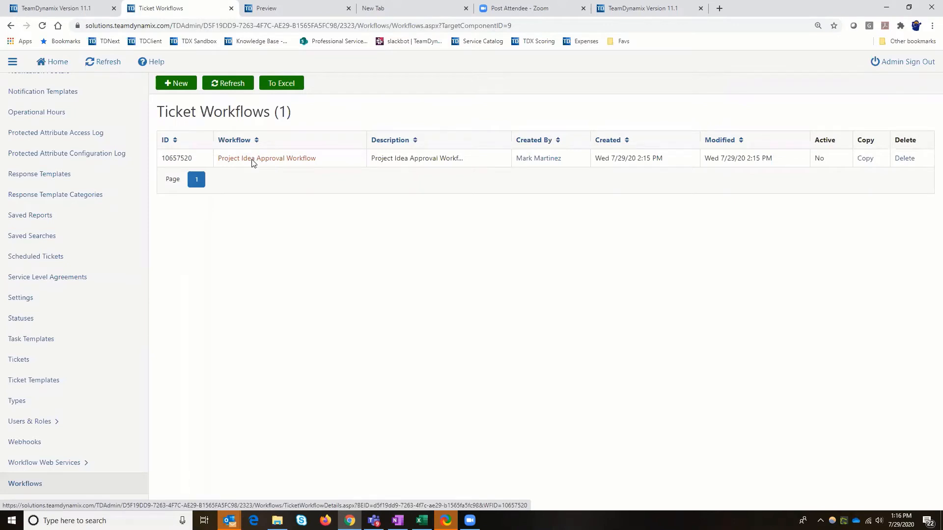
# Open the Project Idea Approval Workflow in the builder and move the Approve and Reject steps to the canvas's far right side
pyautogui.click(253, 163)
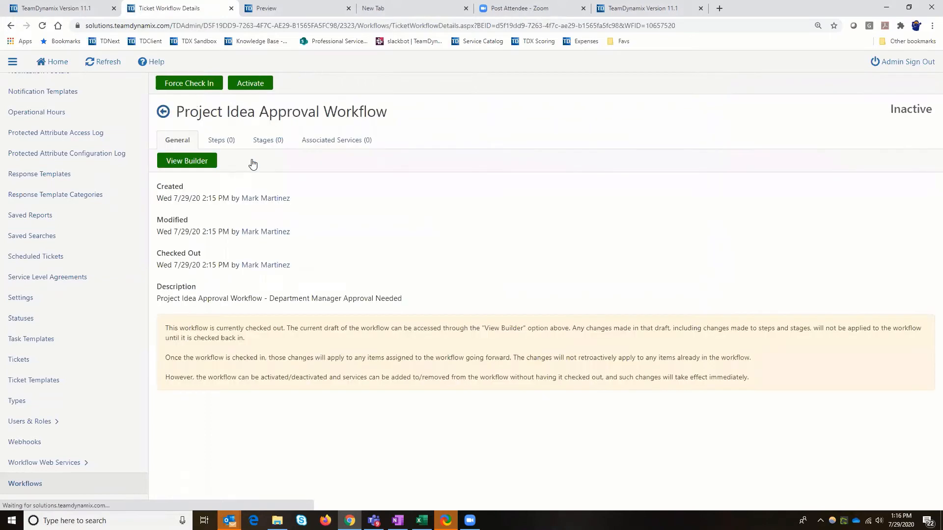
pyautogui.click(191, 163)
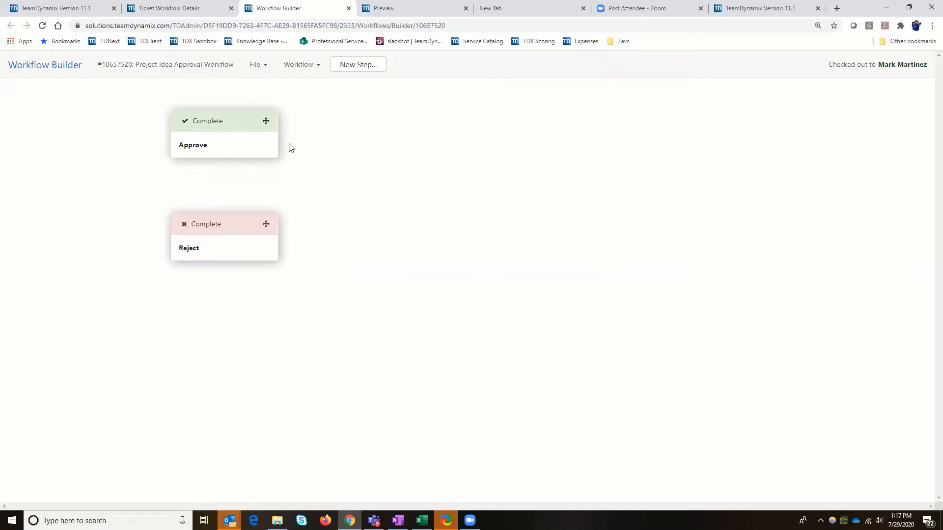
pyautogui.moveTo(288, 143); pyautogui.dragTo(878, 103)
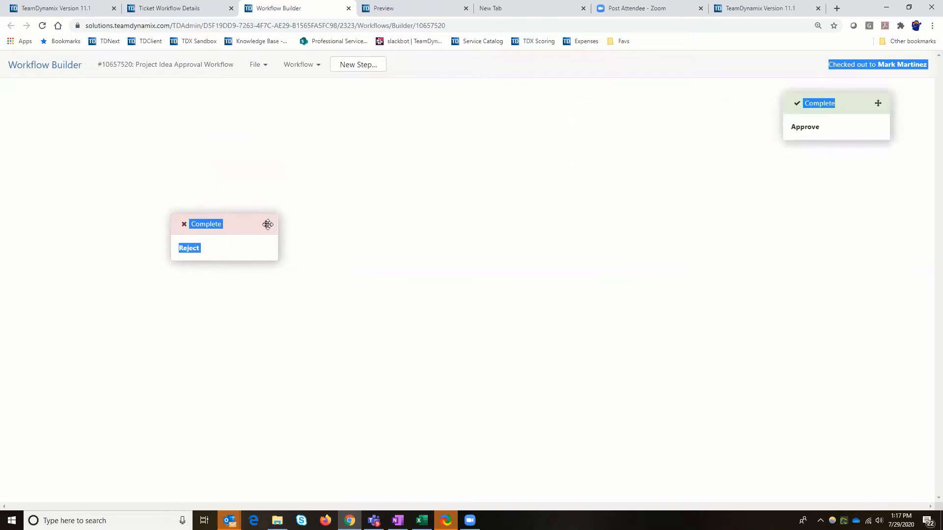
pyautogui.moveTo(773, 242); pyautogui.dragTo(889, 199)
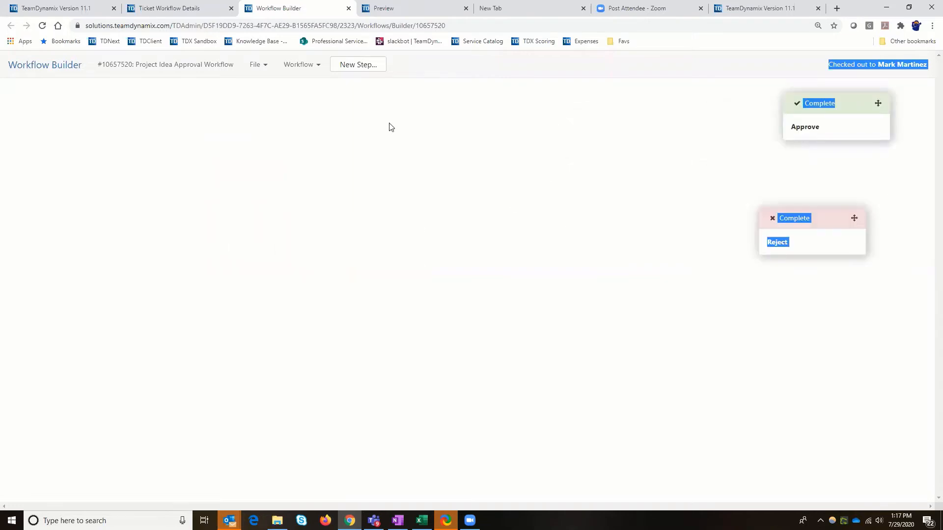
pyautogui.click(363, 83)
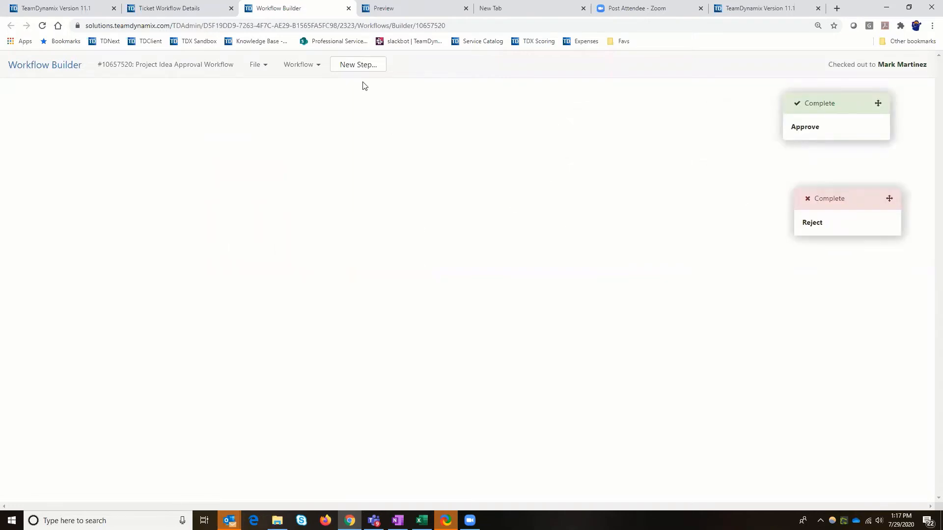
# Set the workflow's approval status to In Process and its rejection status to Cancelled, and save the workflow details
pyautogui.click(266, 68)
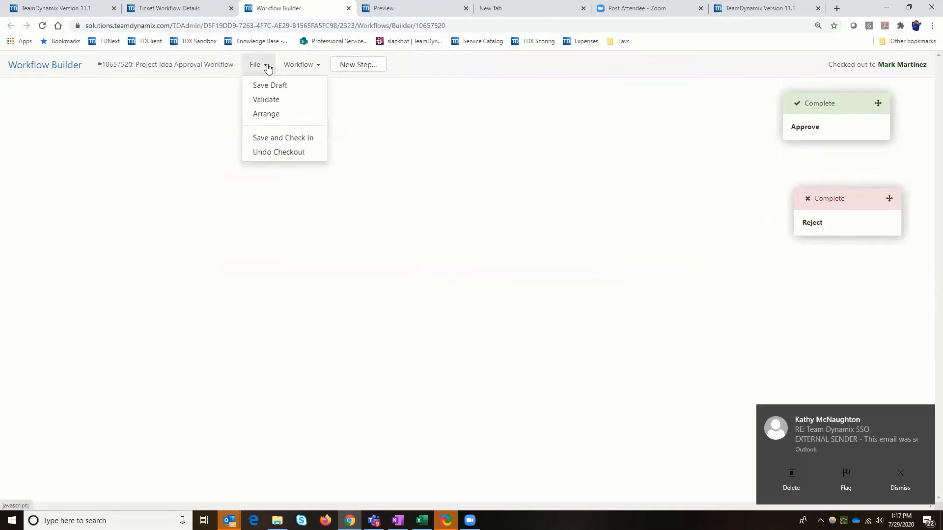
pyautogui.click(319, 67)
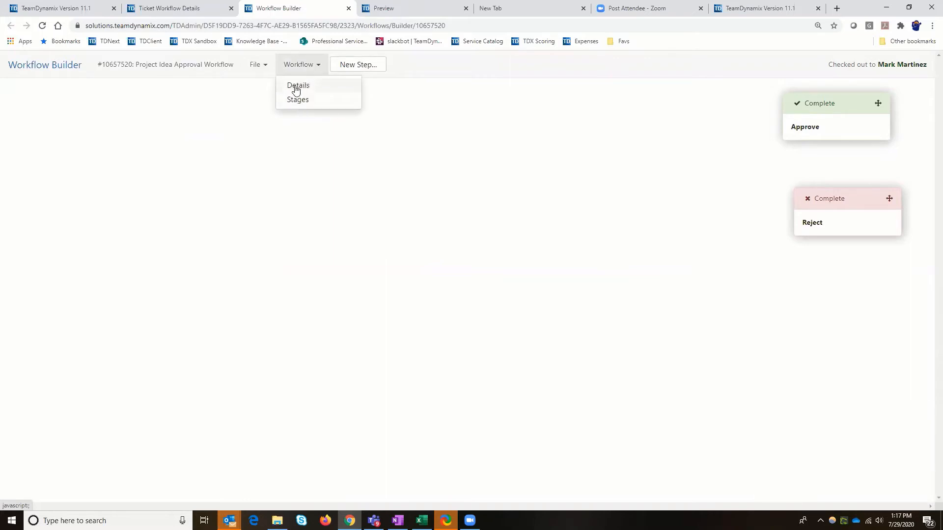
pyautogui.click(296, 86)
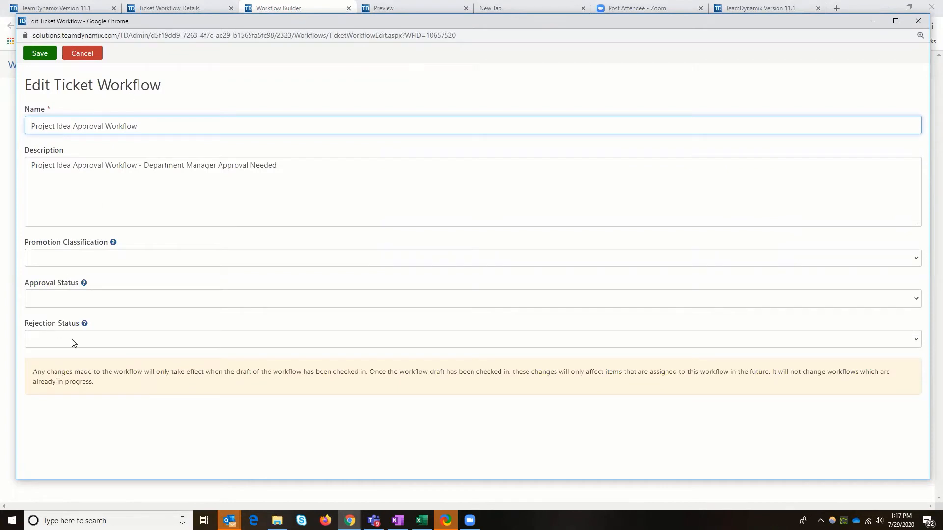
pyautogui.click(75, 266)
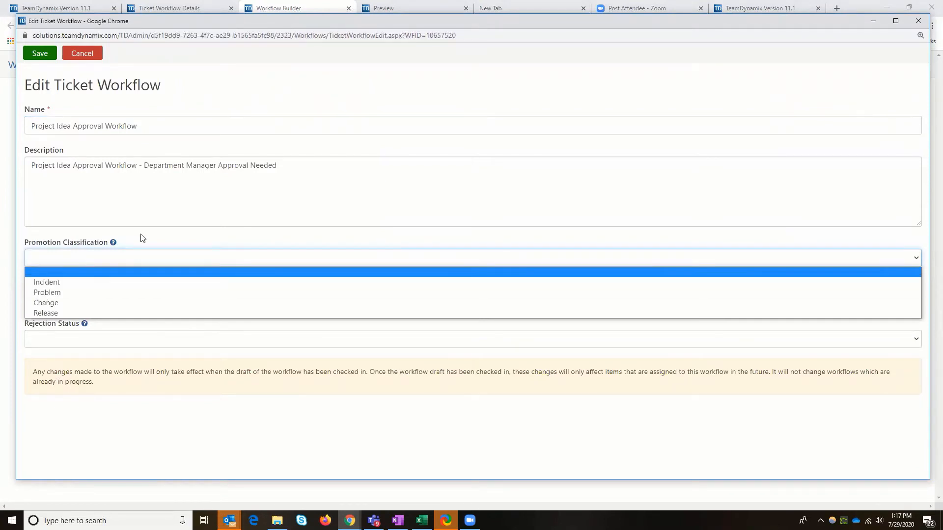
pyautogui.press('Escape')
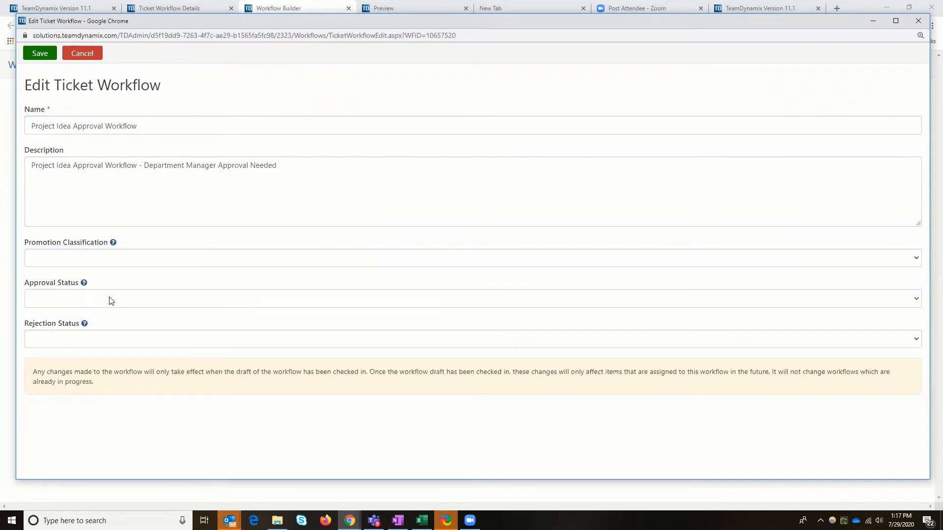
pyautogui.click(109, 301)
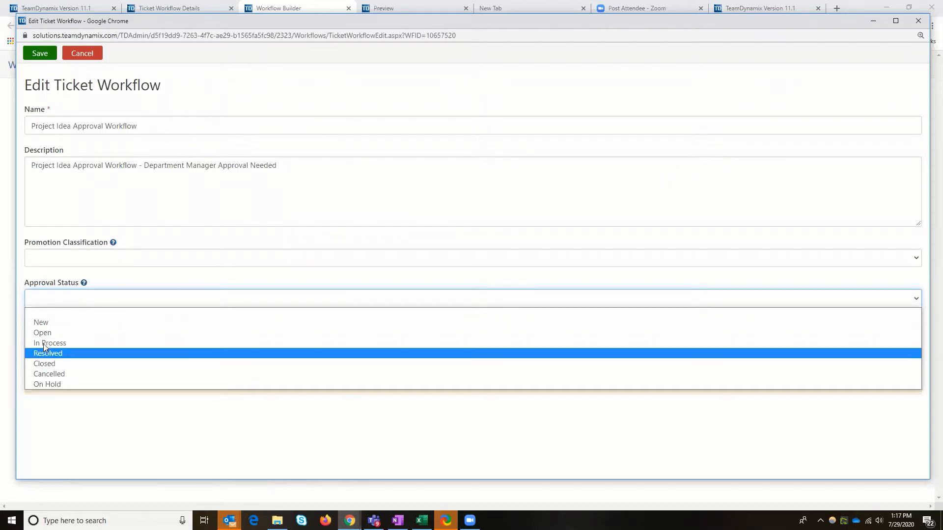
pyautogui.click(63, 343)
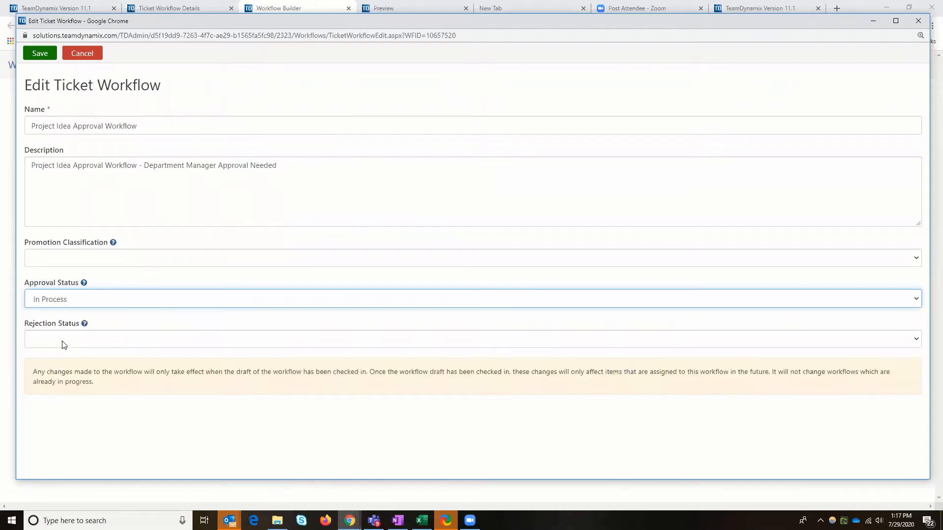
pyautogui.click(61, 341)
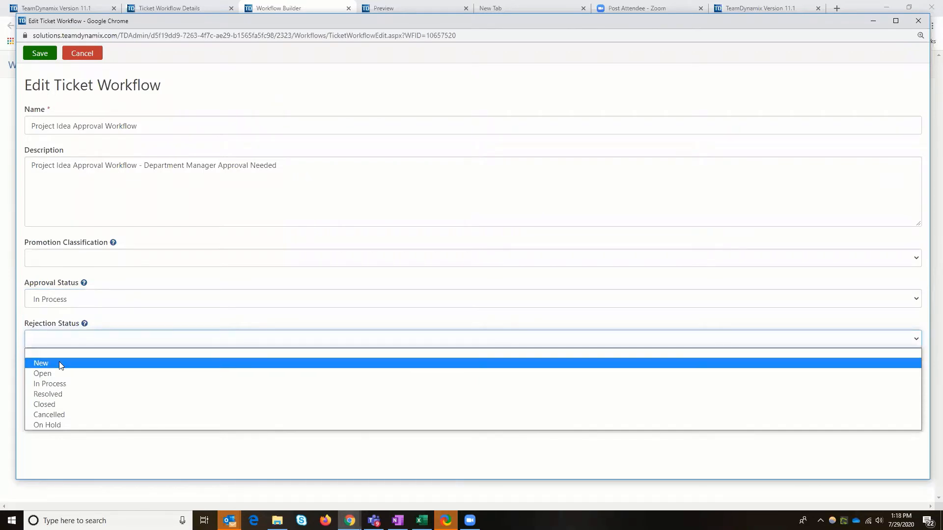
pyautogui.click(58, 416)
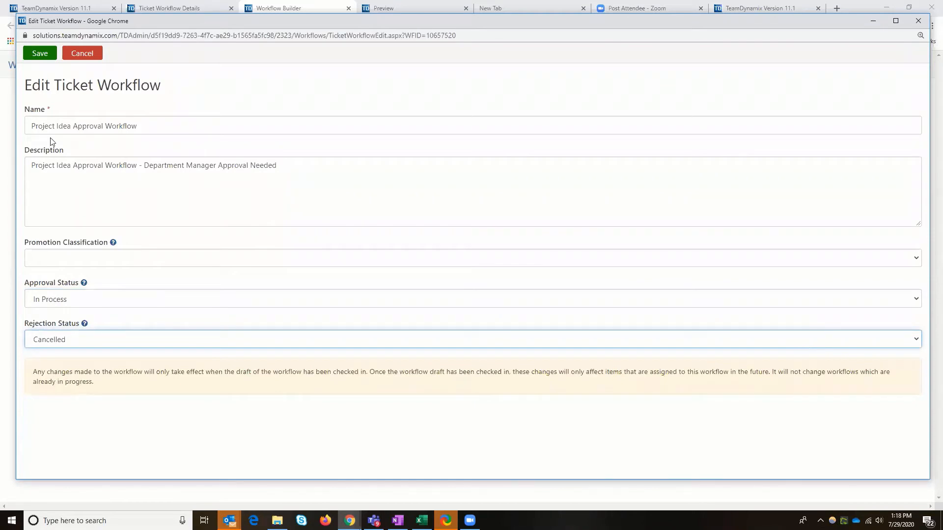
pyautogui.click(41, 57)
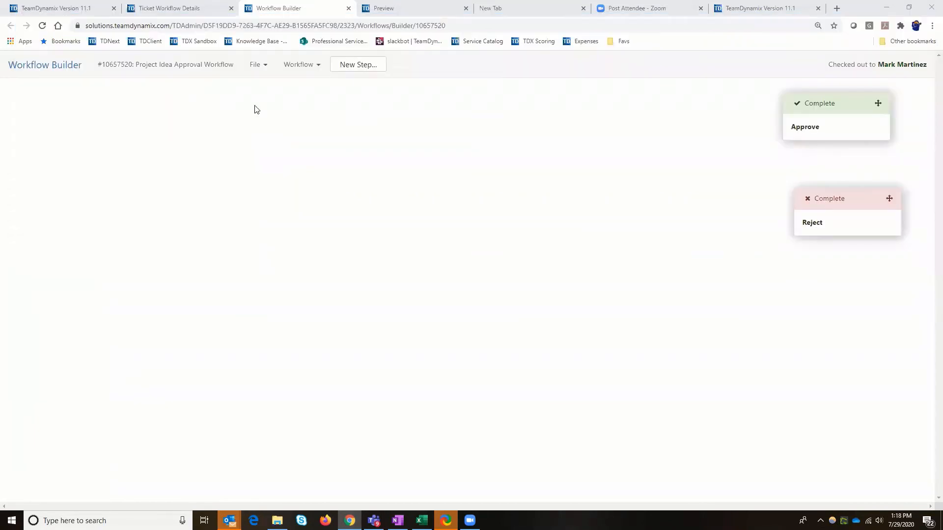
# Start a new workflow step named "Review/Determine Project vs Ticket" with the type Task
pyautogui.click(363, 67)
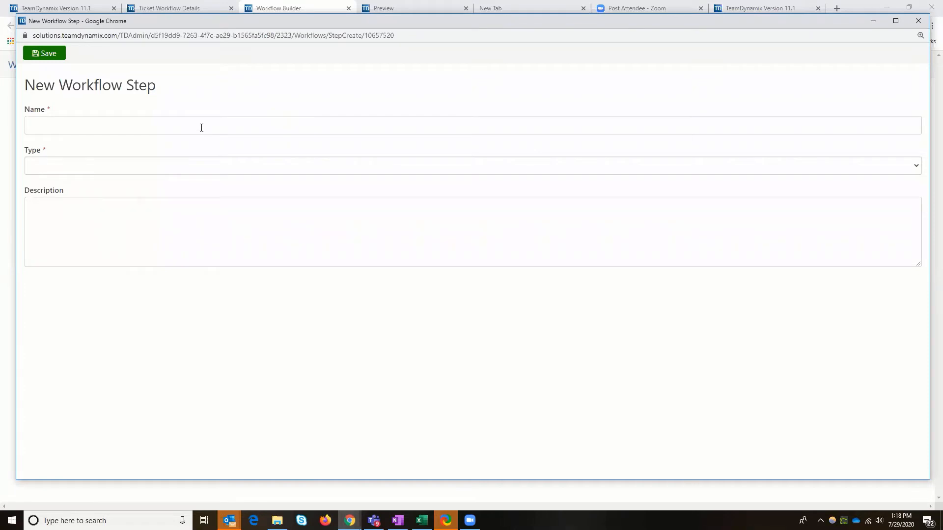
pyautogui.click(202, 127)
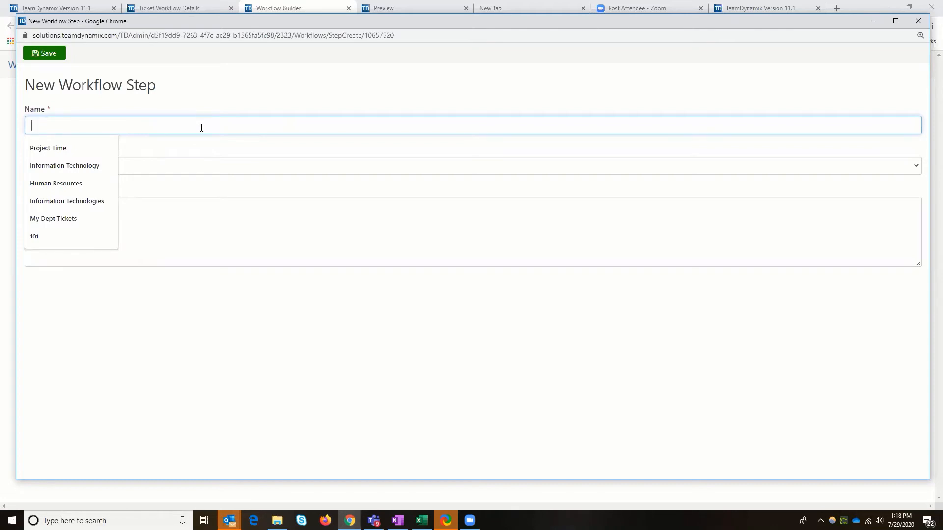
pyautogui.write('Review')
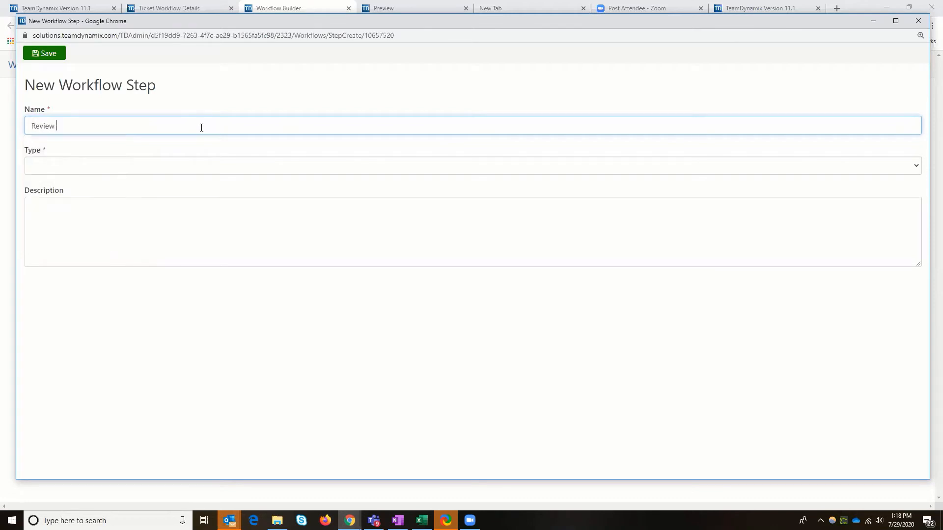
pyautogui.write('Determine Project vs Ticket')
pyautogui.click(103, 167)
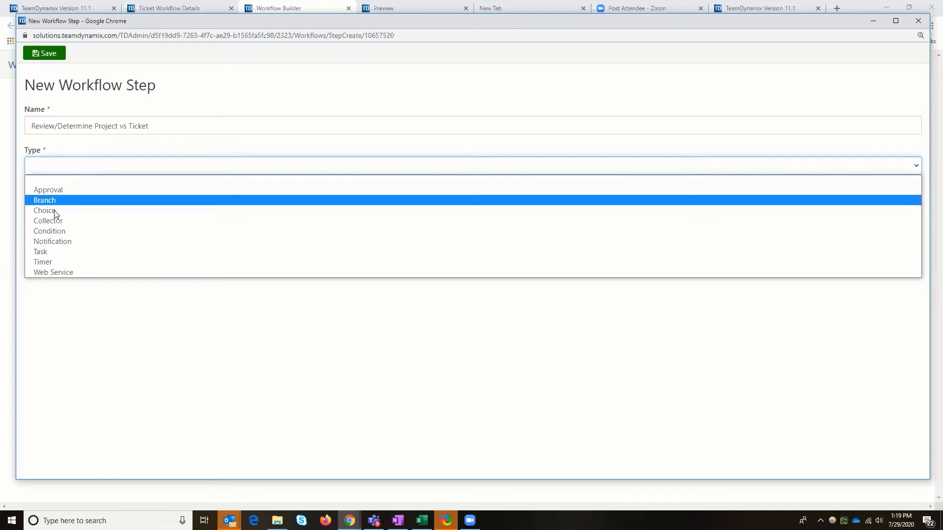
pyautogui.click(54, 252)
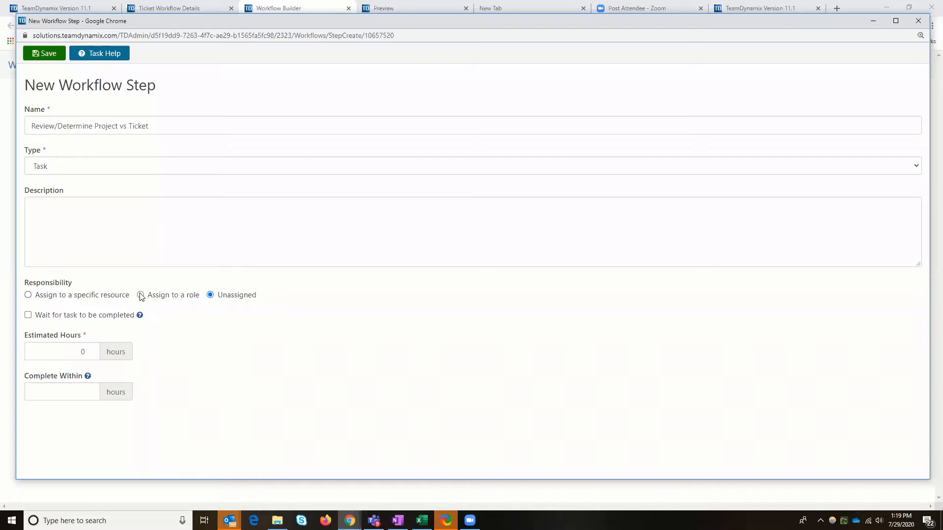
# Assign the task to a specific resource chosen through the people lookup, and make the workflow wait for the task to be completed
pyautogui.click(28, 295)
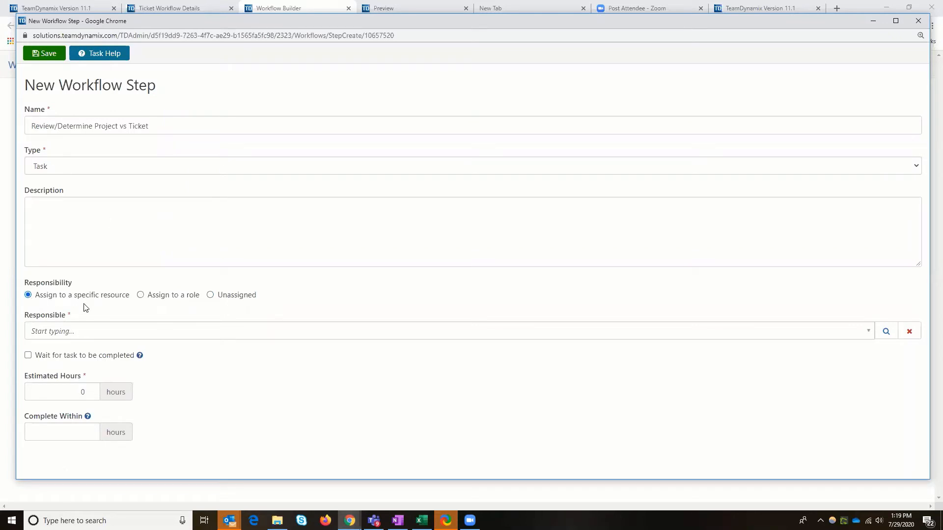
pyautogui.click(96, 334)
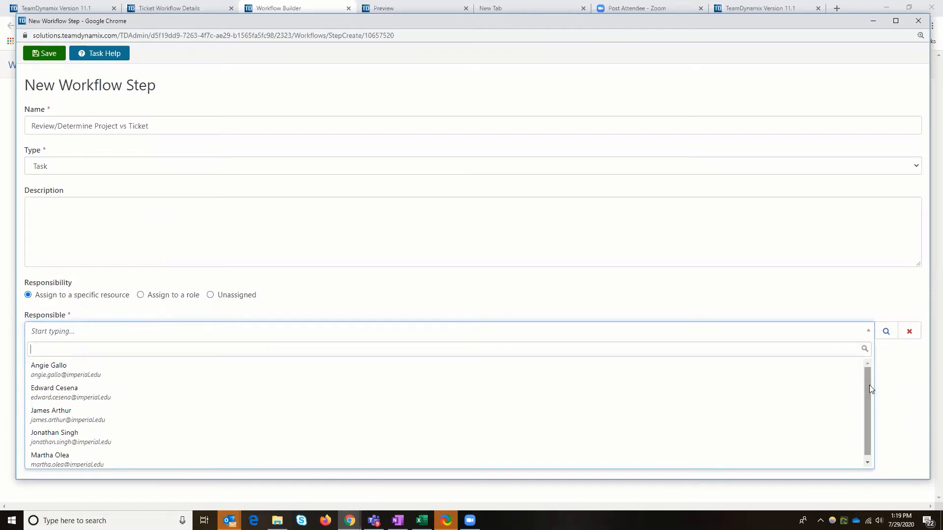
pyautogui.moveTo(866, 399); pyautogui.dragTo(867, 407)
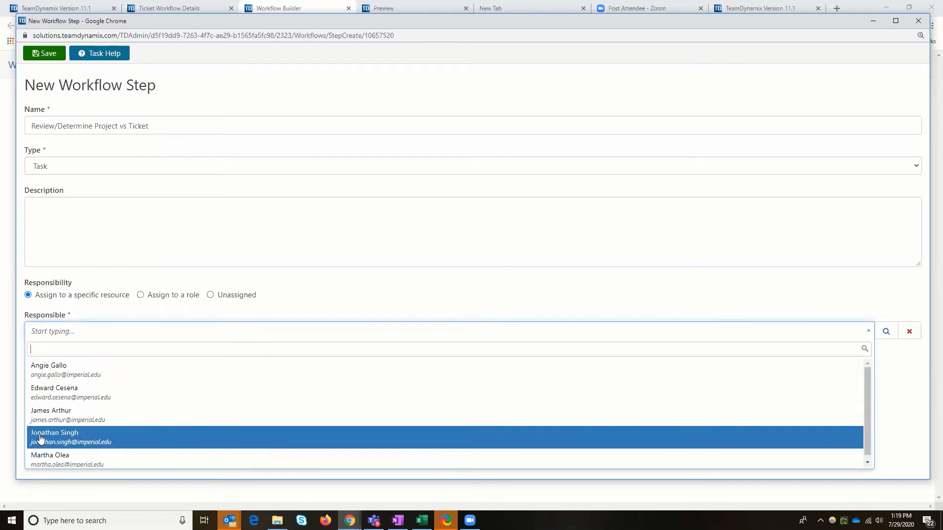
pyautogui.scroll(-1, 130, 442)
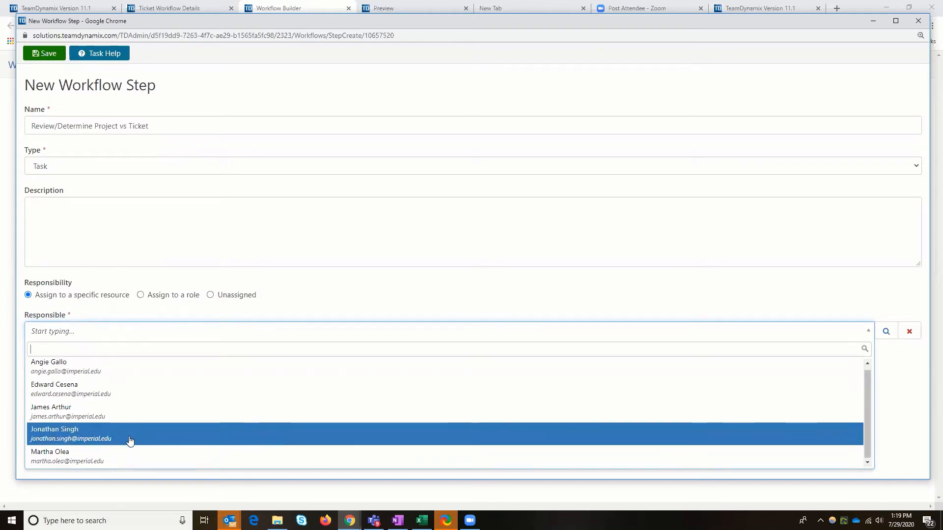
pyautogui.click(886, 331)
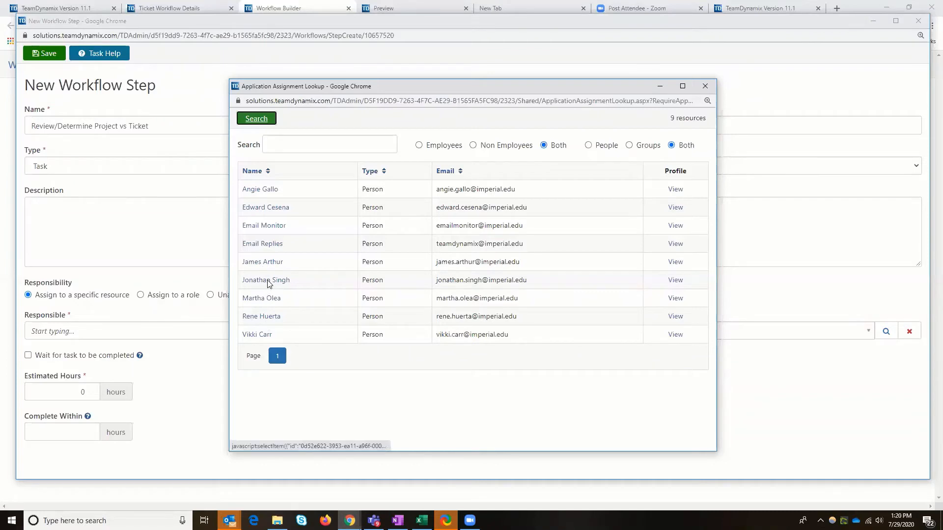
pyautogui.click(266, 280)
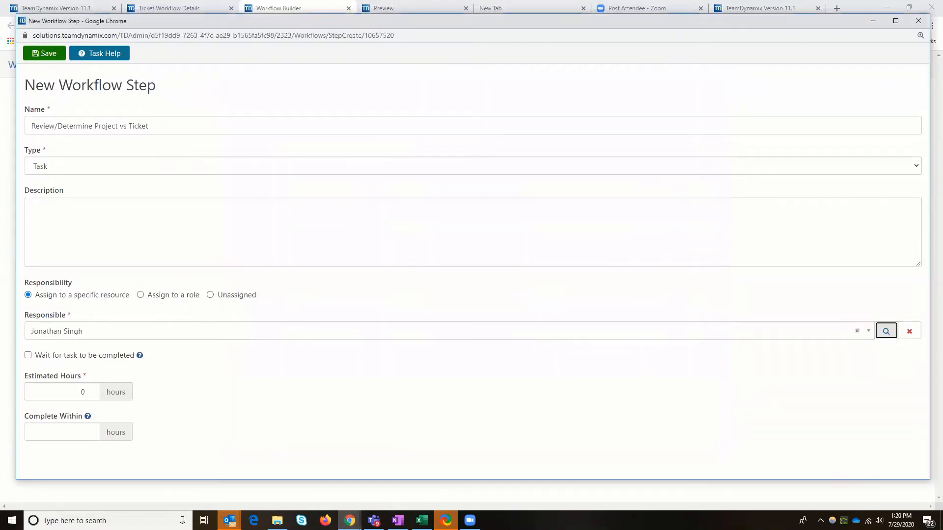
pyautogui.click(31, 356)
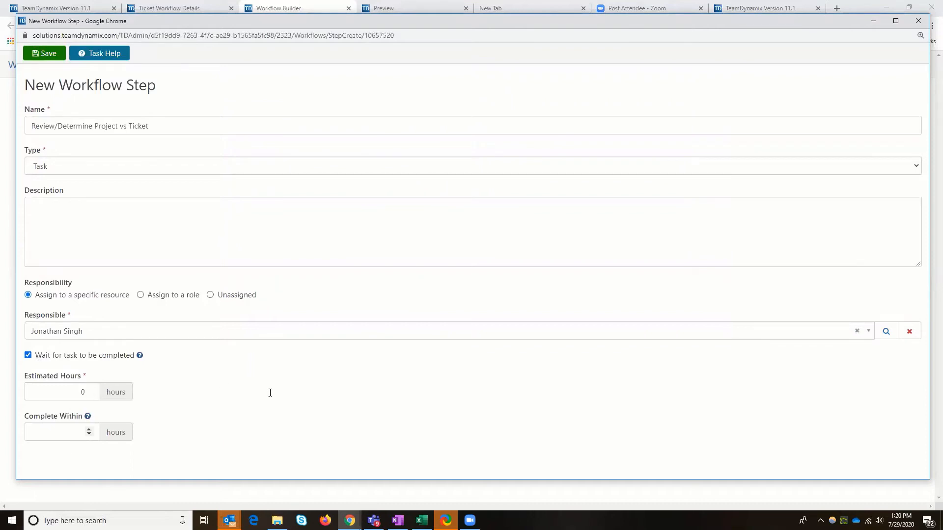
# Review the Task step help article for its completion and responsibility options, and return to the new workflow step
pyautogui.click(104, 53)
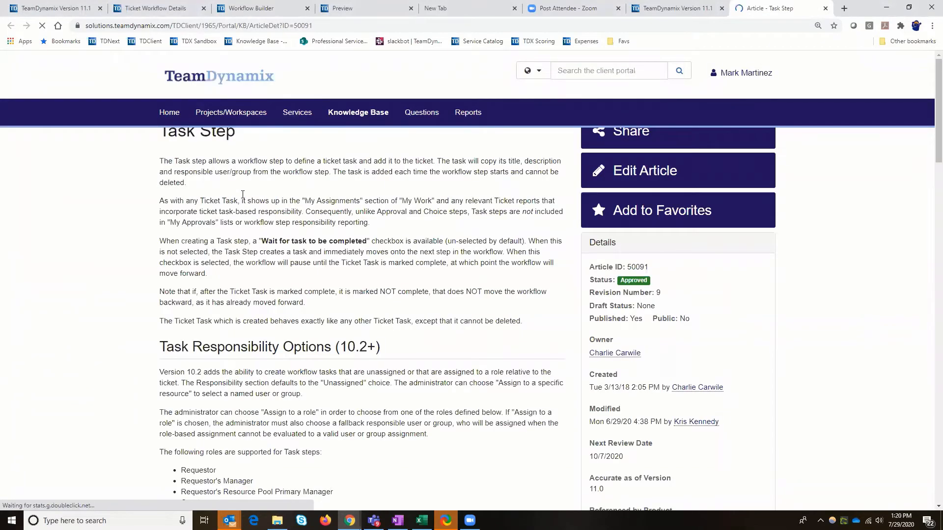
pyautogui.scroll(-4, 242, 195)
pyautogui.scroll(-7, 244, 198)
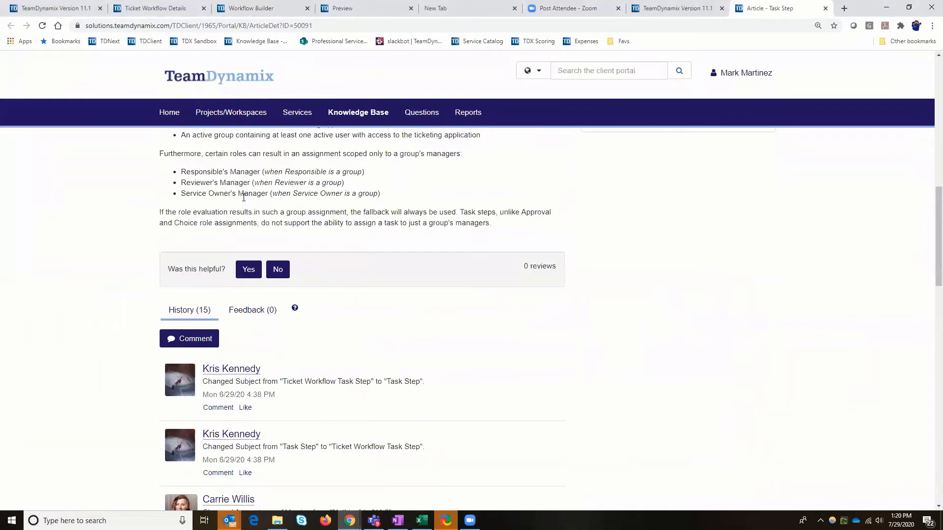
pyautogui.scroll(10, 272, 265)
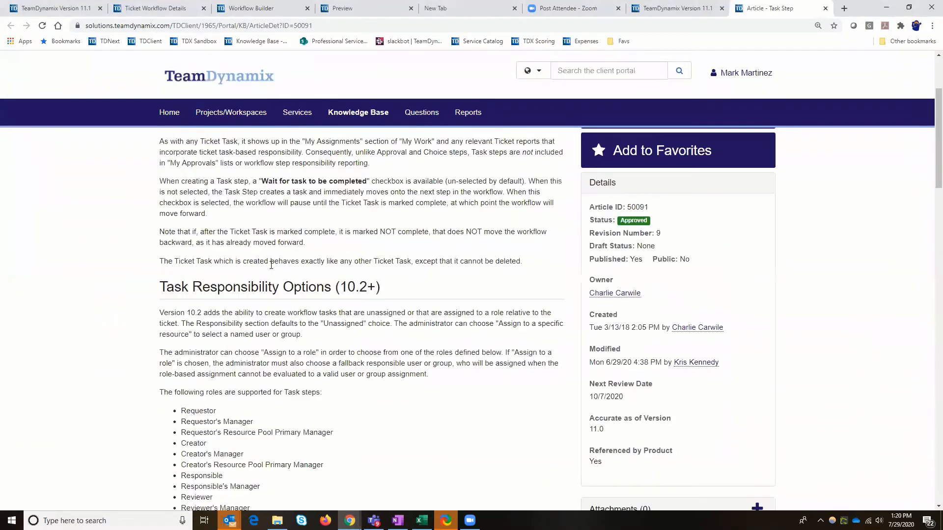
pyautogui.click(685, 13)
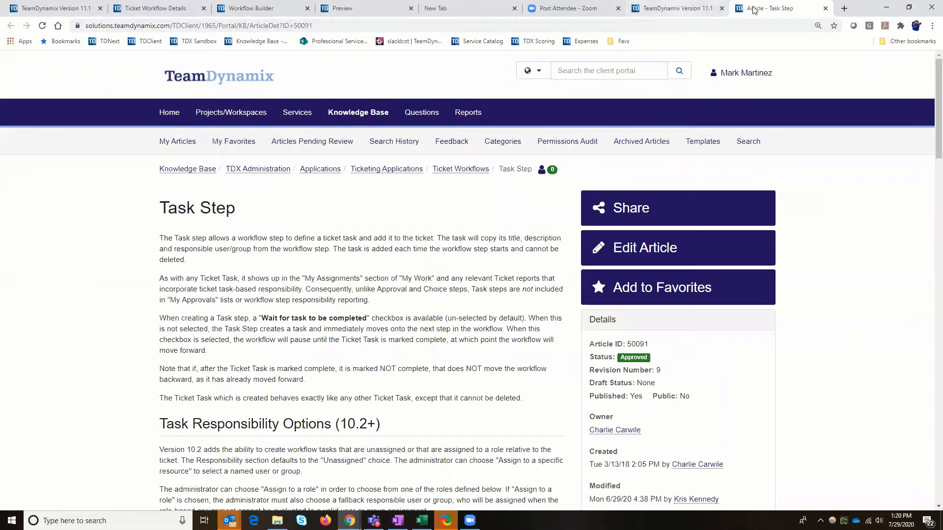
pyautogui.click(750, 13)
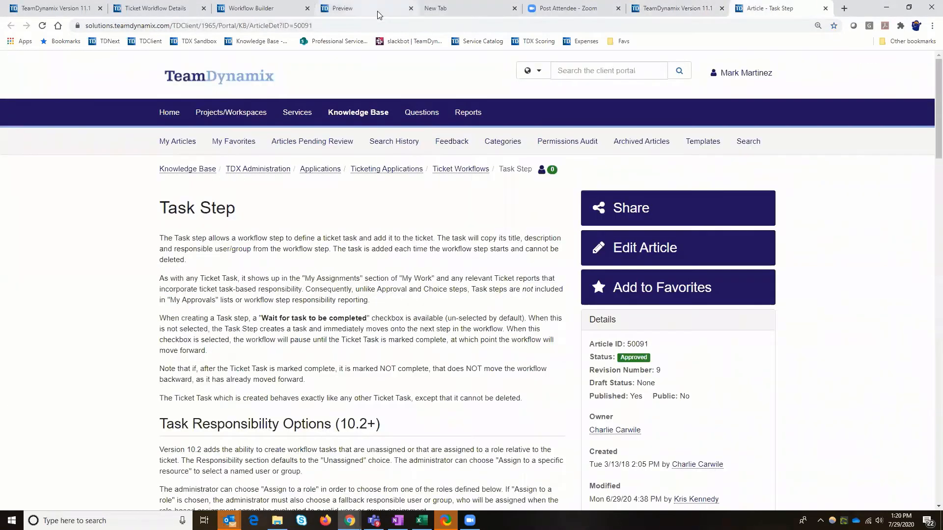
pyautogui.hotkey('alt', 'Tab')
# Save the Review/Determine Project vs Ticket step, close its window and return to the Workflow Builder
pyautogui.click(54, 58)
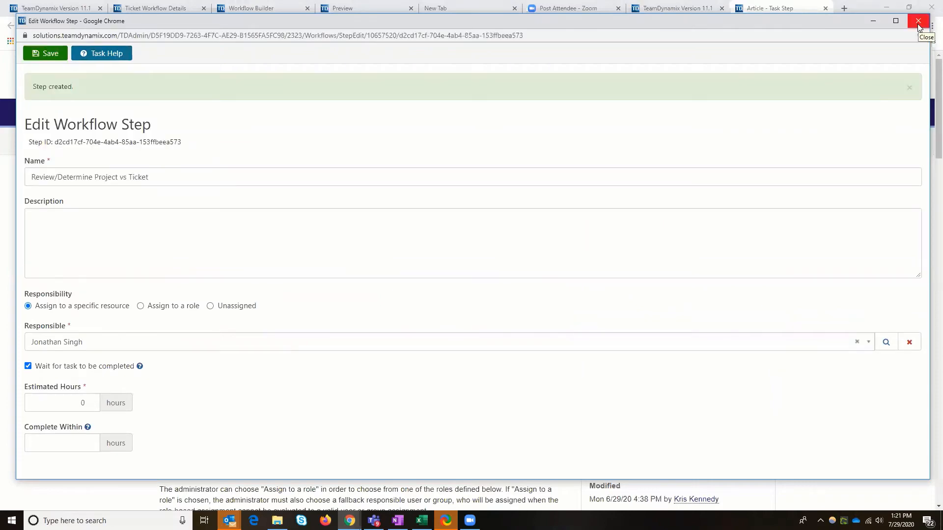
pyautogui.click(918, 23)
pyautogui.click(270, 10)
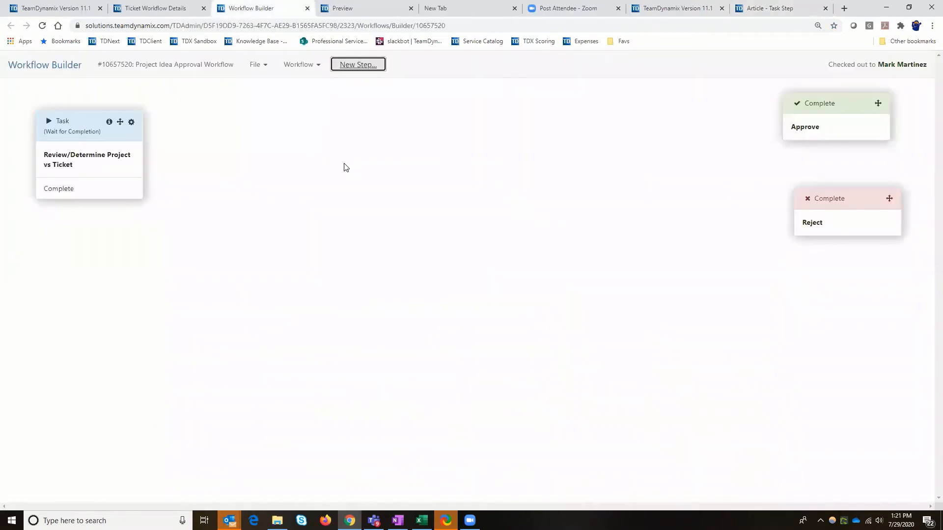
# Start another workflow step named "Department Manager Approval" with the type Approval
pyautogui.click(362, 69)
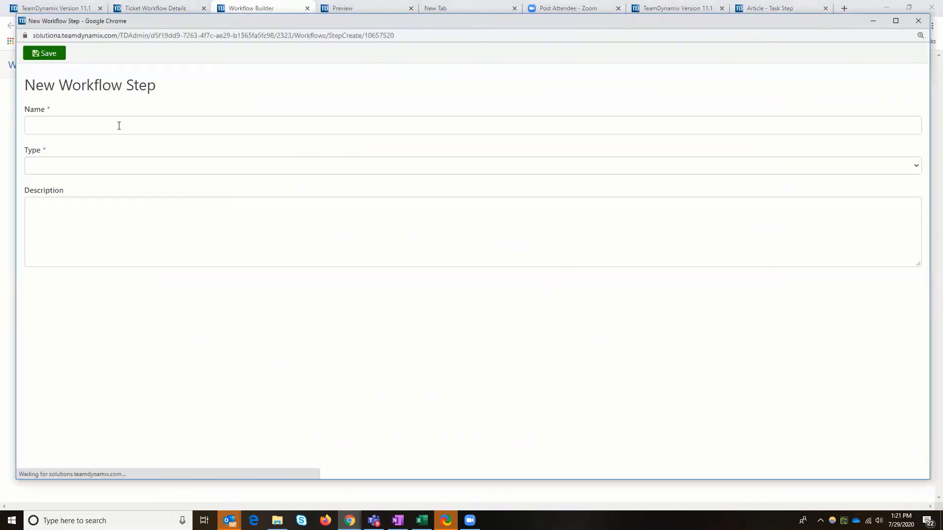
pyautogui.click(119, 126)
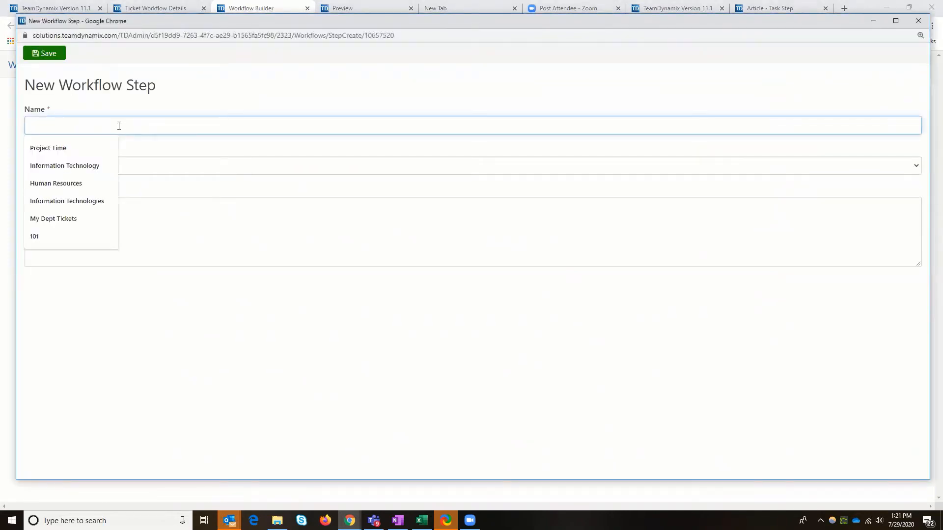
pyautogui.write('Department ')
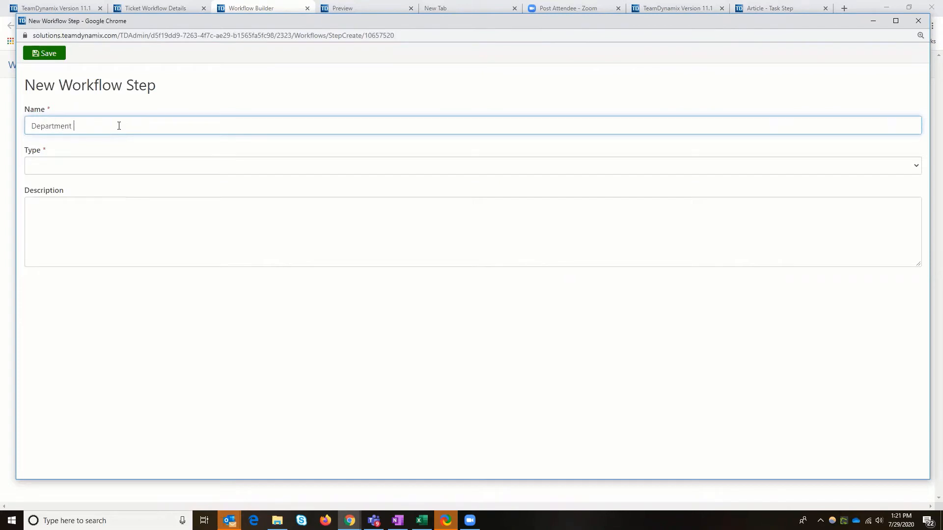
pyautogui.write('Manager Approval')
pyautogui.click(109, 167)
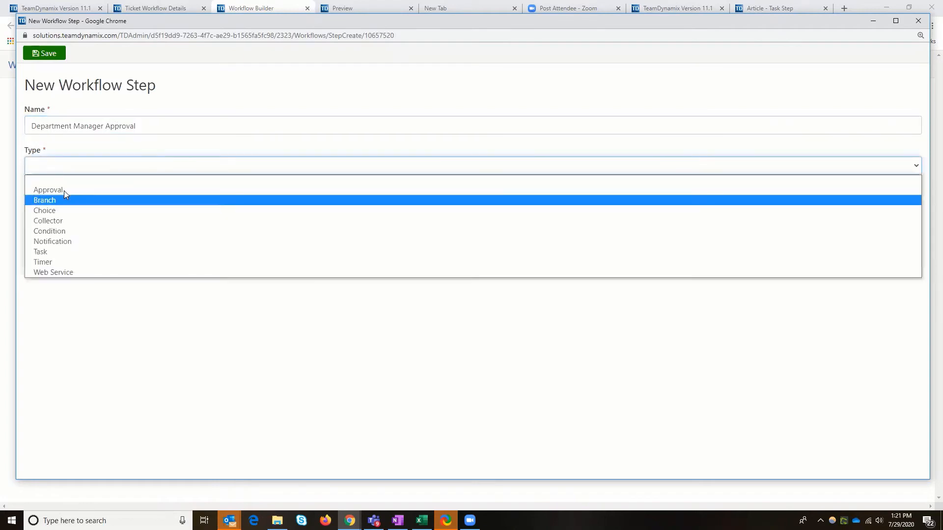
pyautogui.click(64, 189)
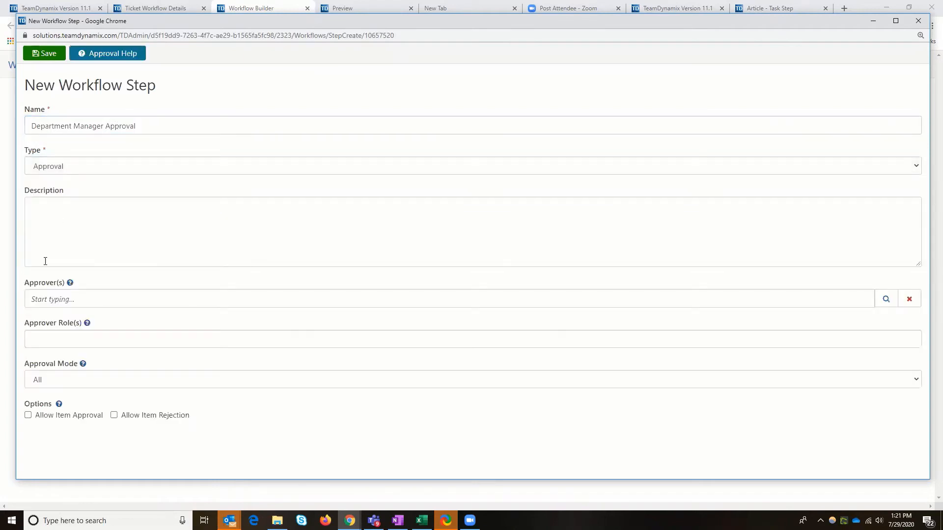
# Set the approver role of the Department Manager Approval step to Department Manager and try to save the step
pyautogui.click(74, 341)
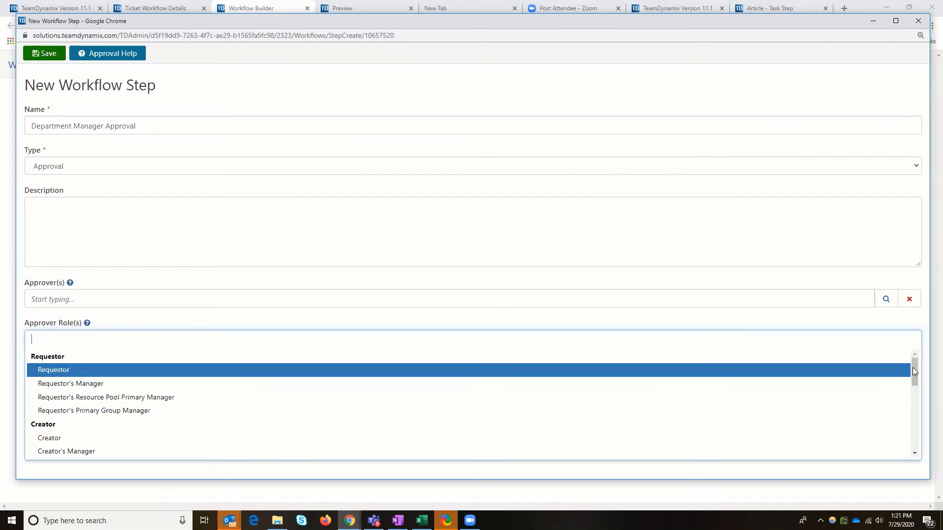
pyautogui.moveTo(914, 368)
pyautogui.mouseDown()
pyautogui.moveTo(914, 448)
pyautogui.moveTo(916, 377)
pyautogui.mouseUp()
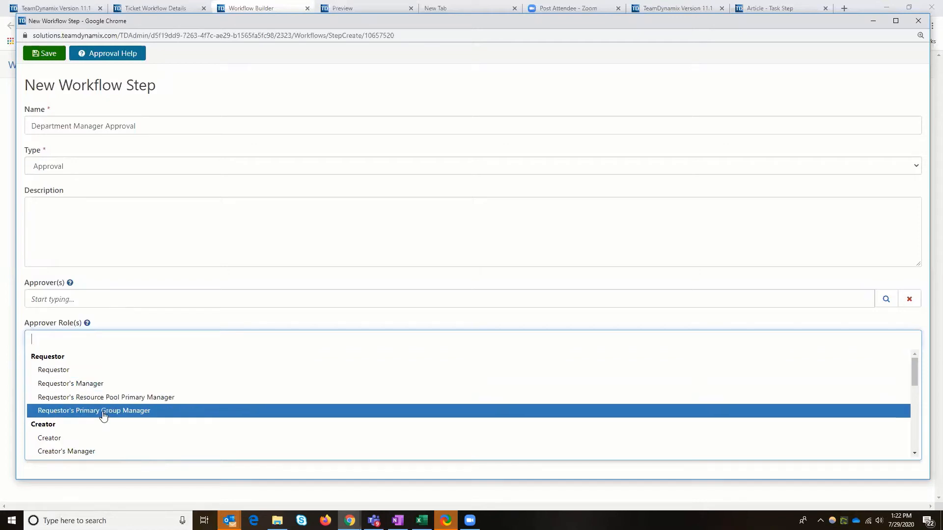
pyautogui.scroll(-2, 88, 393)
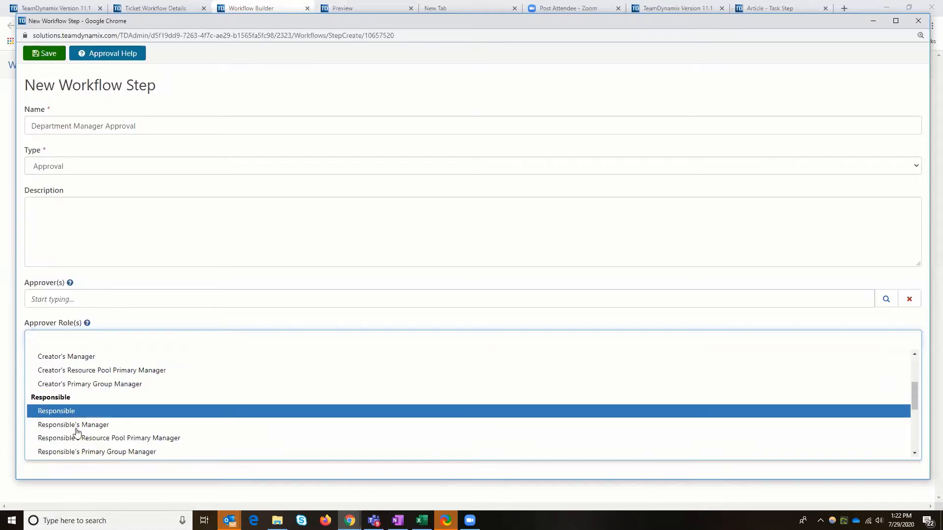
pyautogui.scroll(-2, 78, 374)
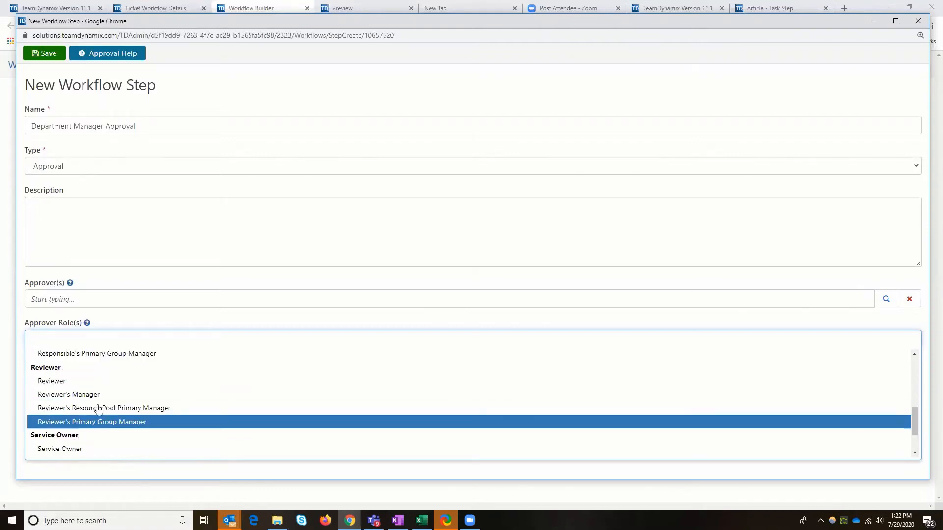
pyautogui.scroll(-2, 98, 410)
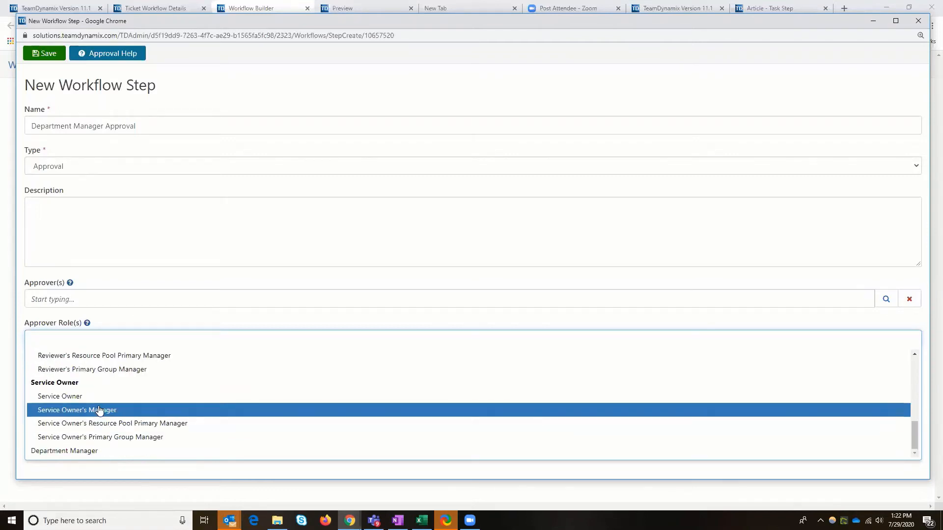
pyautogui.click(67, 452)
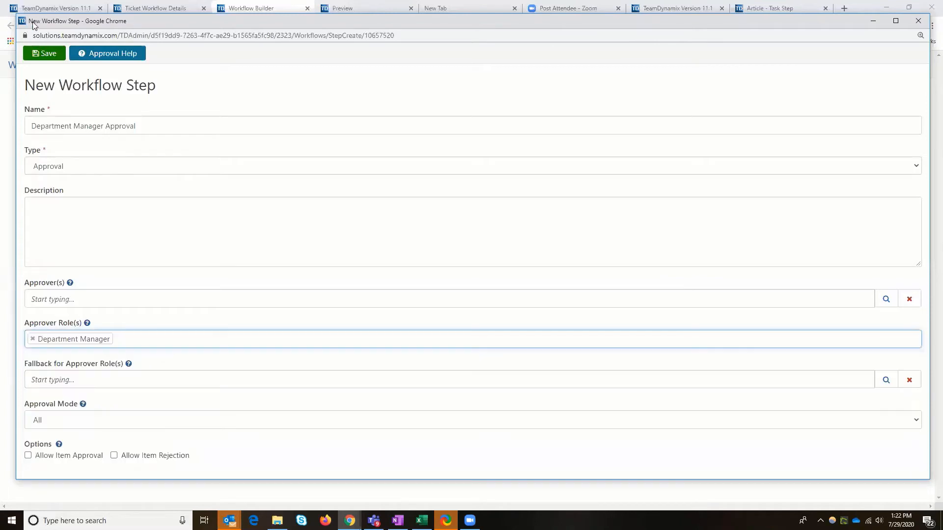
pyautogui.click(45, 54)
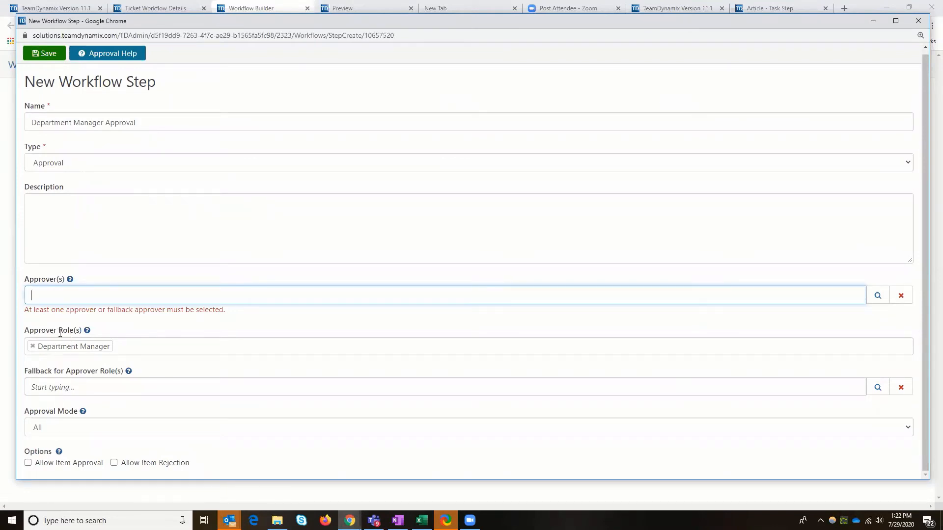
# Choose a specific resource through the people lookup as the fallback for the approver role
pyautogui.click(55, 386)
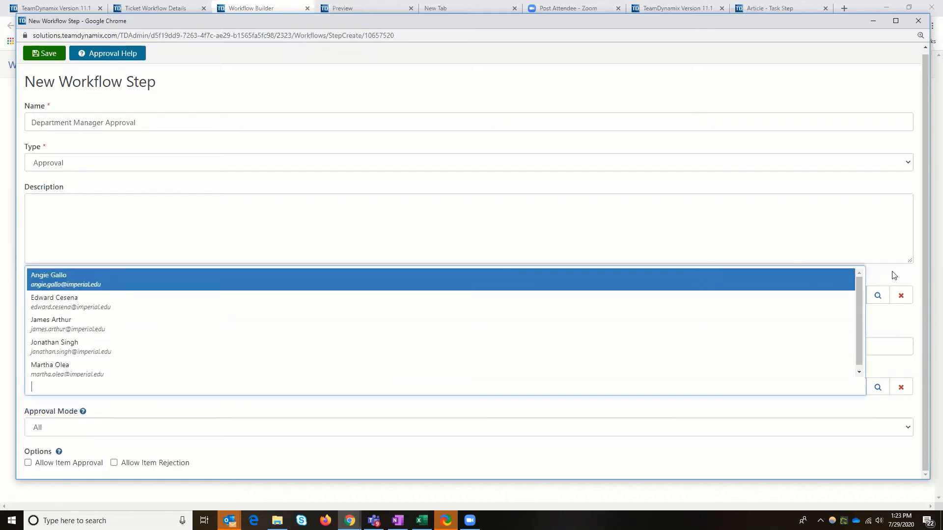
pyautogui.click(866, 277)
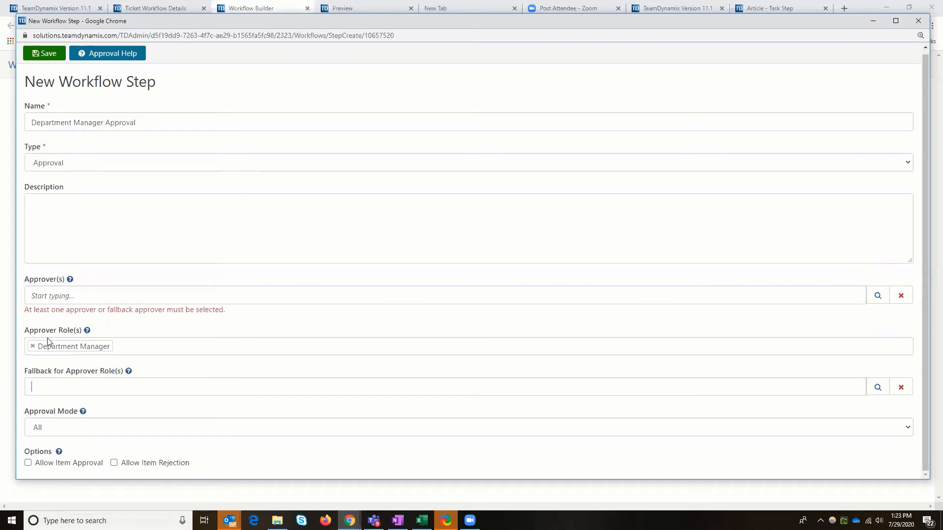
pyautogui.click(872, 391)
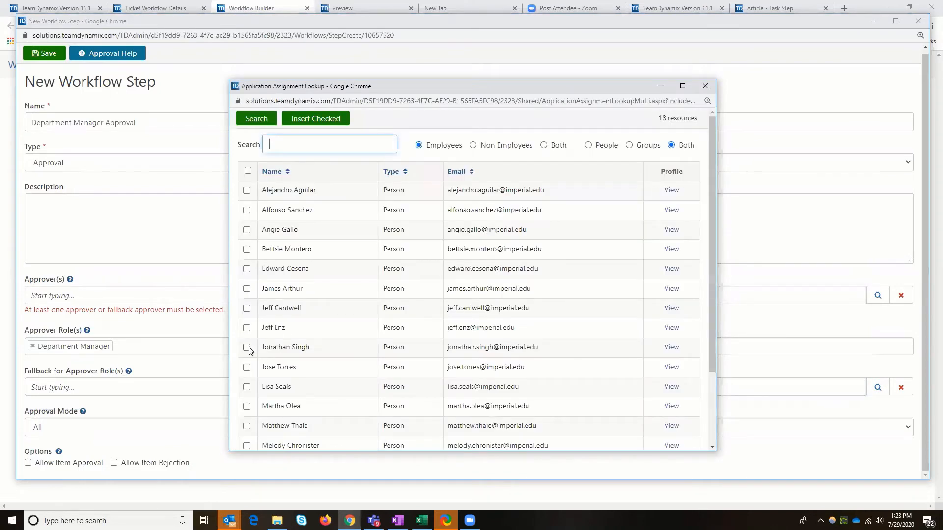
pyautogui.click(247, 347)
pyautogui.click(313, 122)
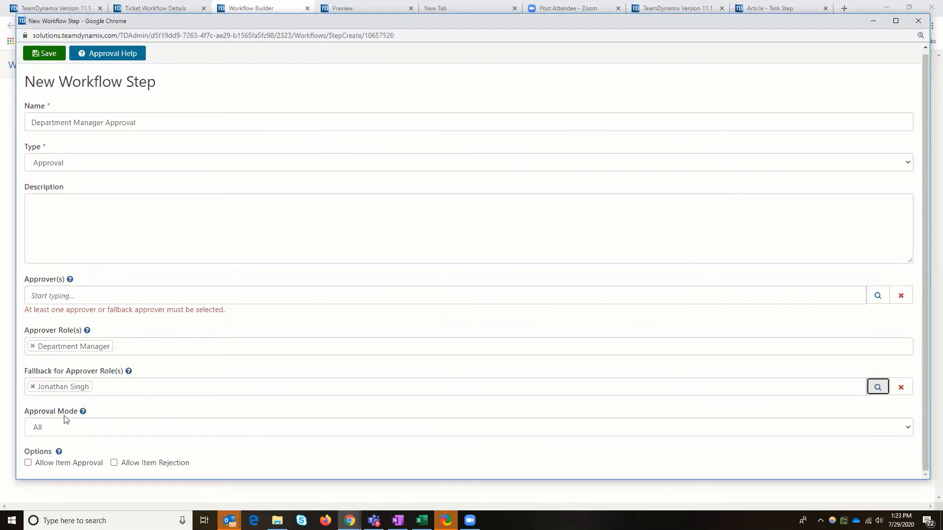
# Try the Vote approval mode with 0 votes to approve, followed by the Any and All modes
pyautogui.click(467, 432)
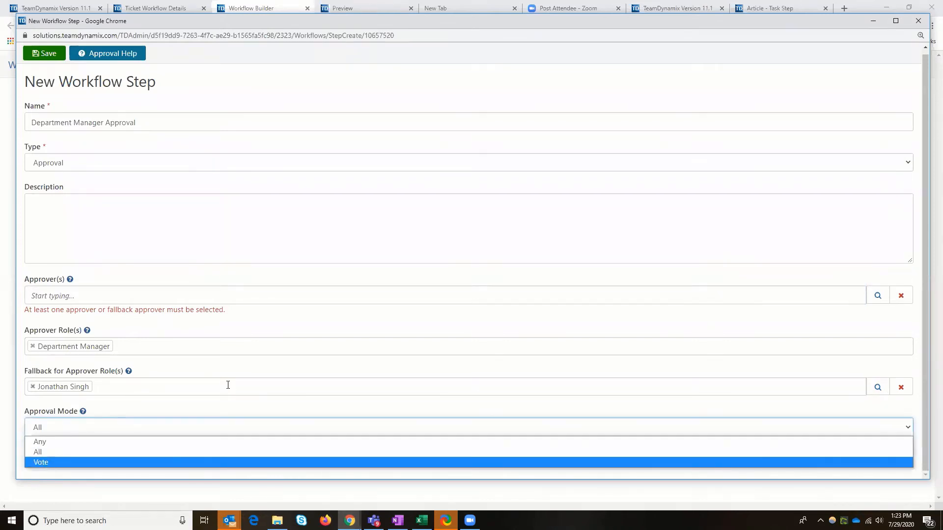
pyautogui.press('Return')
pyautogui.scroll(-2, 98, 387)
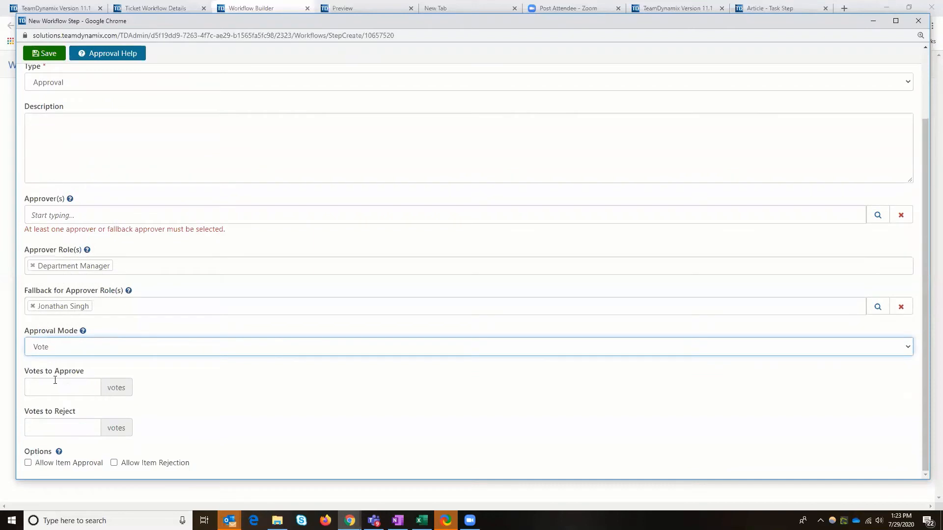
pyautogui.click(90, 385)
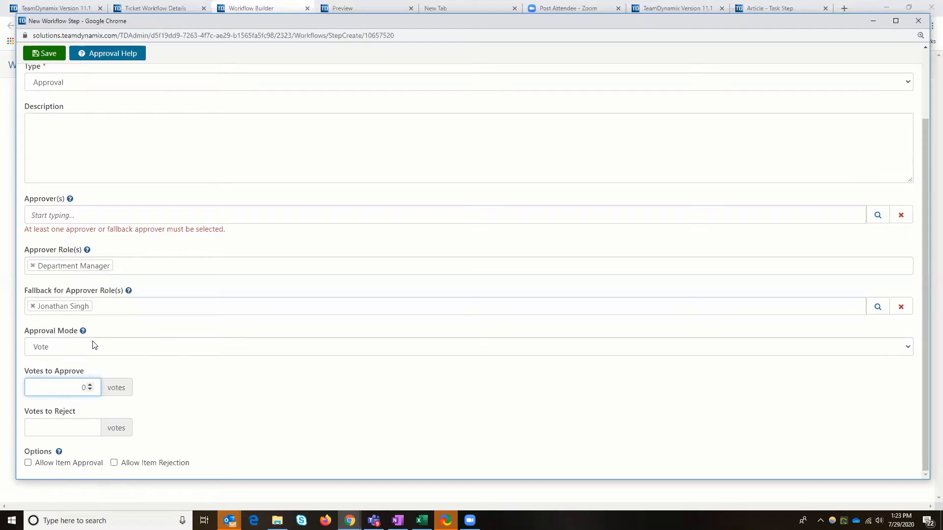
pyautogui.click(55, 348)
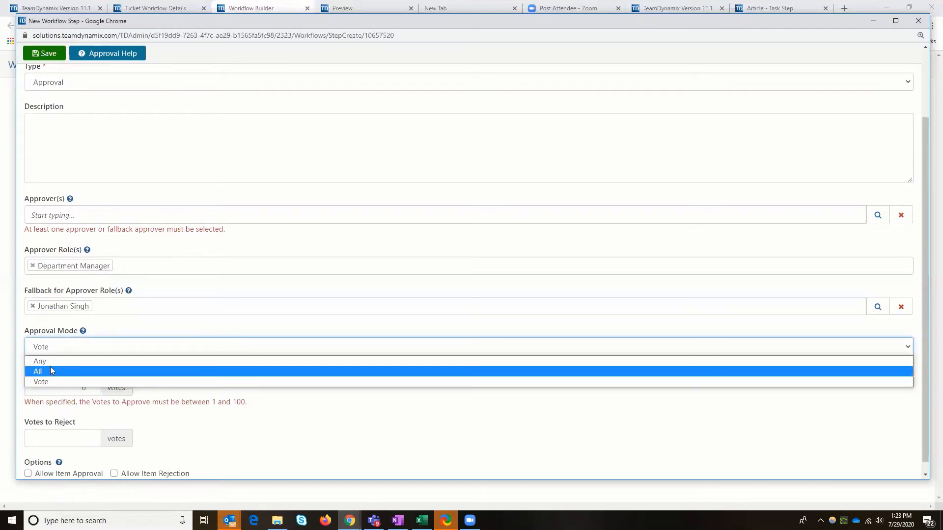
pyautogui.click(48, 363)
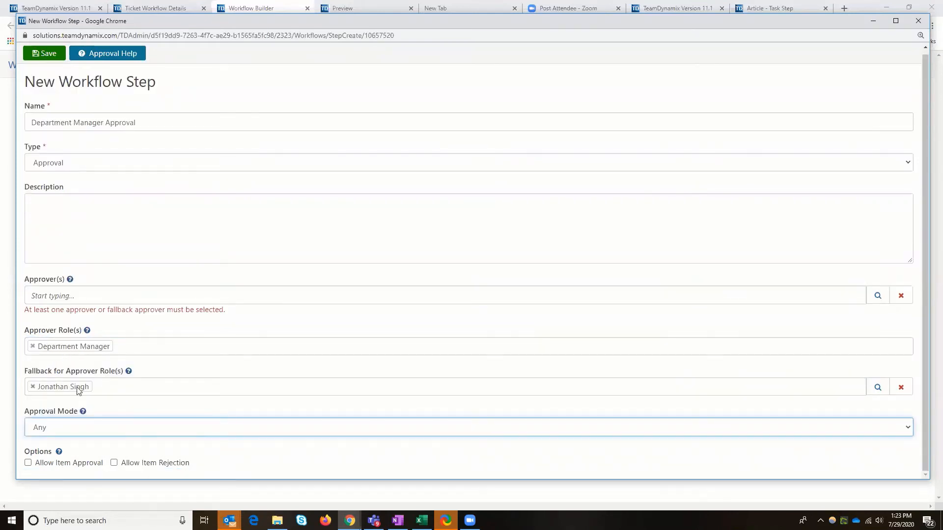
pyautogui.click(94, 433)
pyautogui.click(86, 451)
# Set the approval mode to Any and save the Department Manager Approval step
pyautogui.click(62, 429)
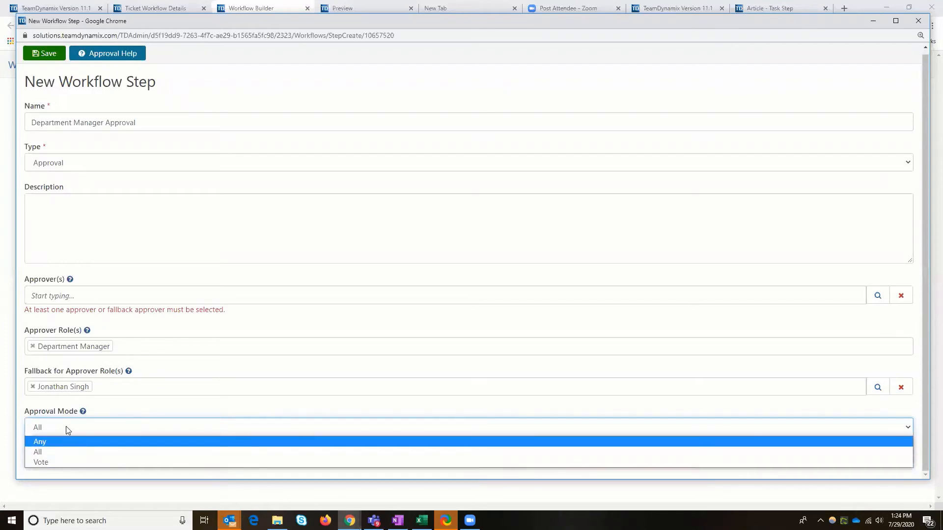
pyautogui.click(68, 441)
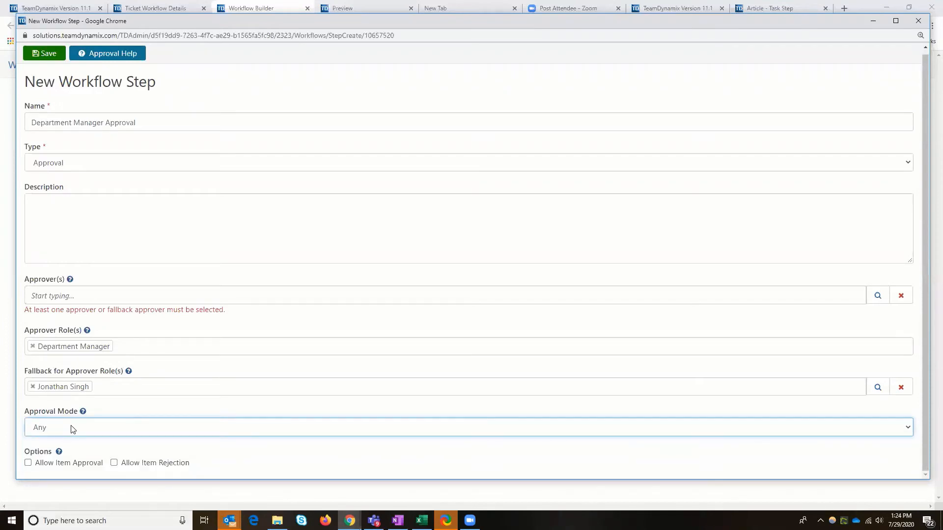
pyautogui.click(56, 57)
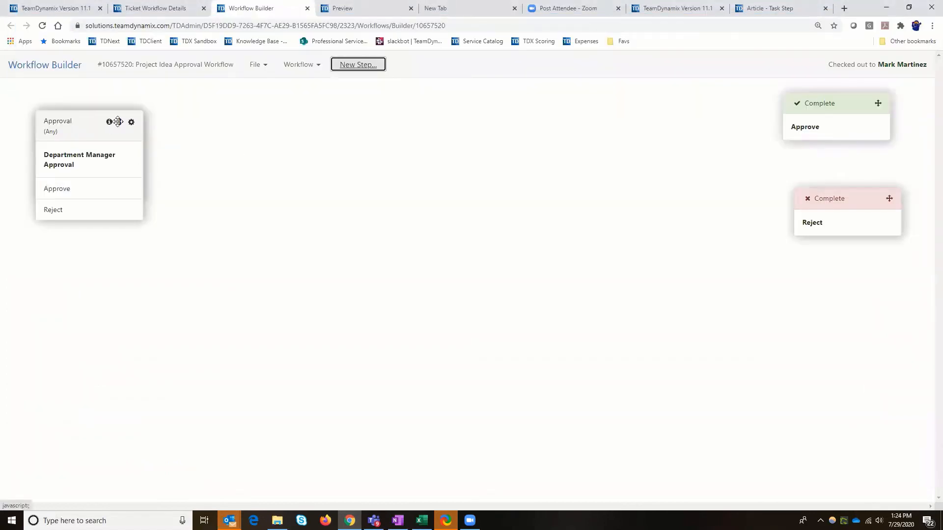
# Place the Department Manager Approval step right of the review task and connect it between the task's Complete output and the Approve and Reject end steps
pyautogui.moveTo(120, 122); pyautogui.dragTo(329, 121)
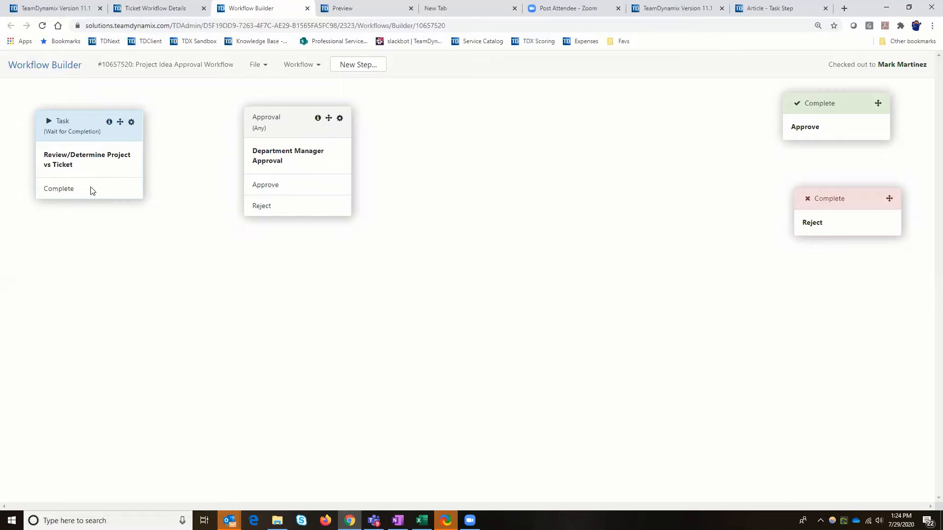
pyautogui.moveTo(91, 191); pyautogui.dragTo(322, 182)
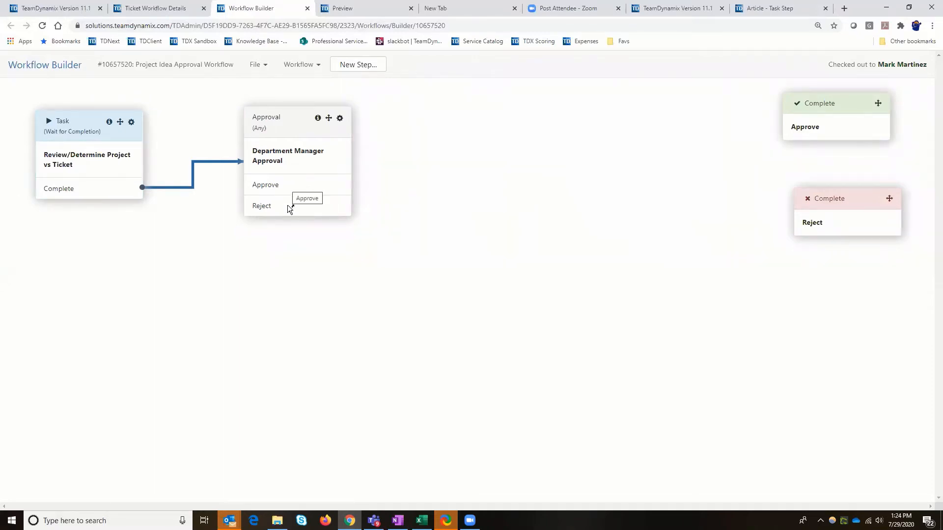
pyautogui.moveTo(301, 192); pyautogui.dragTo(840, 130)
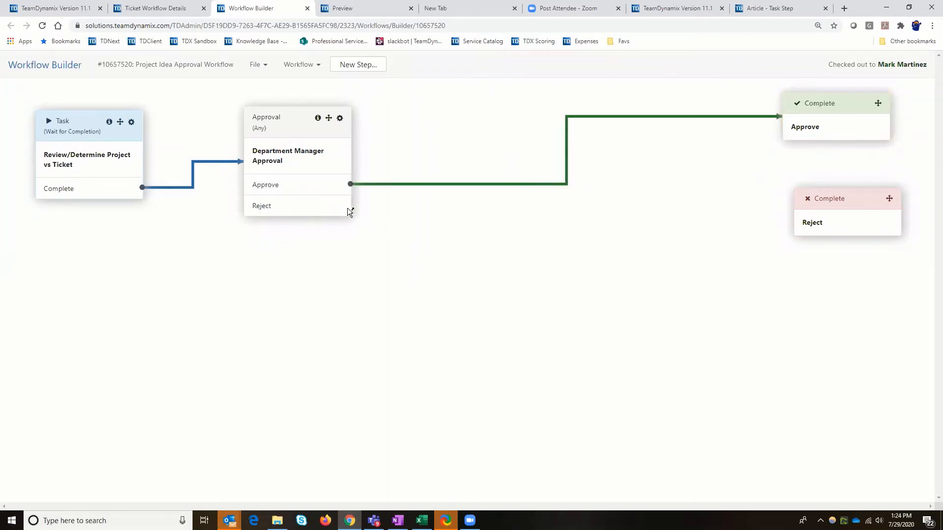
pyautogui.moveTo(301, 206); pyautogui.dragTo(843, 226)
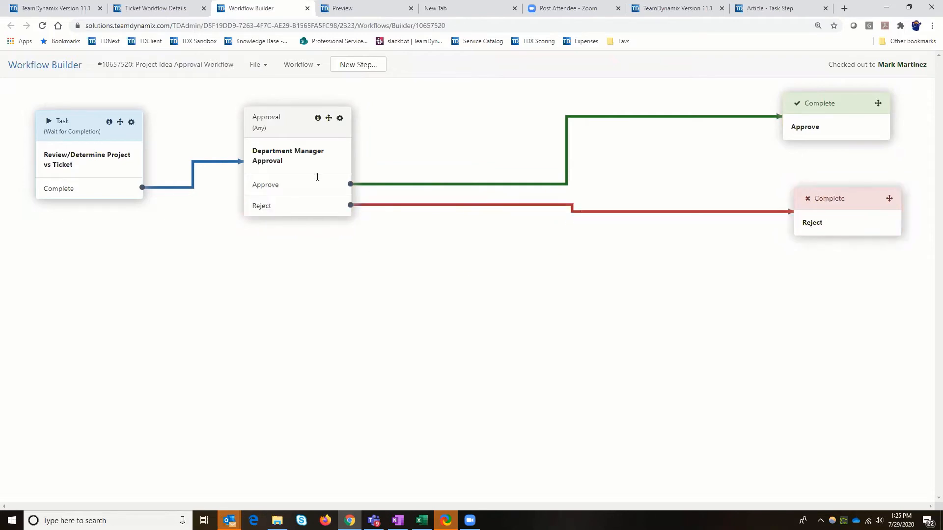
# Save the workflow as a draft and validate it, closing the validation results after checking errors and warnings
pyautogui.click(264, 70)
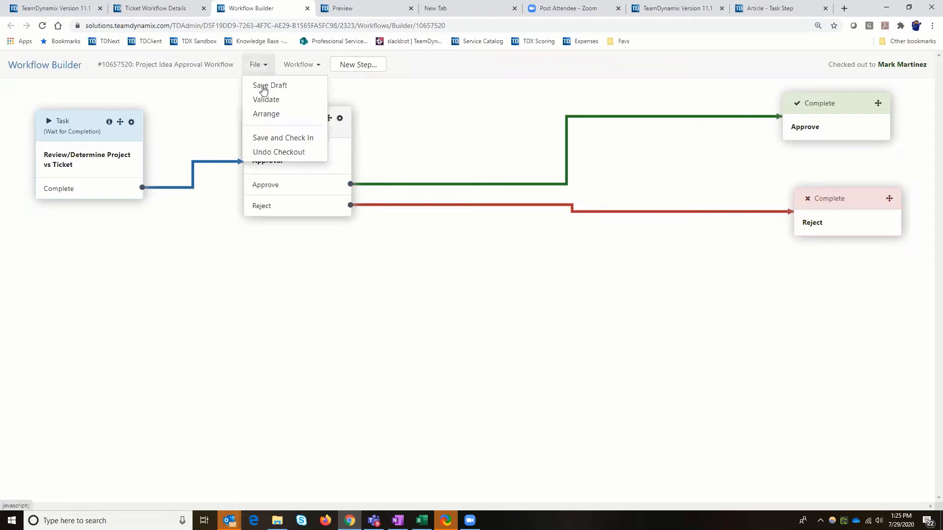
pyautogui.click(264, 86)
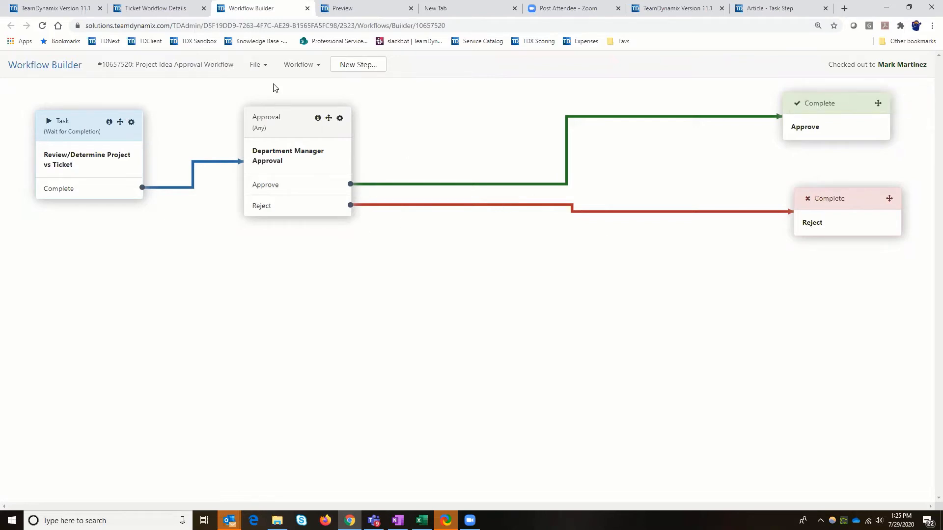
pyautogui.click(264, 69)
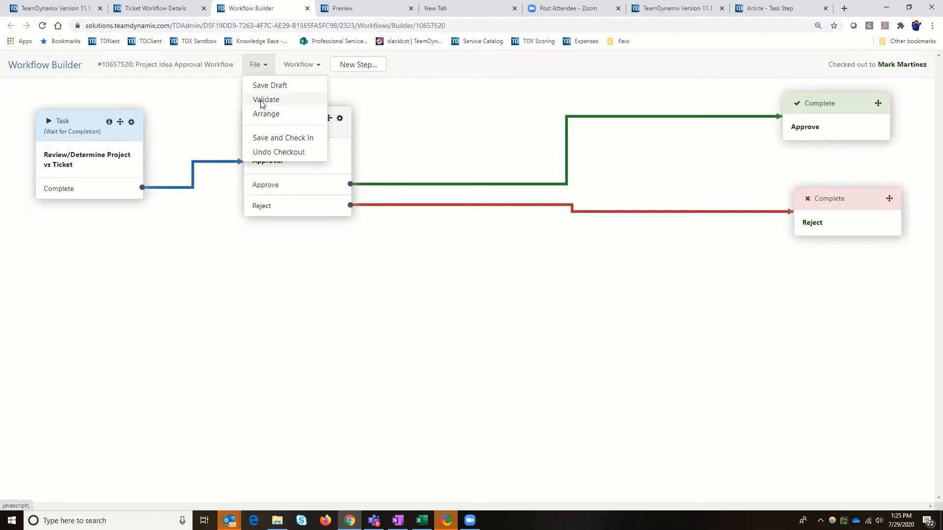
pyautogui.click(262, 101)
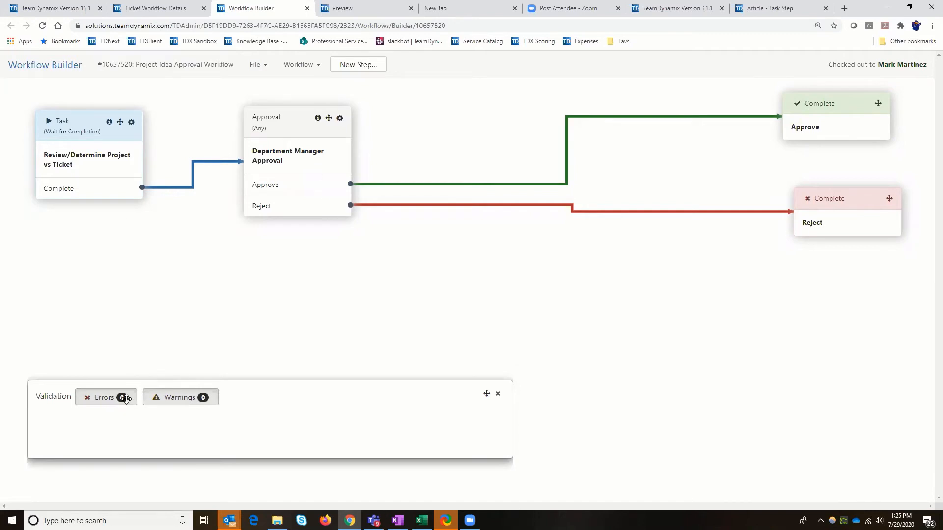
pyautogui.click(107, 397)
pyautogui.click(498, 393)
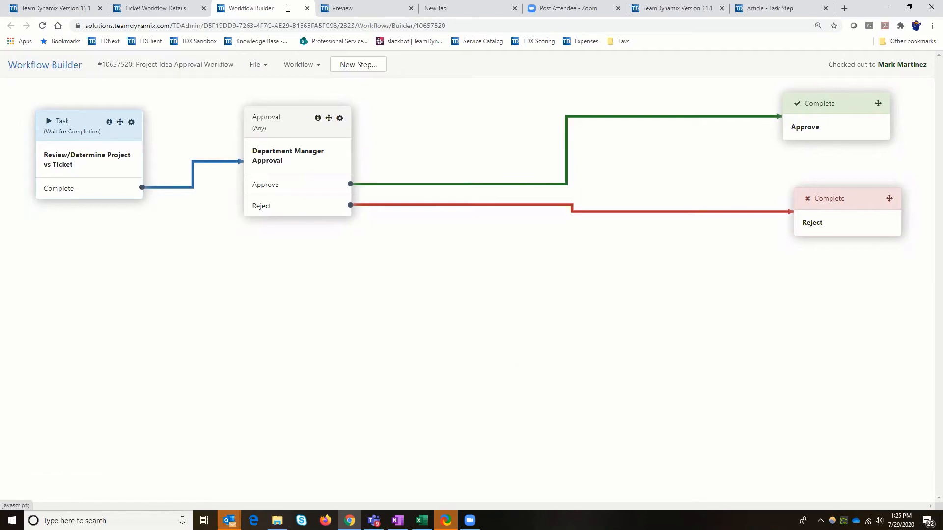
# Auto-arrange the workflow diagram and move the Approve and Reject end steps well to the right of the approval step
pyautogui.click(264, 65)
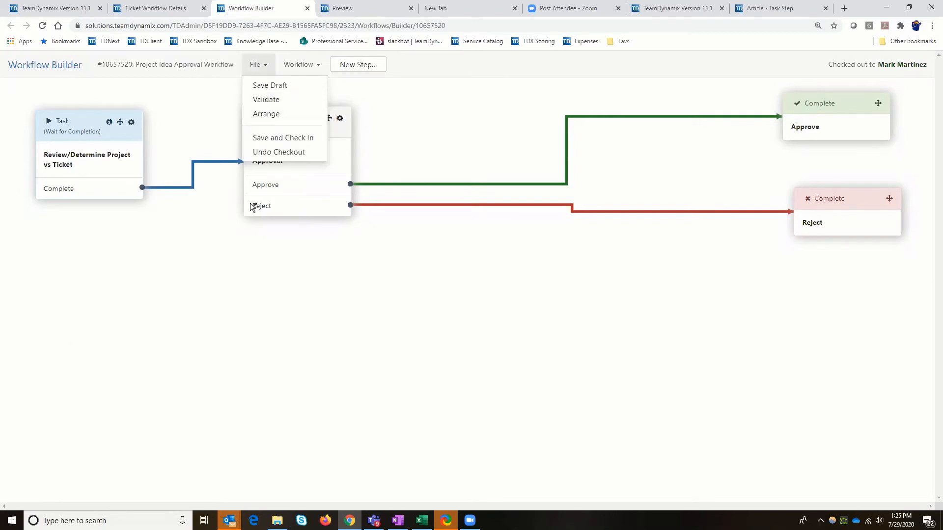
pyautogui.click(393, 333)
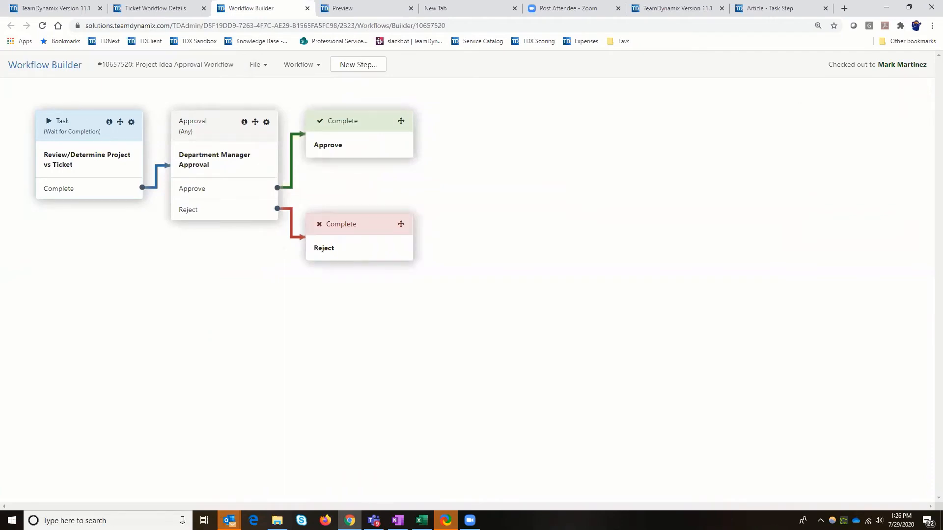
pyautogui.hotkey('alt', 'Tab')
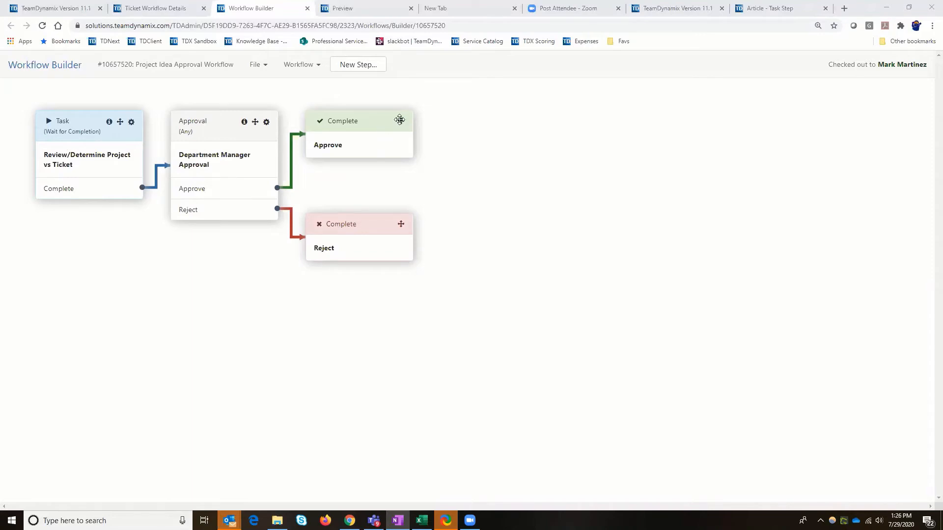
pyautogui.moveTo(401, 121); pyautogui.dragTo(696, 120)
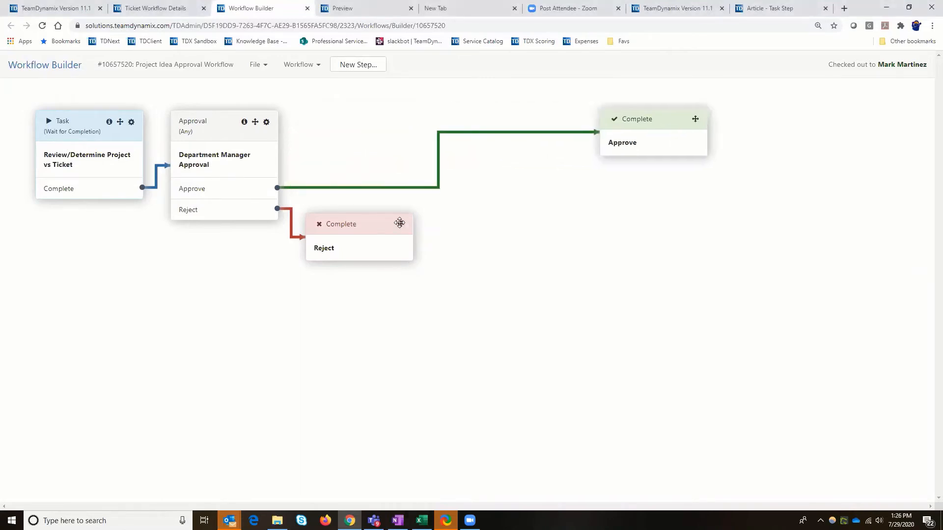
pyautogui.moveTo(399, 224); pyautogui.dragTo(692, 246)
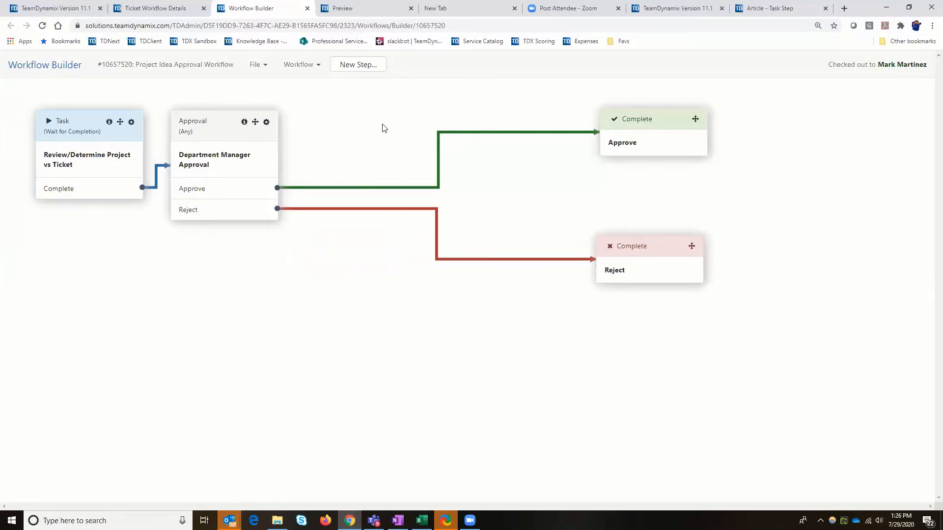
# Start a new workflow step and name it "Create Project Reqeust"
pyautogui.click(358, 68)
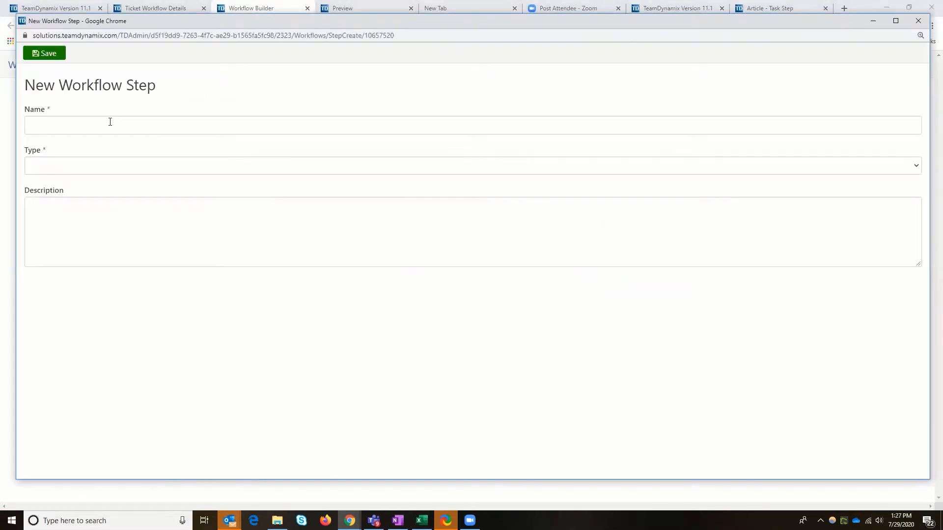
pyautogui.click(110, 121)
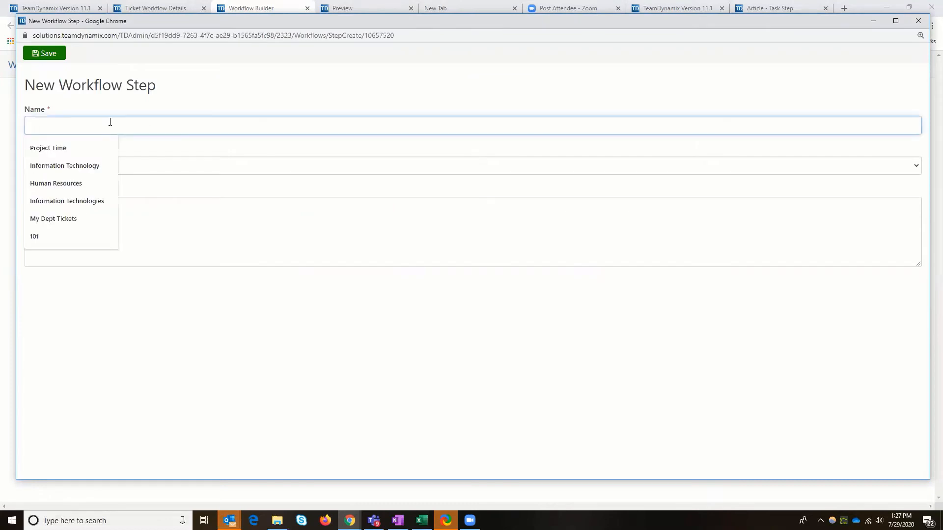
pyautogui.write('Create ')
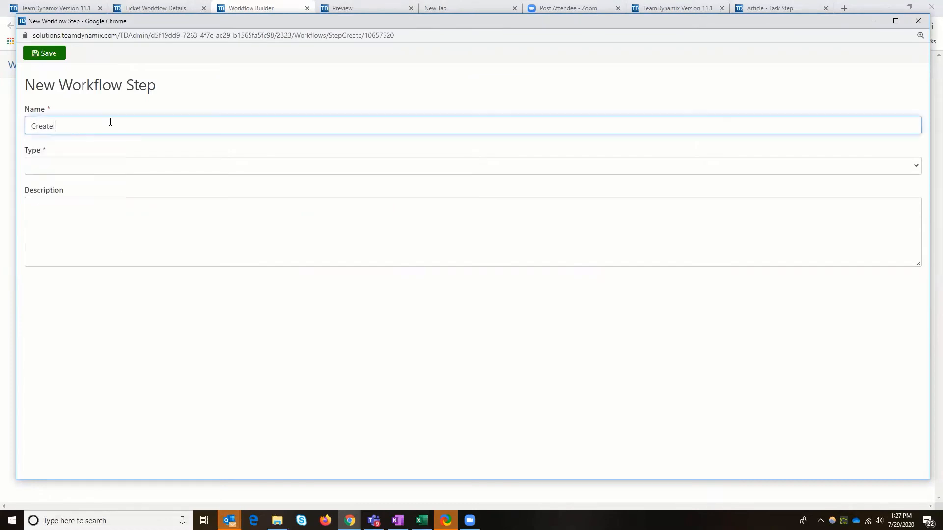
pyautogui.write('Project Reqeust')
# Describe the step as "If the Department Manager approves this Project Idea, create a Project Request and close this ticket."
pyautogui.click(49, 217)
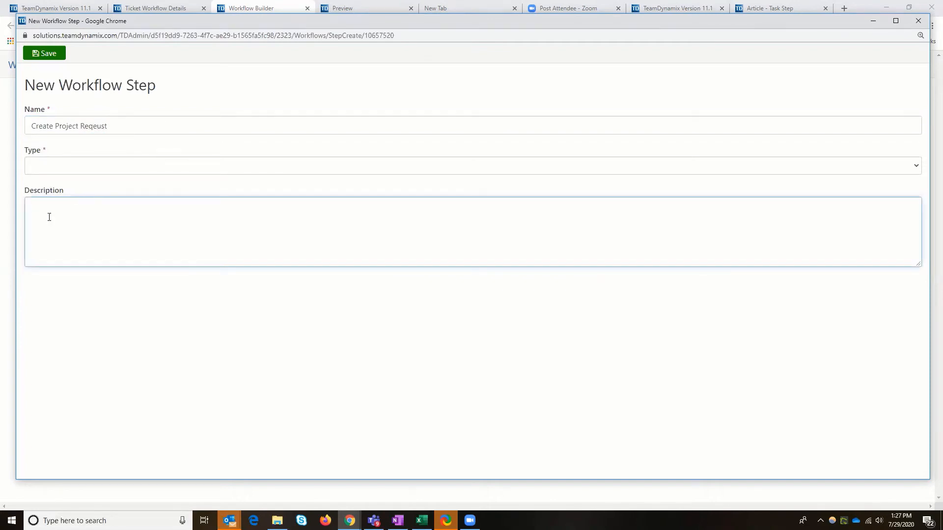
pyautogui.write('If the Dapartment Manager approves this Project ')
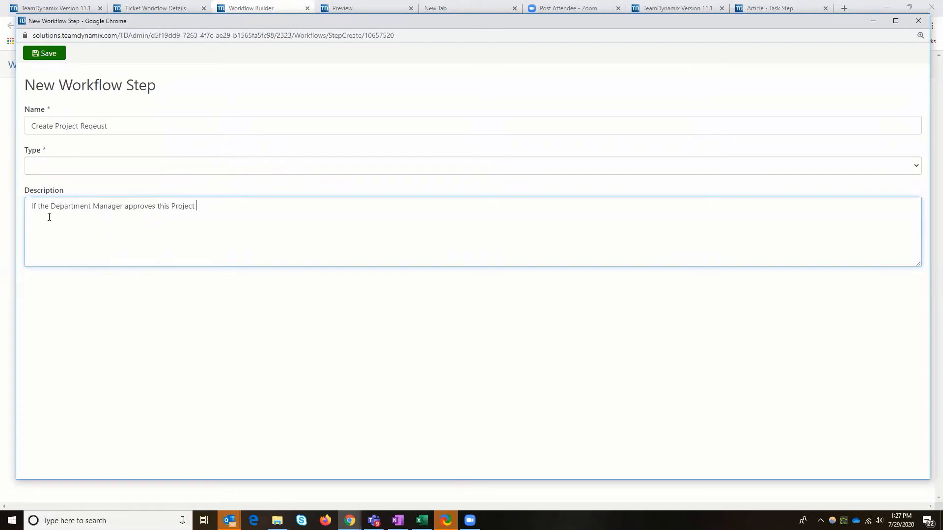
pyautogui.write('Idea, create a Project Request and clos')
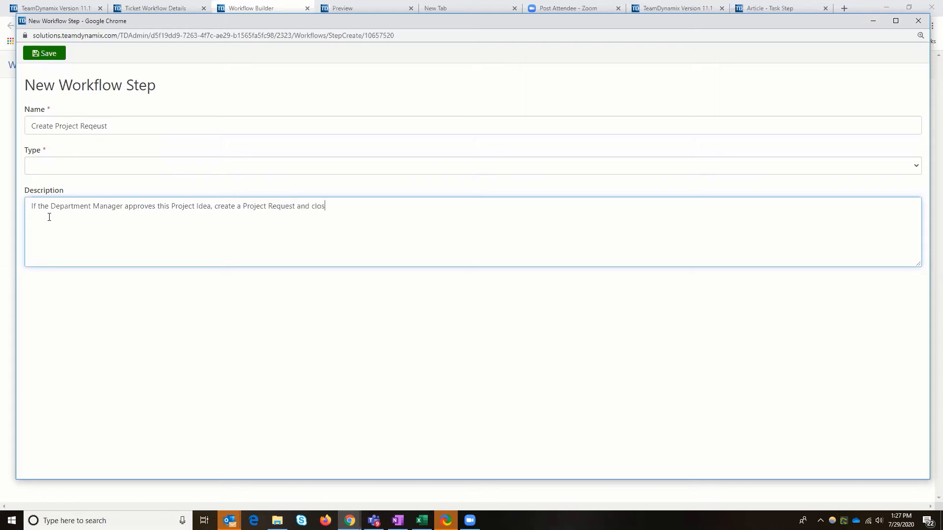
pyautogui.write('e this ticket.')
# Make the step a Task assigned to a specific responsible person, have the workflow wait for its completion, and save and close it
pyautogui.click(42, 163)
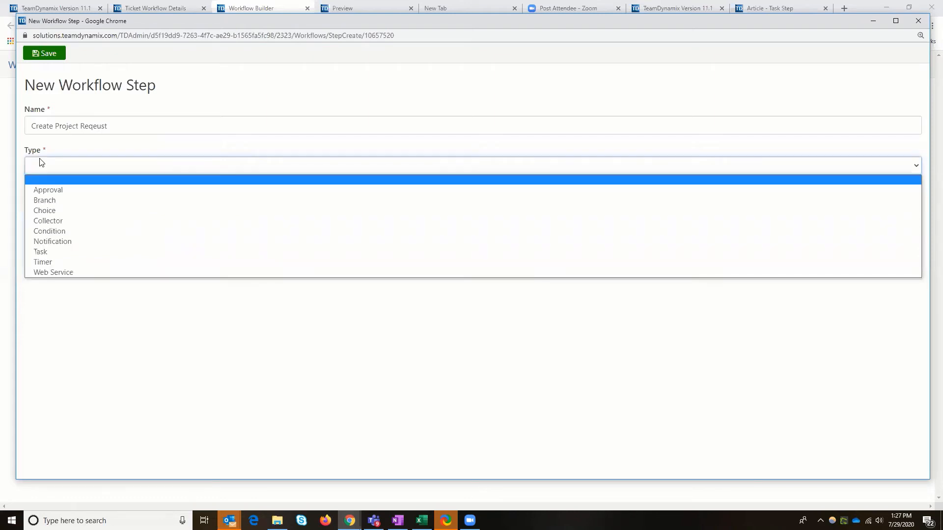
pyautogui.click(40, 251)
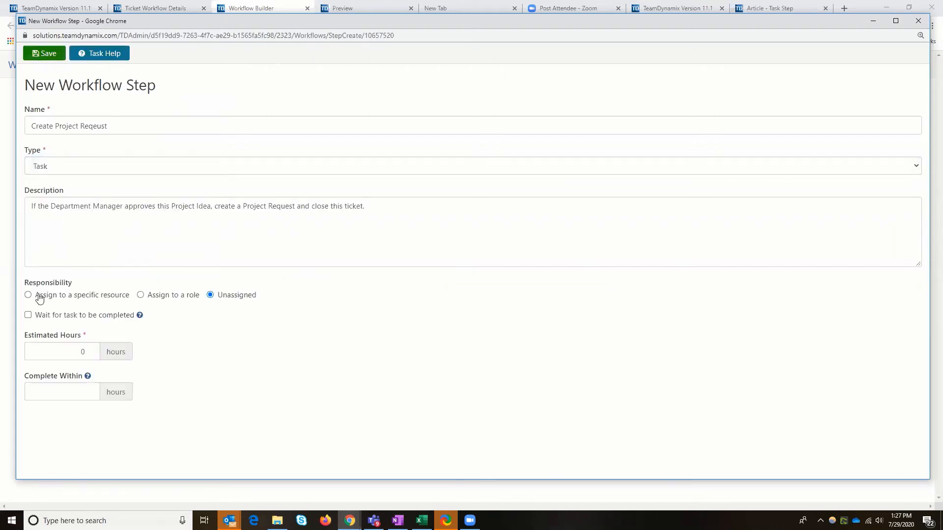
pyautogui.click(28, 295)
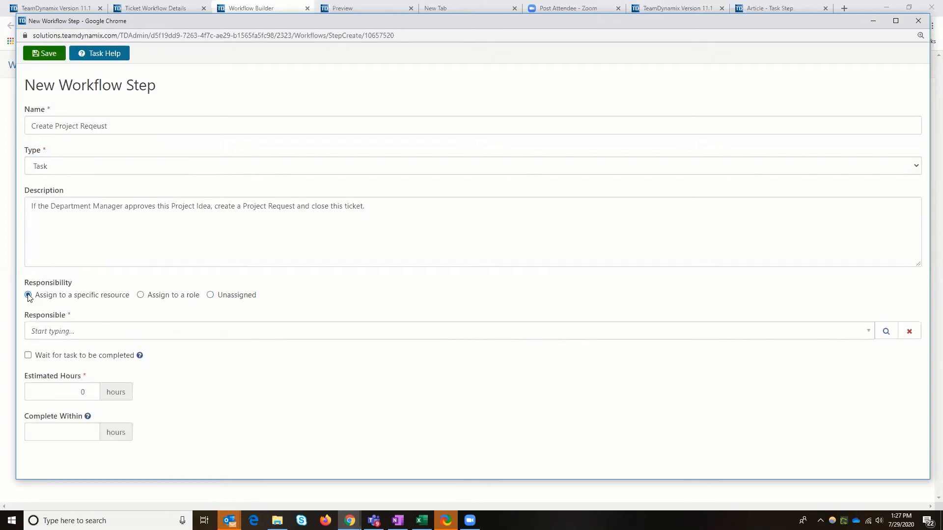
pyautogui.click(50, 332)
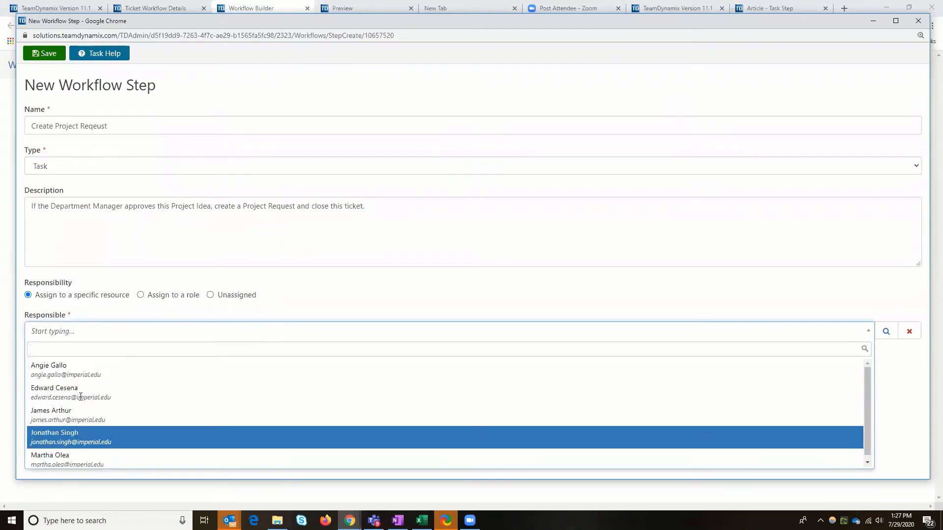
pyautogui.click(54, 437)
pyautogui.click(28, 355)
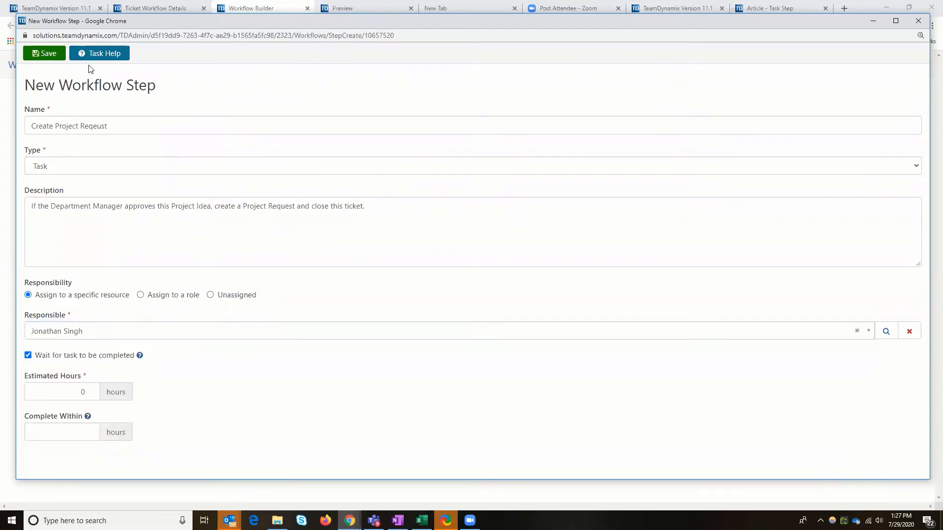
pyautogui.click(56, 59)
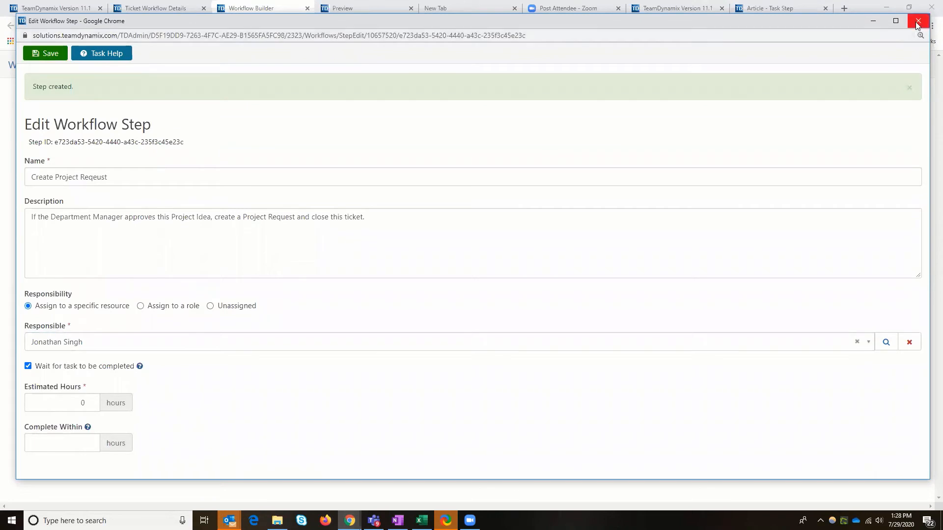
pyautogui.click(916, 23)
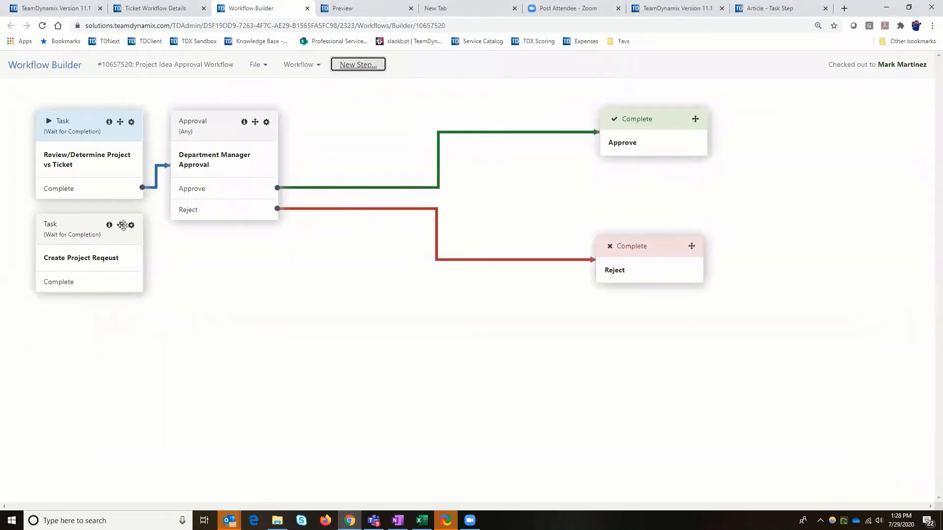
# Insert the Create Project Reqeust task between the approval's Approve output and the Approve end step, replacing their direct connection
pyautogui.moveTo(243, 279); pyautogui.dragTo(372, 179)
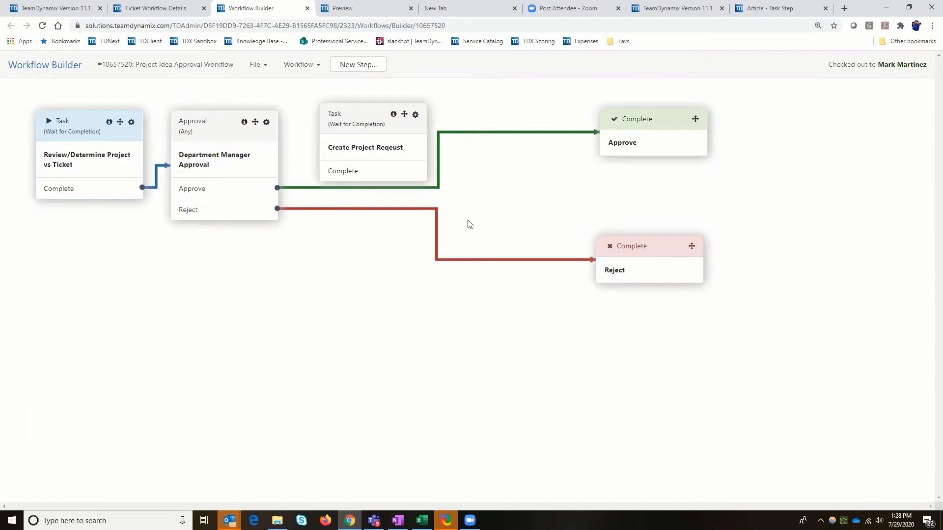
pyautogui.doubleClick(489, 133)
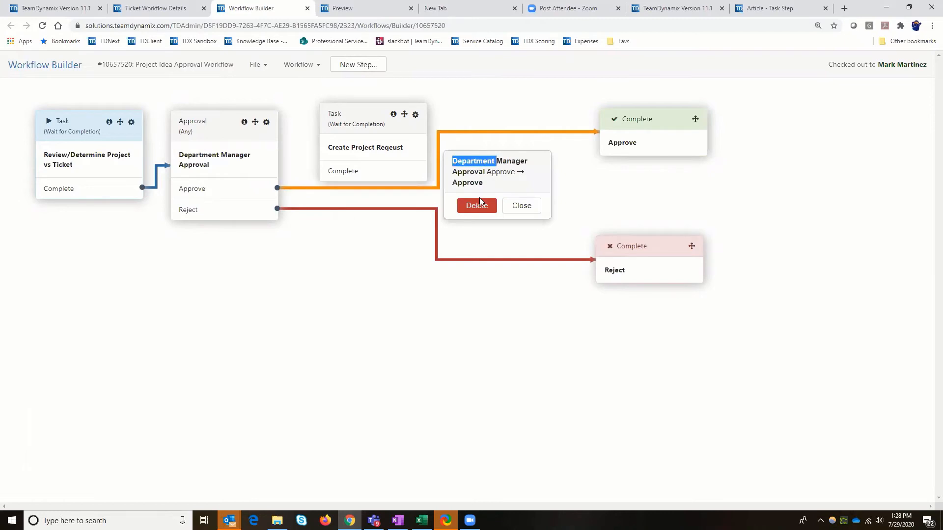
pyautogui.click(480, 204)
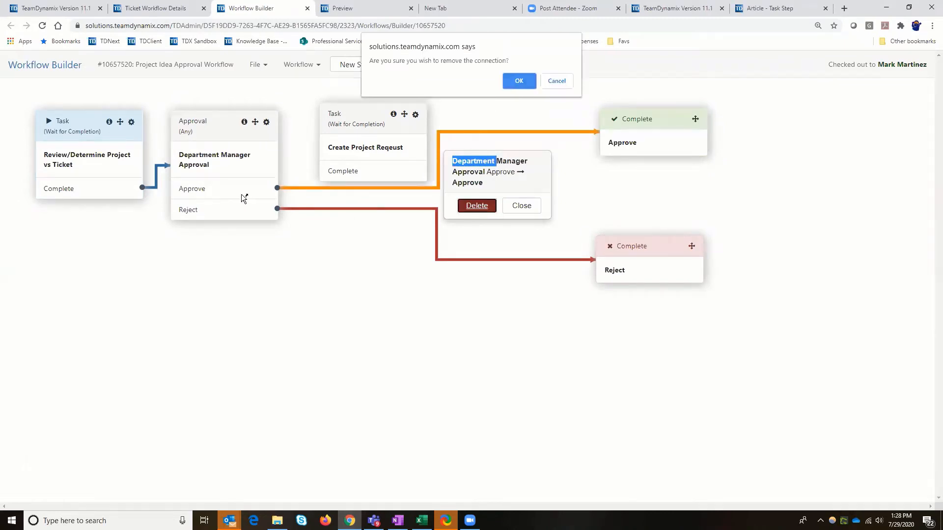
pyautogui.press('Return')
pyautogui.moveTo(242, 195); pyautogui.dragTo(626, 135)
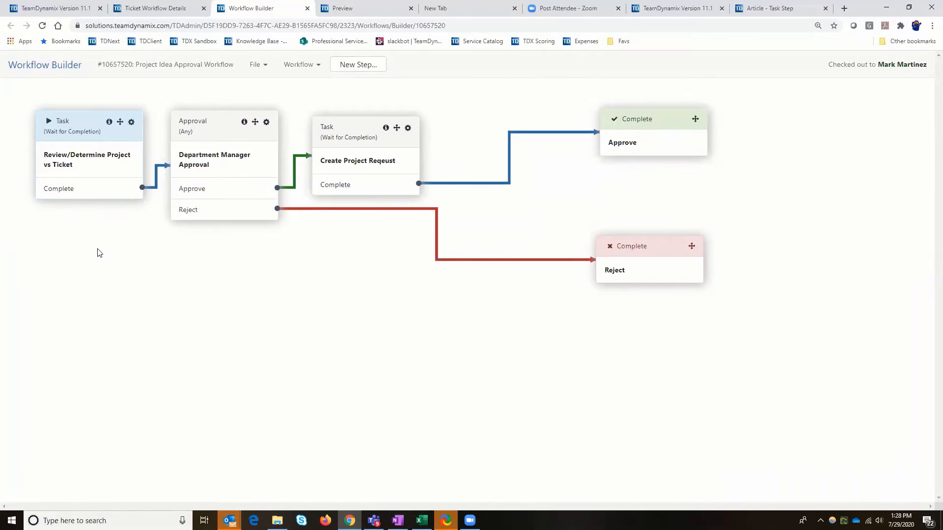
# Start another workflow step named "Review/Determine Project vs Ticket" with the type Choice
pyautogui.click(358, 65)
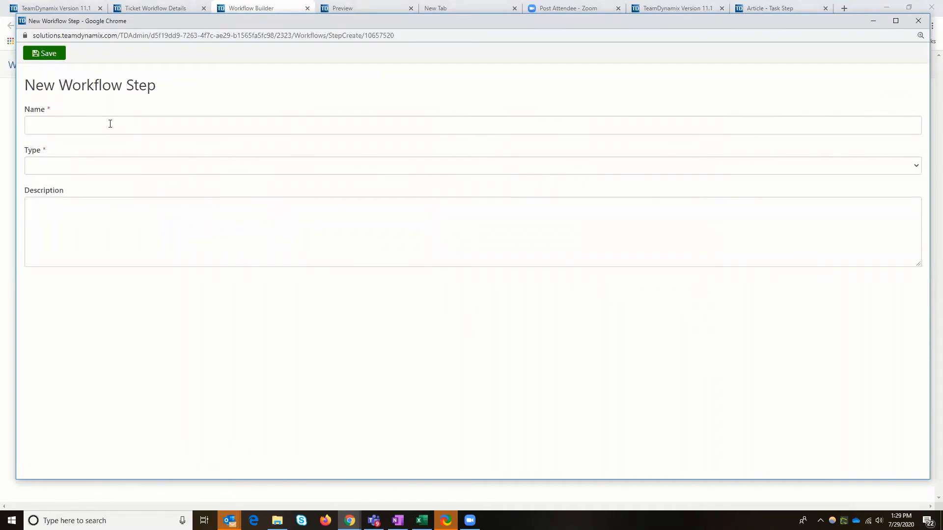
pyautogui.click(110, 124)
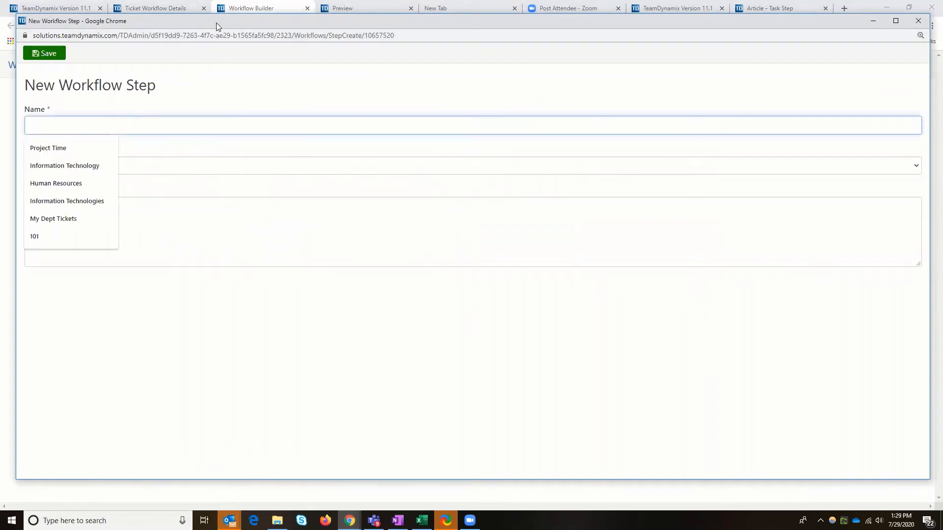
pyautogui.moveTo(216, 22); pyautogui.dragTo(359, 25)
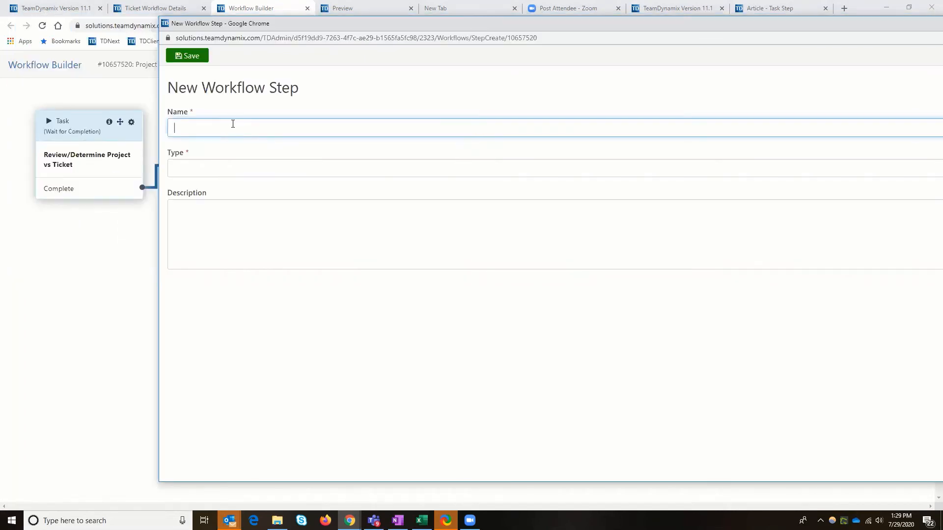
pyautogui.write('Review/Determine Project vs Ticket')
pyautogui.press('Tab')
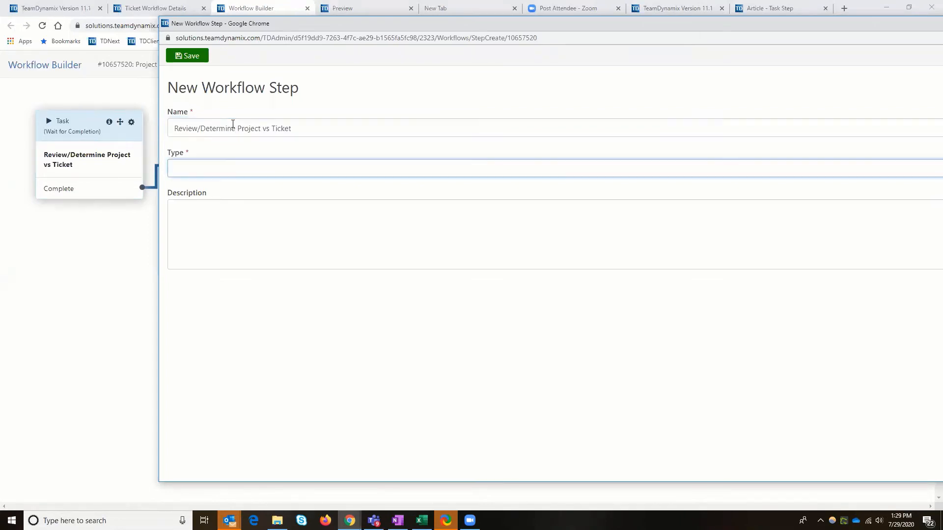
pyautogui.click(225, 169)
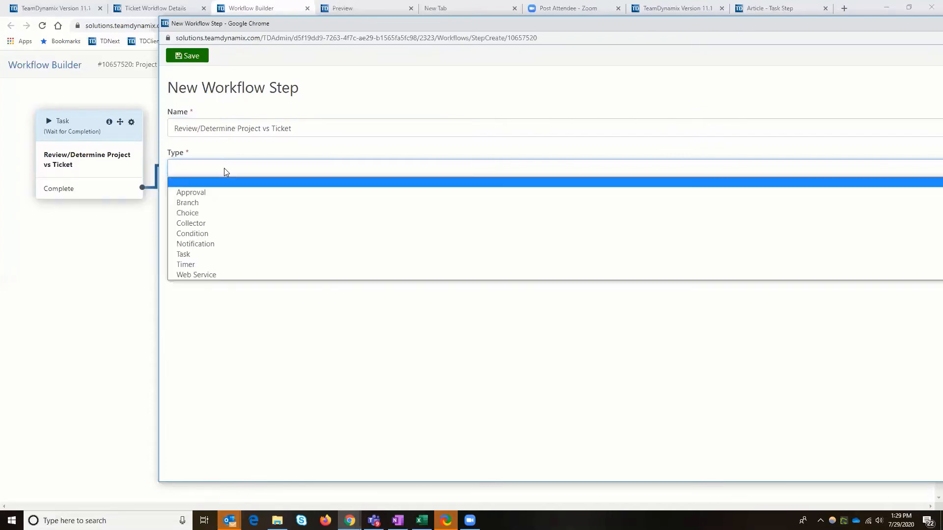
pyautogui.click(217, 212)
# Give the choice step the choices Project and Ticket, assign it to a specific responsible person, and save and close it
pyautogui.write('P')
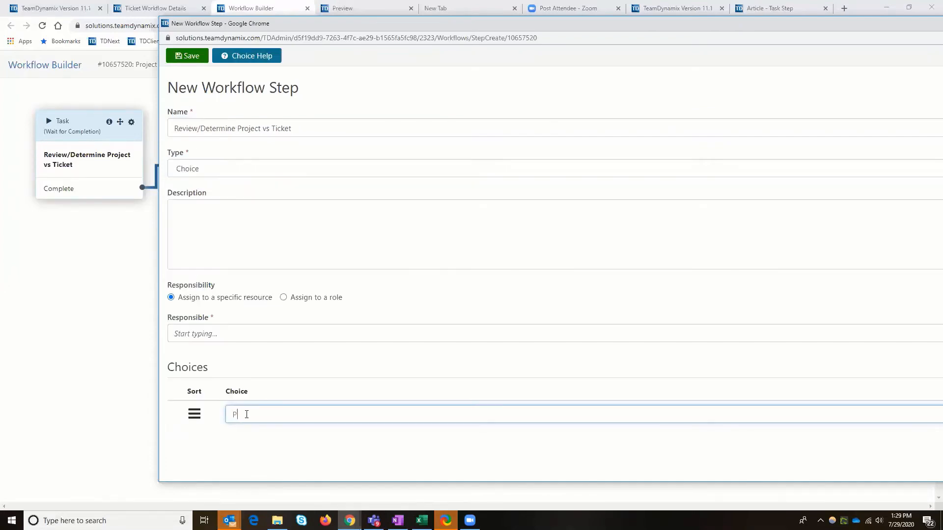
pyautogui.write('roject')
pyautogui.click(222, 333)
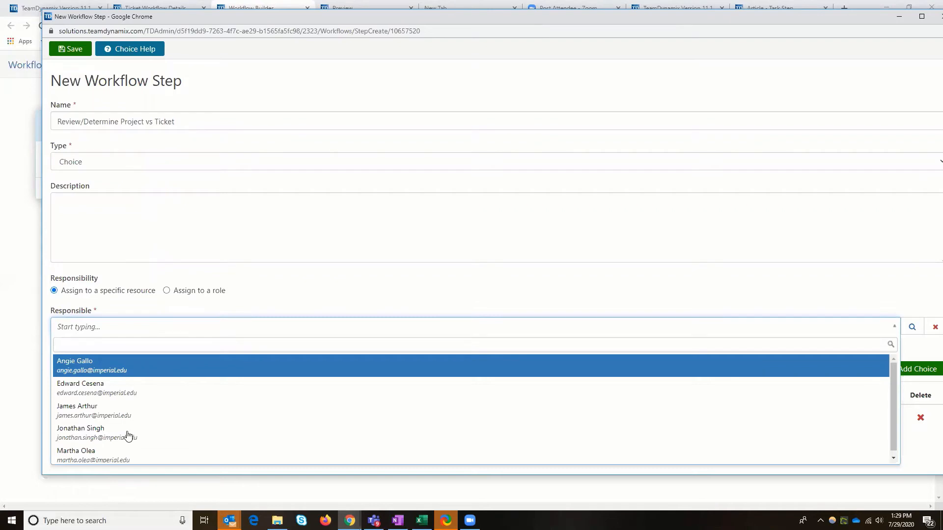
pyautogui.click(124, 428)
pyautogui.click(197, 447)
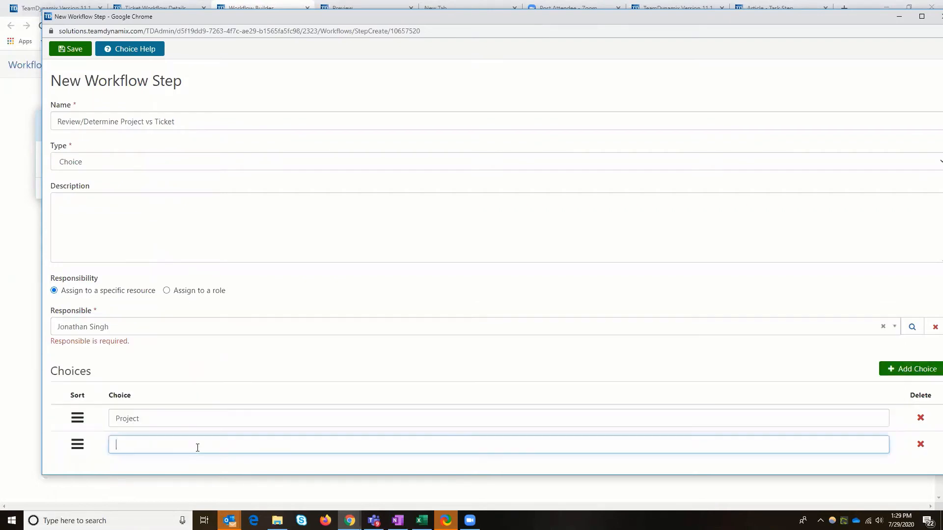
pyautogui.write('Ticket')
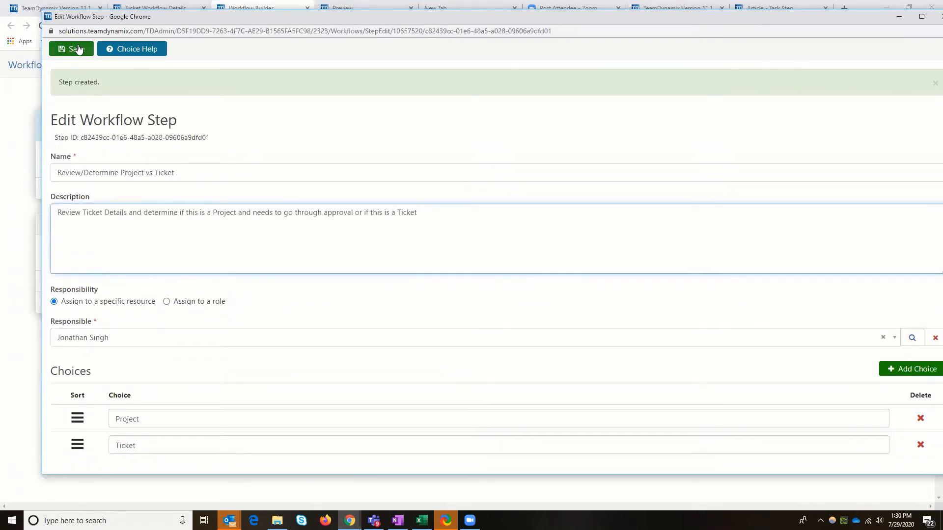
pyautogui.click(78, 49)
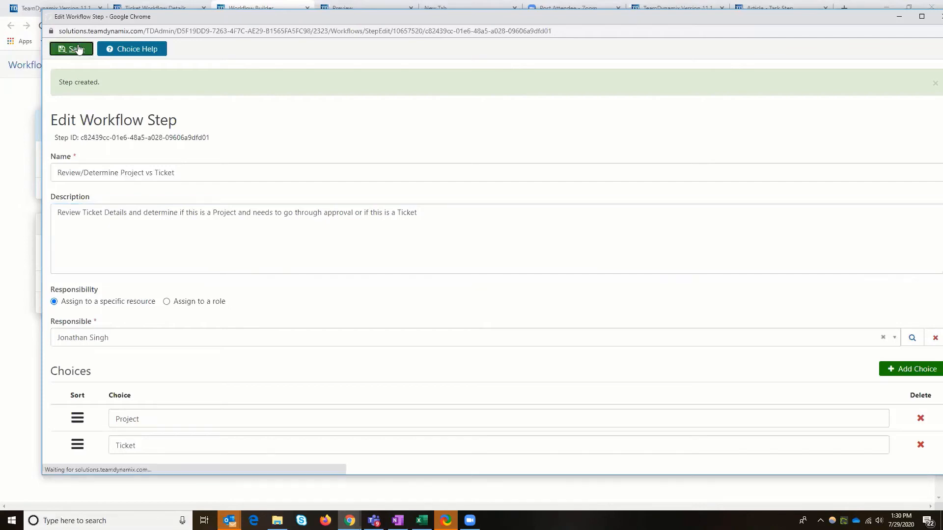
pyautogui.moveTo(835, 21); pyautogui.dragTo(824, 31)
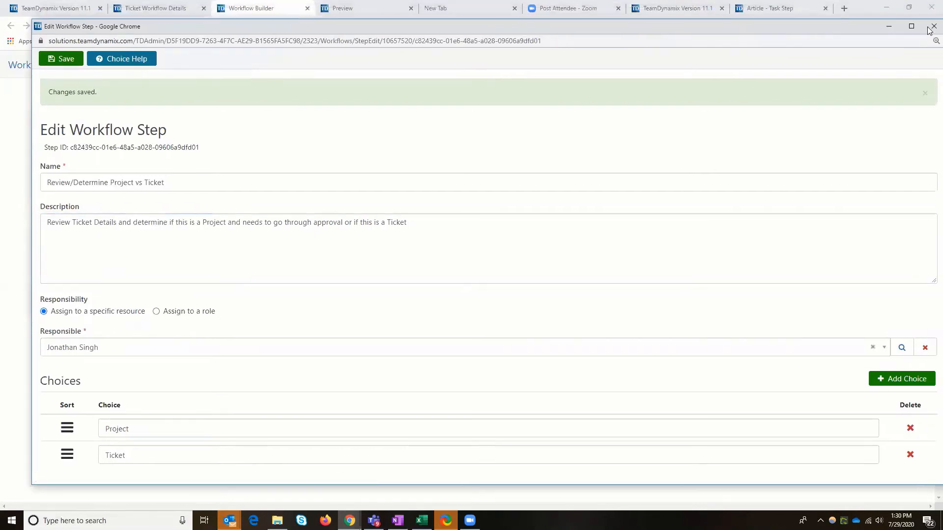
pyautogui.click(929, 28)
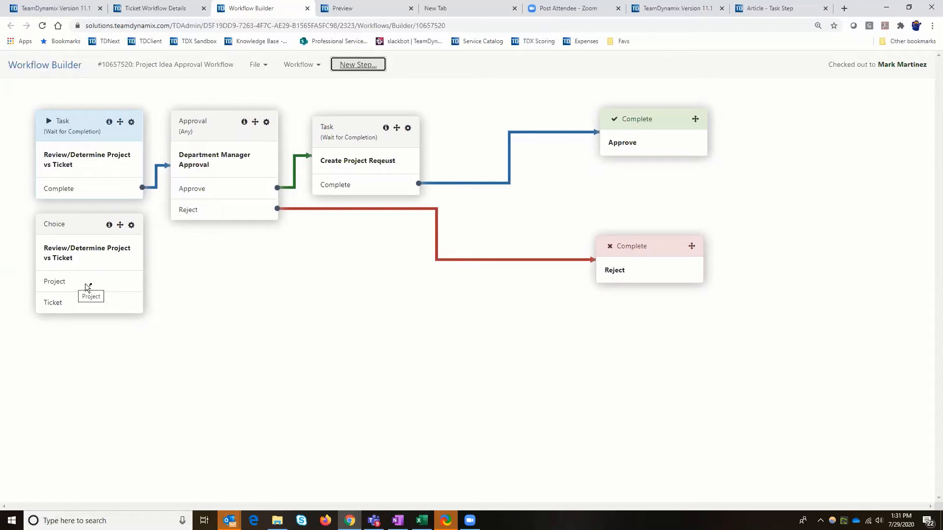
# Connect the choice step's Project output to Department Manager Approval and its Ticket output to the Reject end step
pyautogui.moveTo(87, 287); pyautogui.dragTo(251, 181)
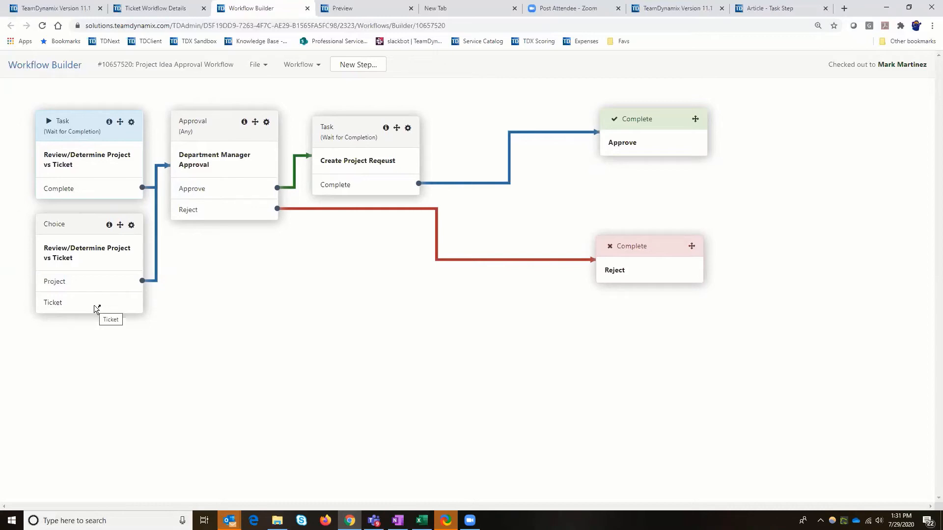
pyautogui.moveTo(96, 308); pyautogui.dragTo(644, 283)
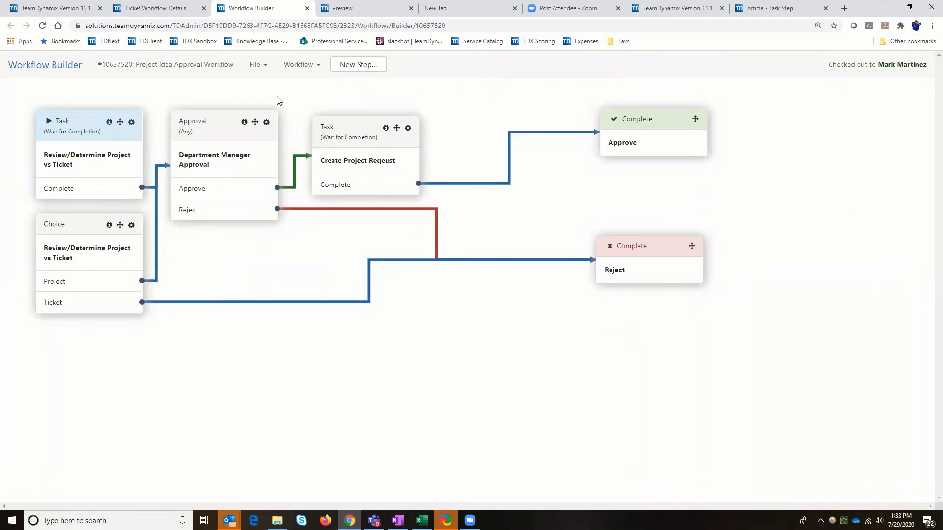
# Delete the original Review/Determine Project vs Ticket task and move the choice step into its place
pyautogui.click(131, 123)
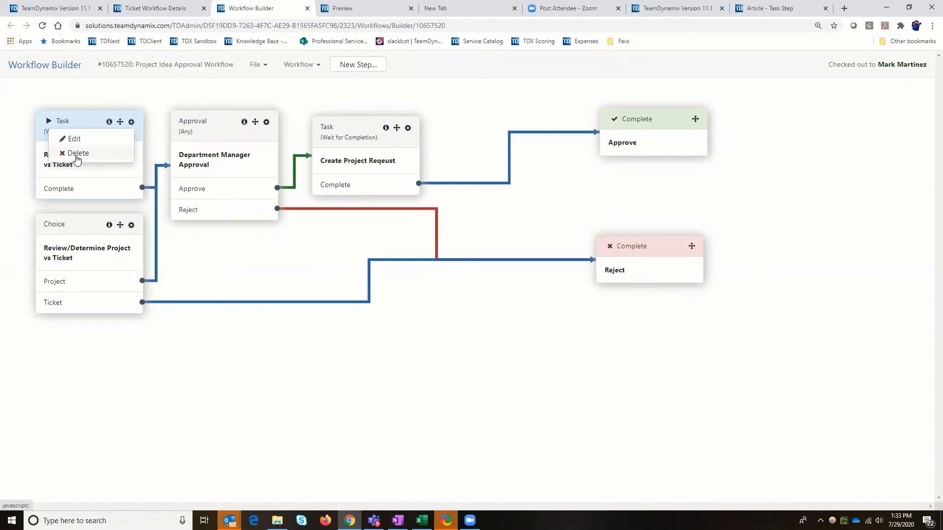
pyautogui.click(77, 155)
pyautogui.click(514, 89)
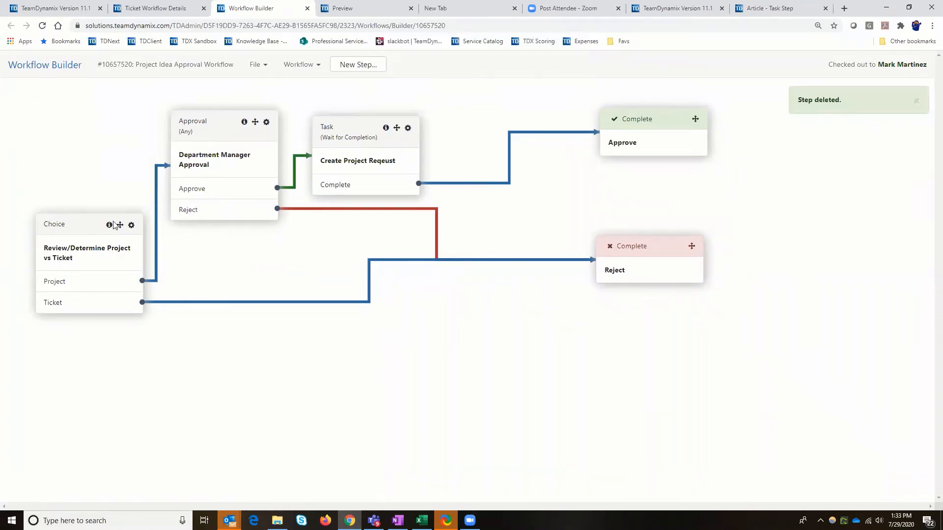
pyautogui.moveTo(119, 224); pyautogui.dragTo(104, 121)
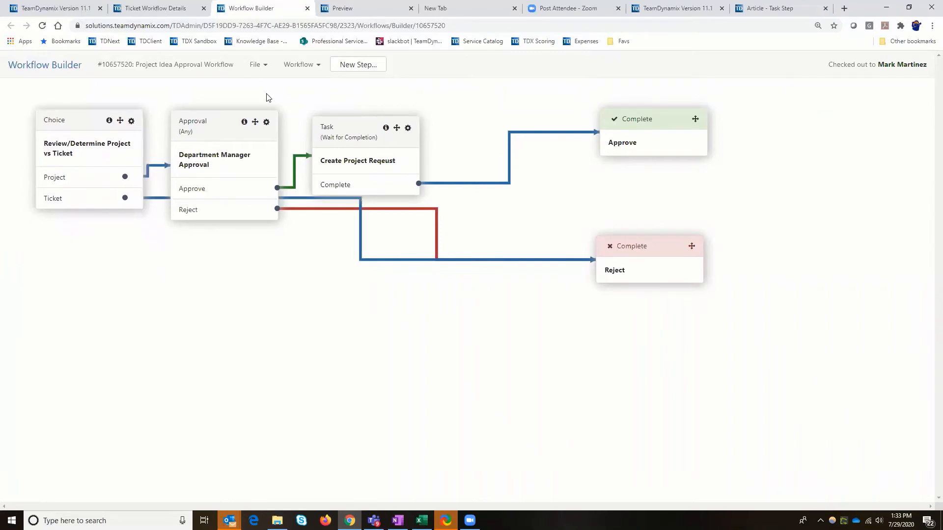
# Validate the Project Idea Approval Workflow for errors and warnings, and close the validation results
pyautogui.click(260, 66)
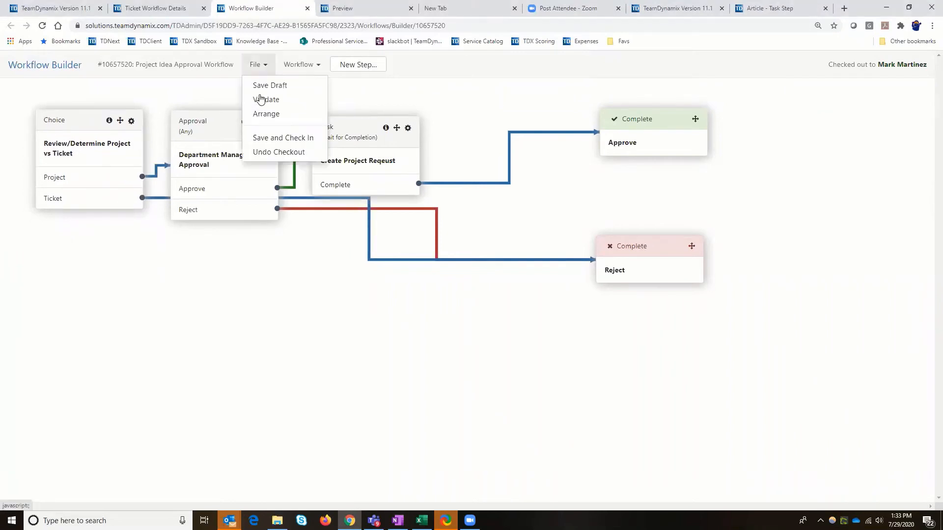
pyautogui.click(266, 69)
pyautogui.click(263, 65)
pyautogui.click(267, 100)
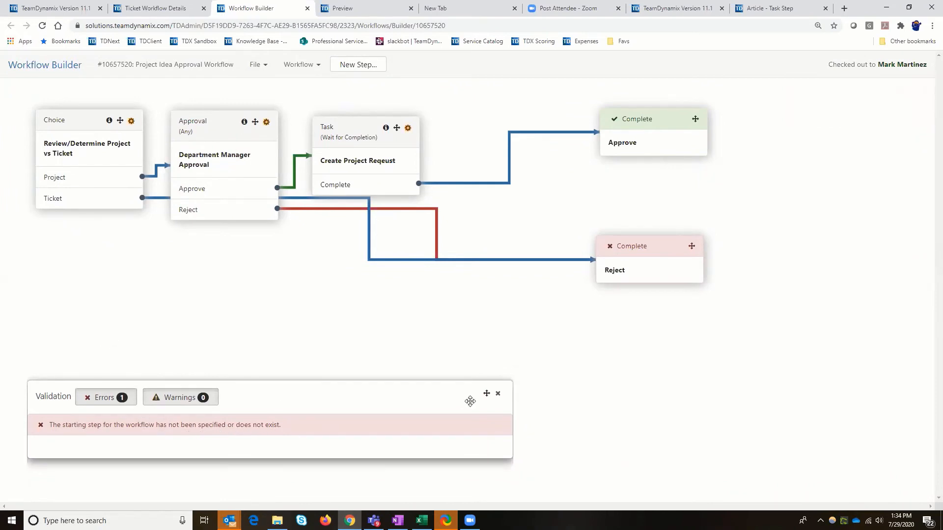
pyautogui.click(498, 394)
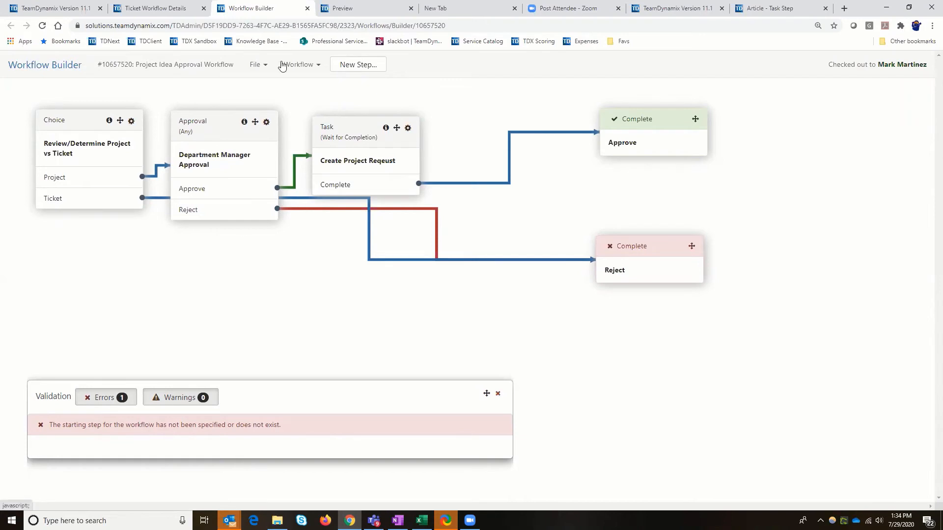
# Make the Review/Determine Project vs Ticket choice the workflow's starting step and save the workflow as a draft
pyautogui.click(132, 121)
pyautogui.click(76, 139)
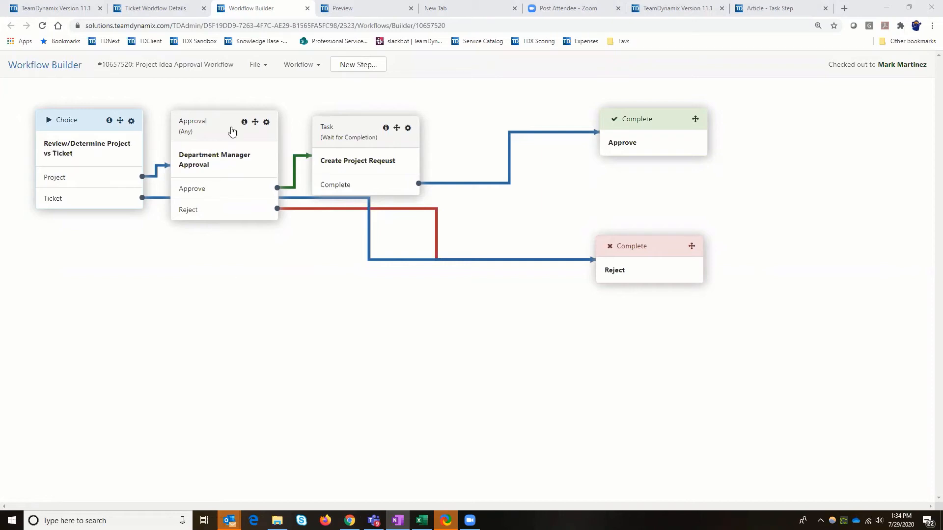
pyautogui.click(266, 68)
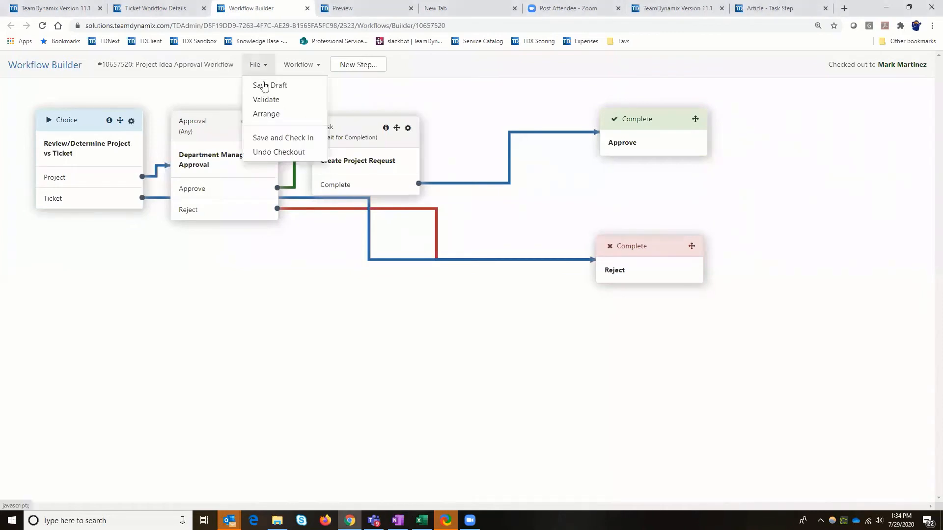
pyautogui.click(264, 85)
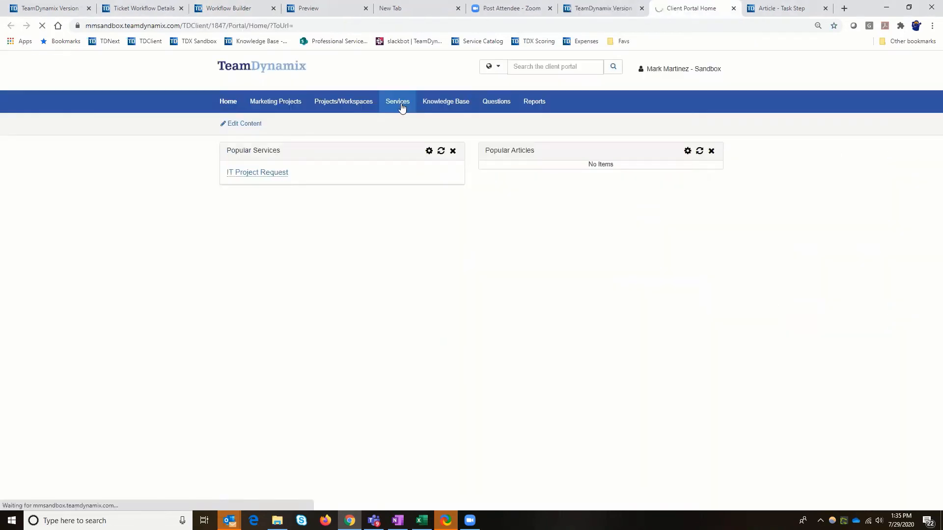
# Examine the services offered in the Project Requests category of the sandbox client portal's Service Catalog
pyautogui.click(399, 103)
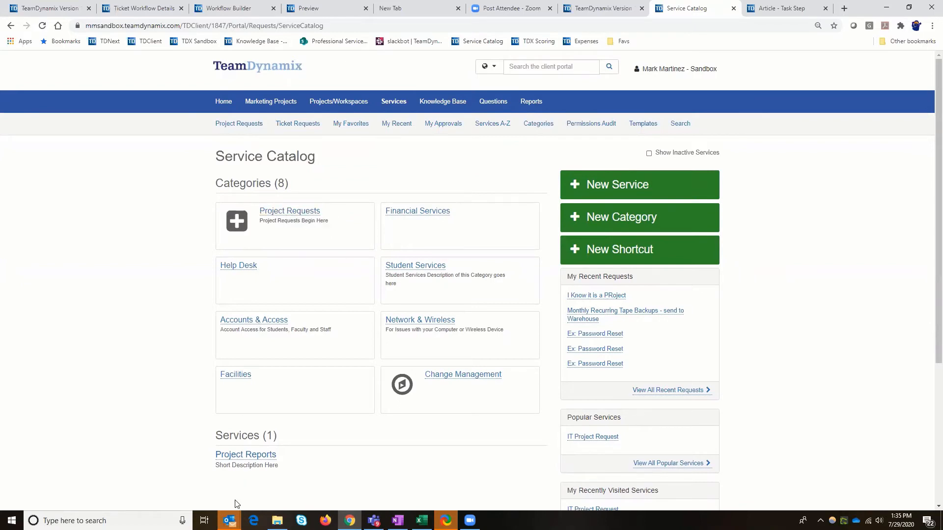
pyautogui.click(298, 216)
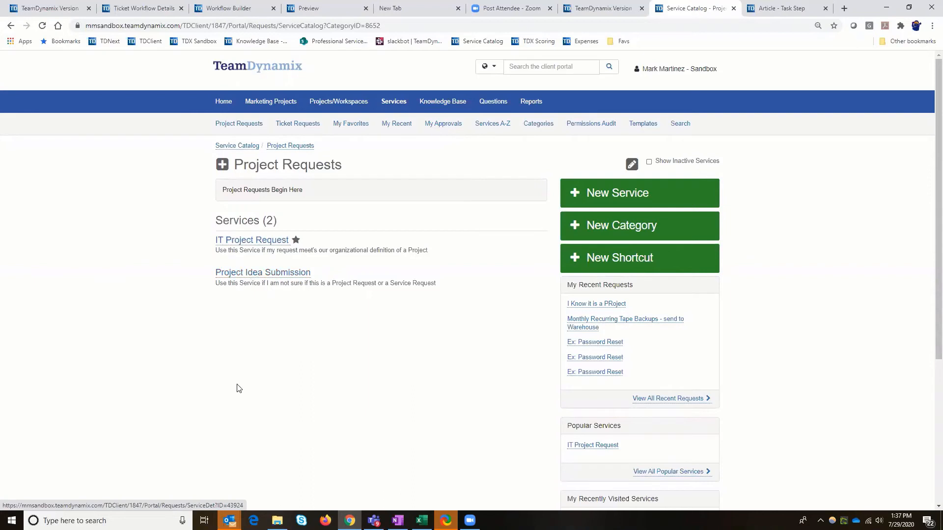
# In the admin site, review the Client Portal application's service categories and its list of services
pyautogui.click(143, 10)
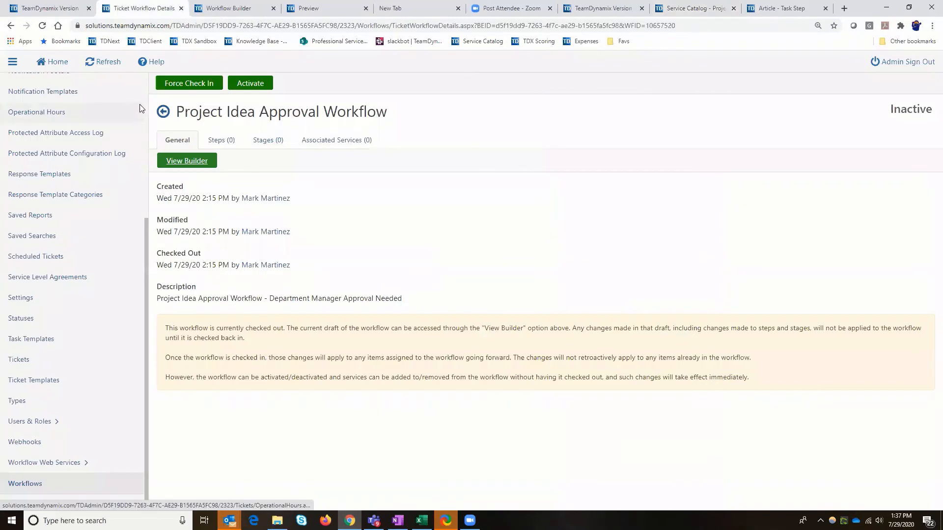
pyautogui.scroll(5, 39, 92)
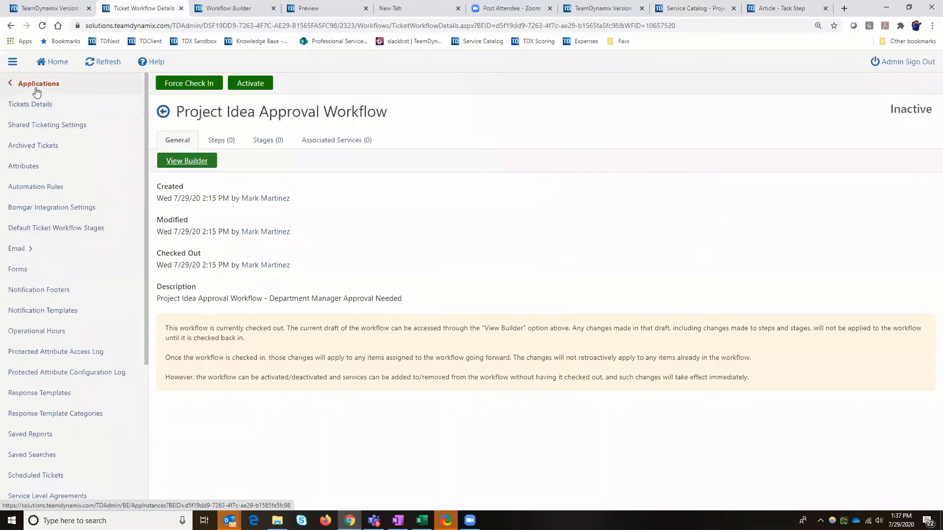
pyautogui.click(30, 85)
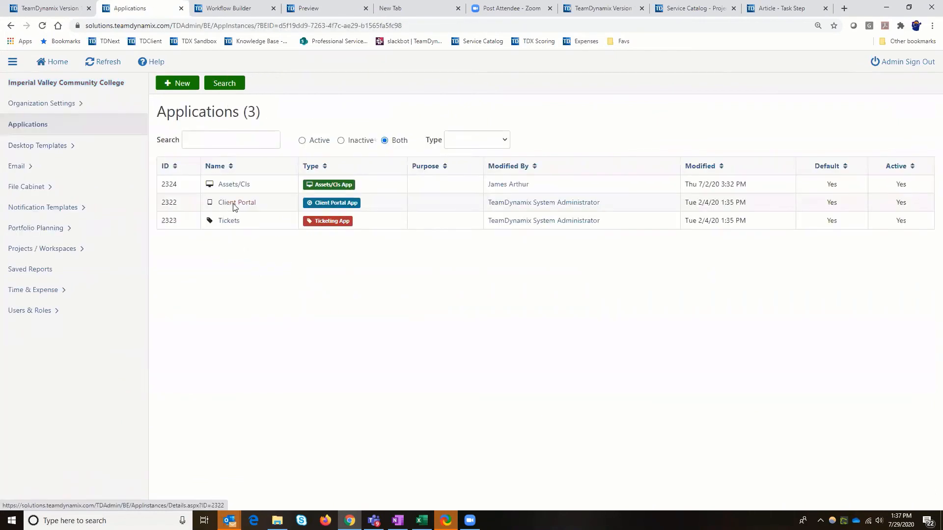
pyautogui.click(234, 207)
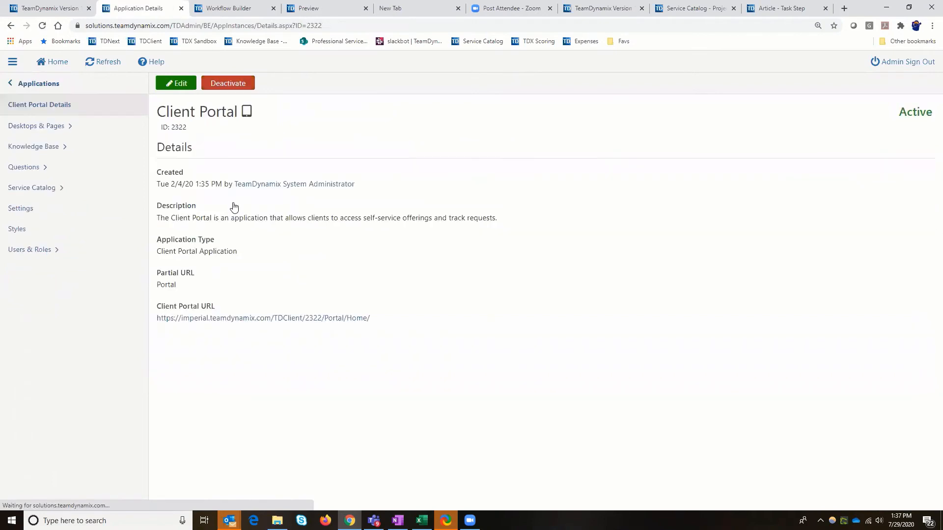
pyautogui.click(46, 192)
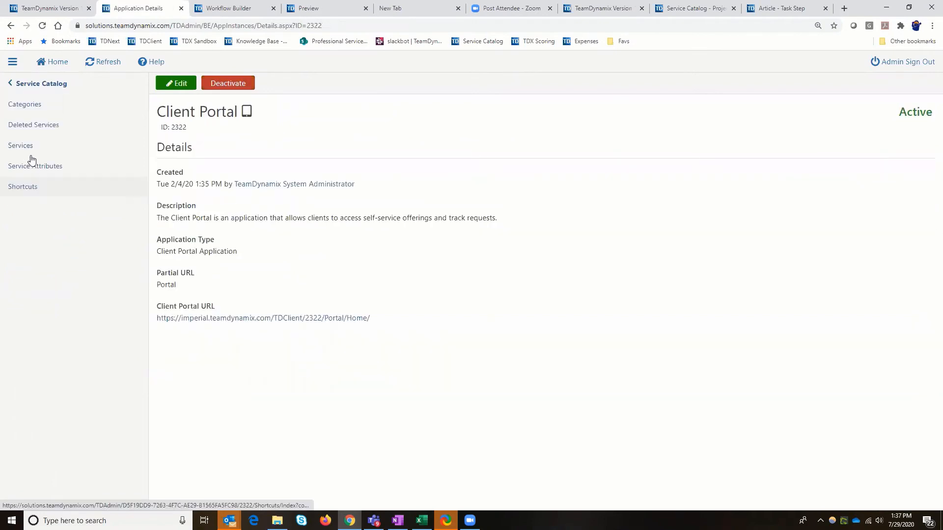
pyautogui.click(29, 108)
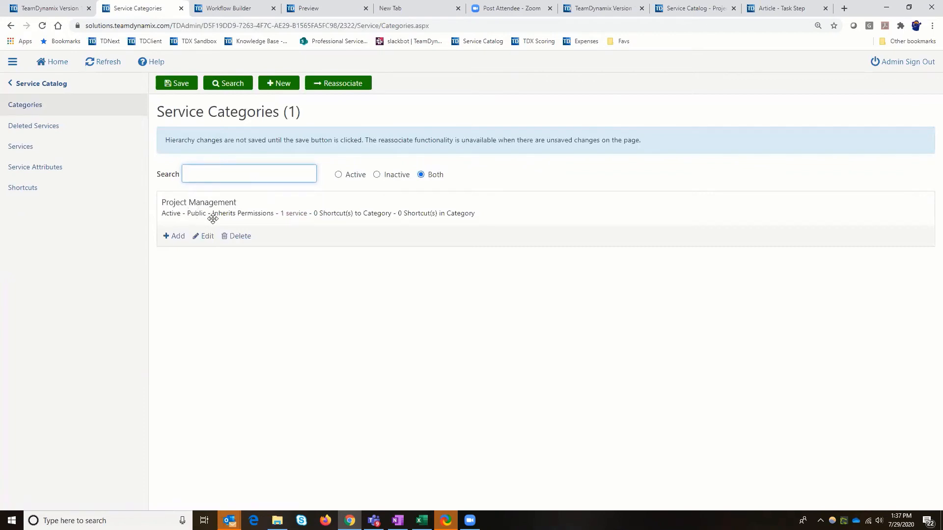
pyautogui.click(29, 148)
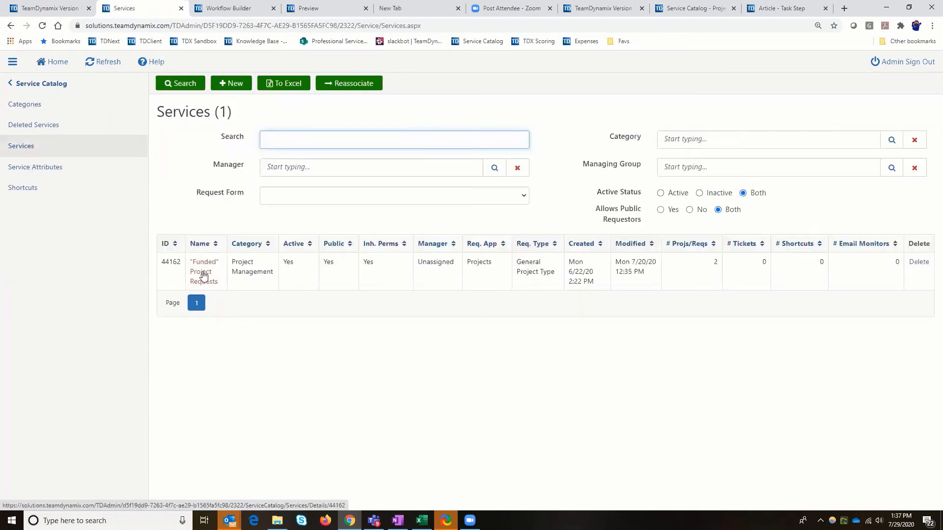
# Start a new service named "Project Idea Service Request" in the Project Management category
pyautogui.click(233, 89)
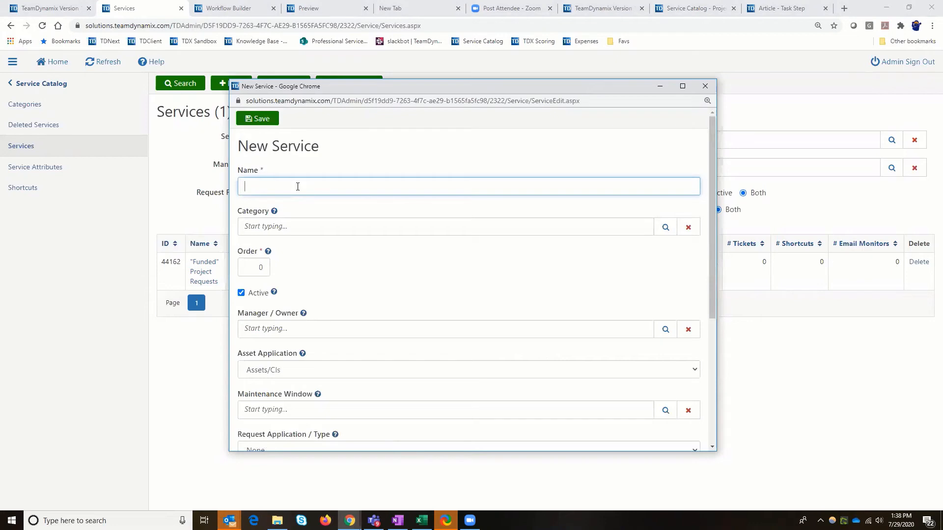
pyautogui.write('Project ')
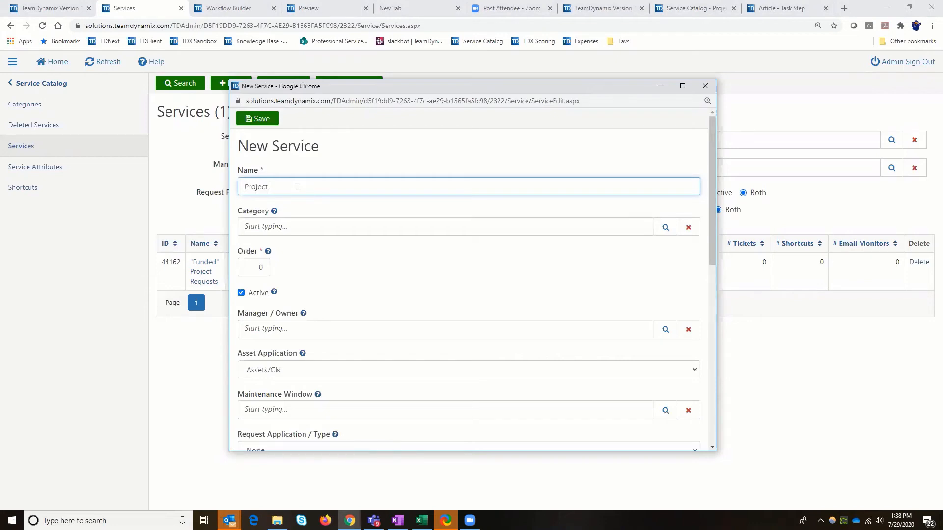
pyautogui.write('Idea Service Request')
pyautogui.click(321, 231)
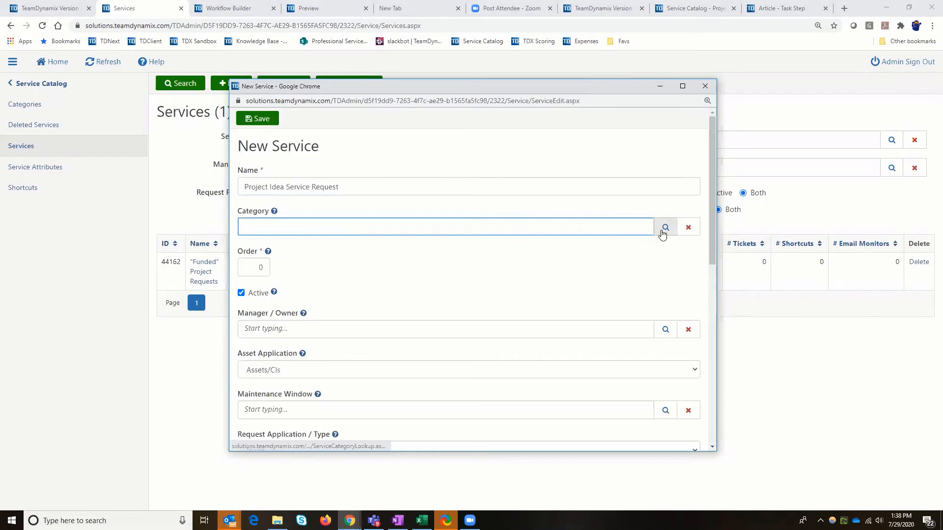
pyautogui.click(665, 228)
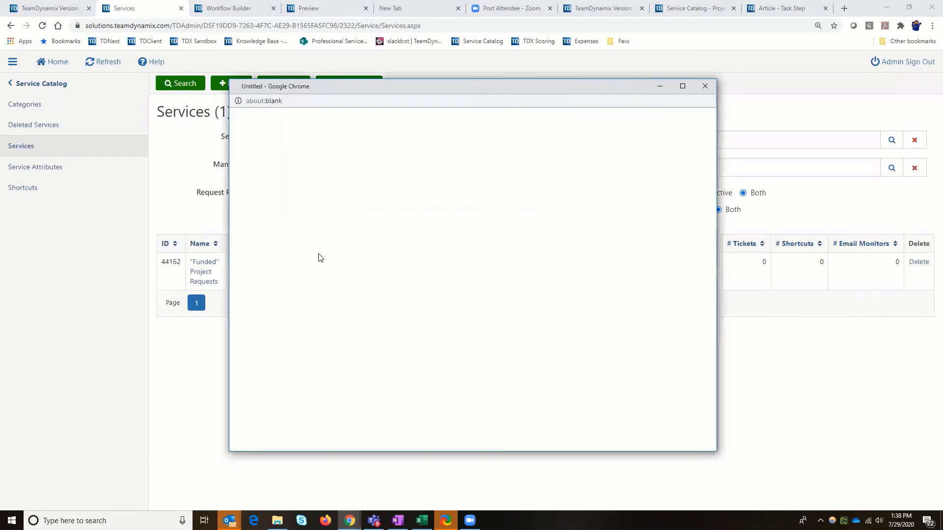
pyautogui.click(374, 190)
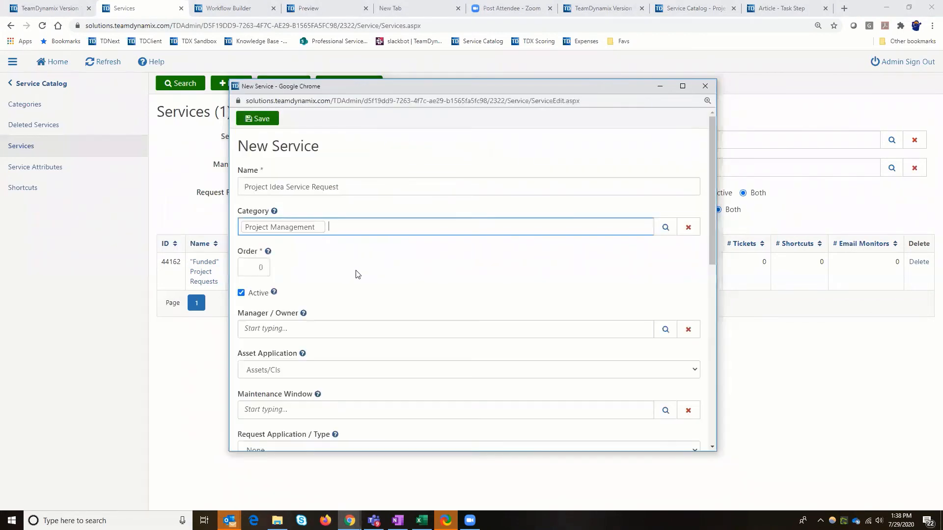
# Set the new service's request application to Tickets, look up the ticket types, and close the form without saving
pyautogui.scroll(-2, 357, 274)
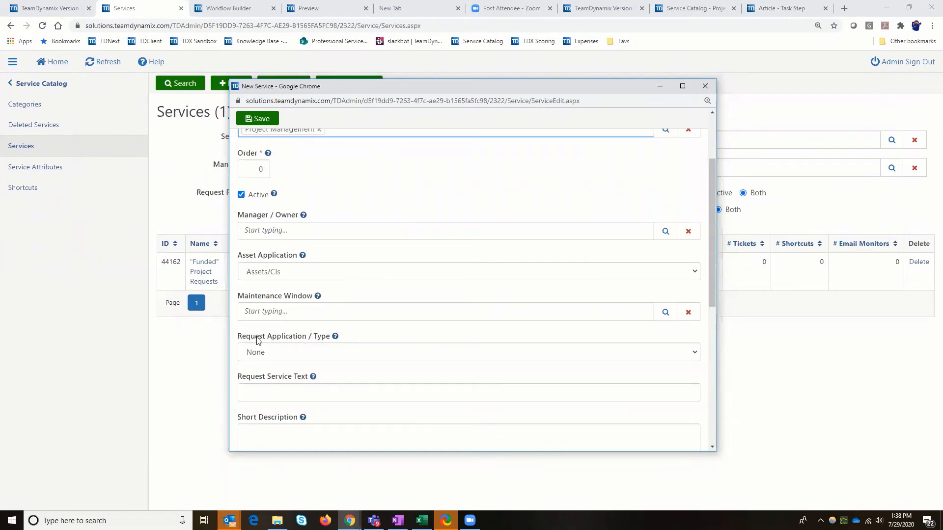
pyautogui.click(312, 353)
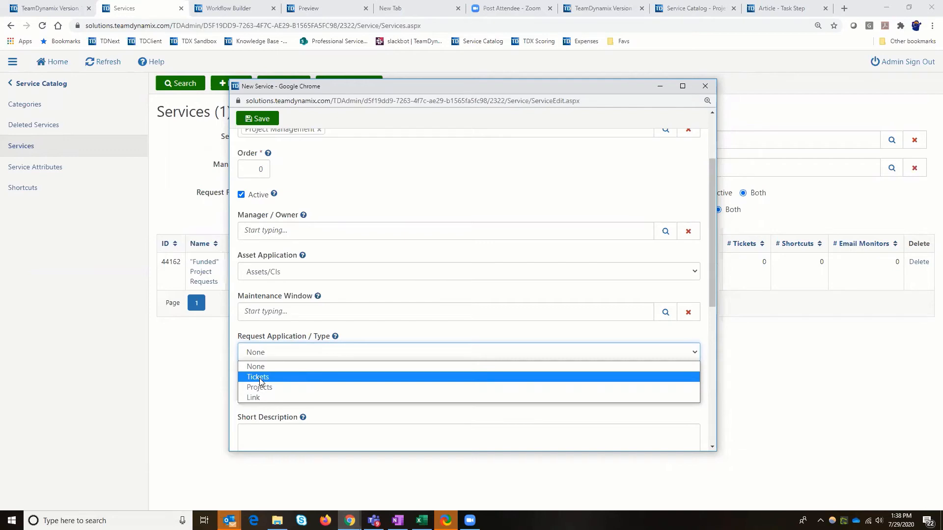
pyautogui.click(296, 373)
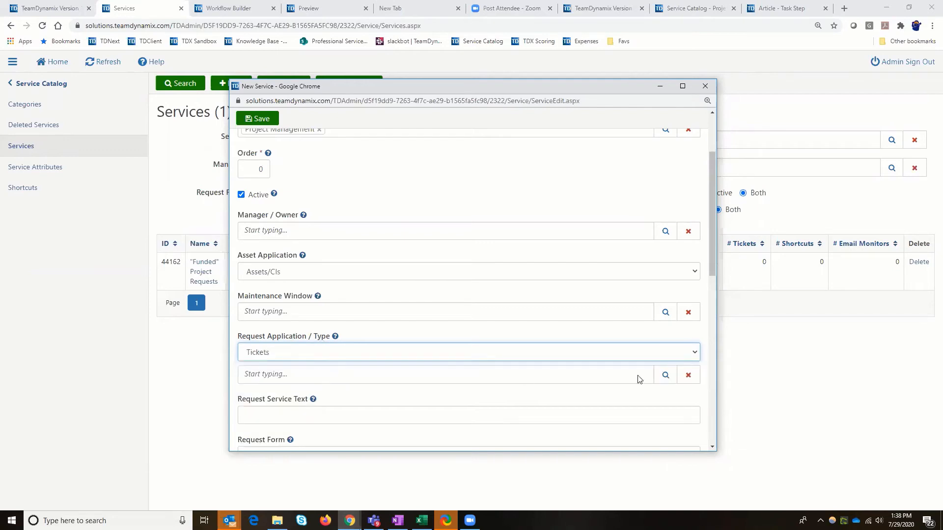
pyautogui.click(664, 377)
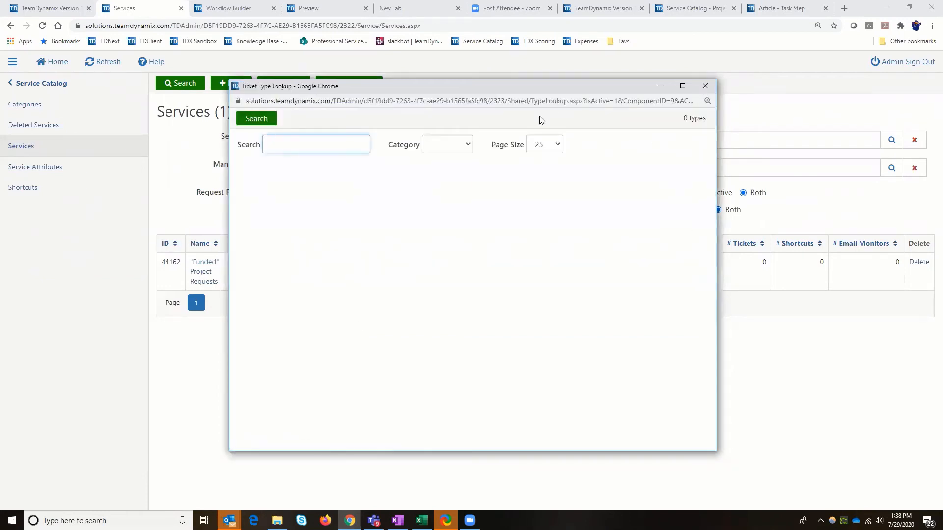
pyautogui.click(705, 86)
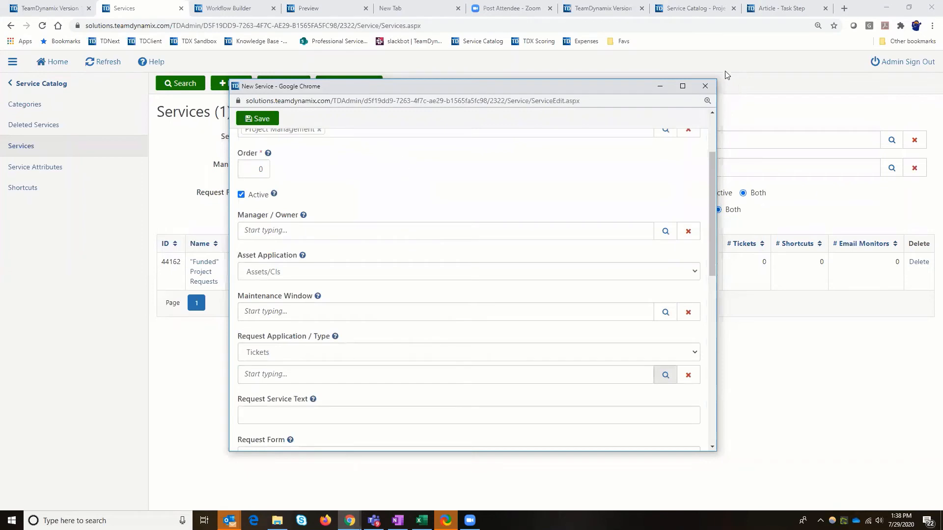
# Leave the Client Portal's service catalog and open the organization's Time Types list under Time & Expense
pyautogui.click(30, 87)
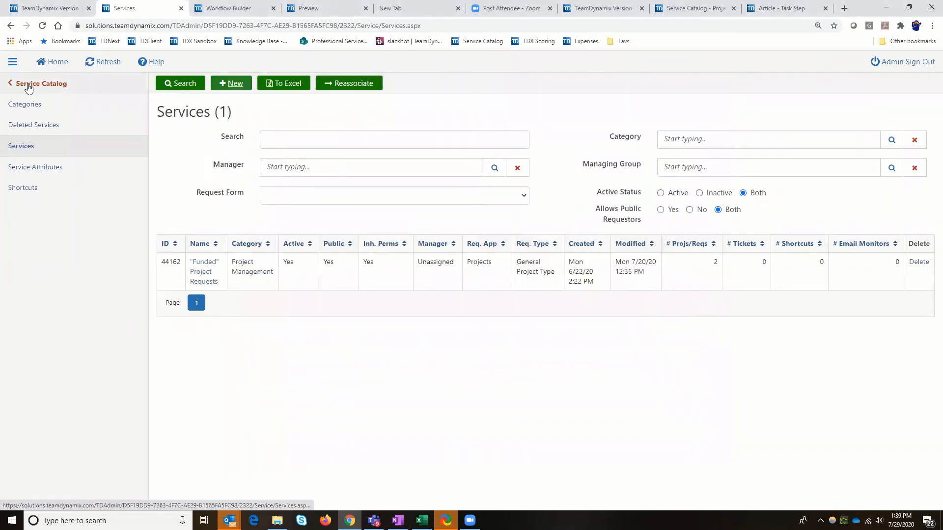
pyautogui.click(28, 84)
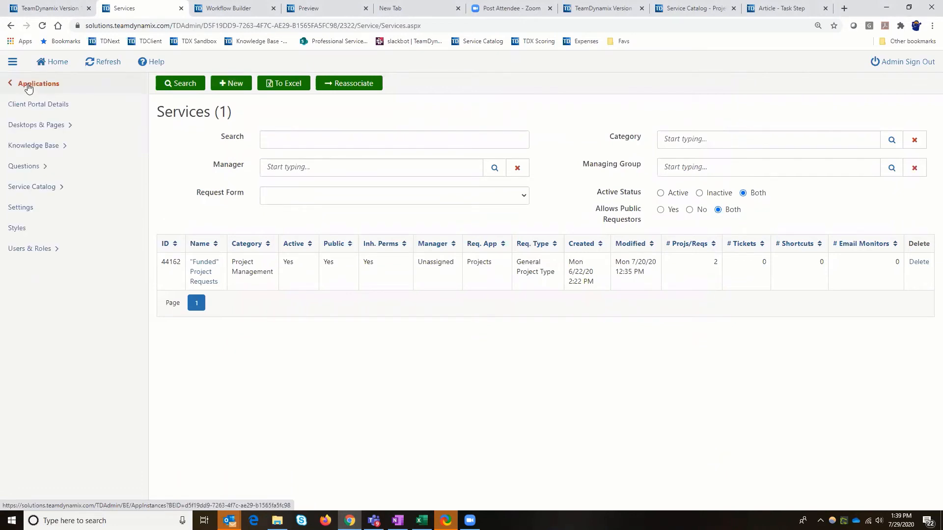
pyautogui.click(28, 86)
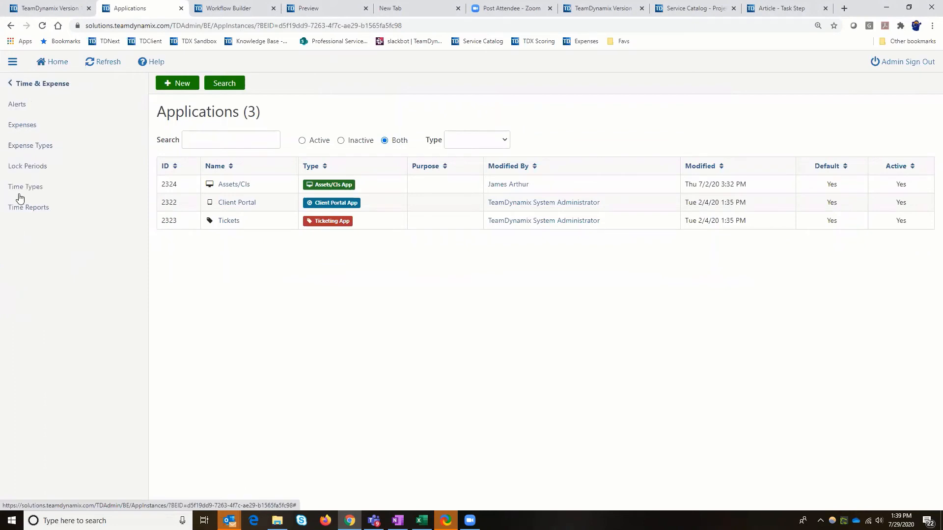
pyautogui.click(18, 191)
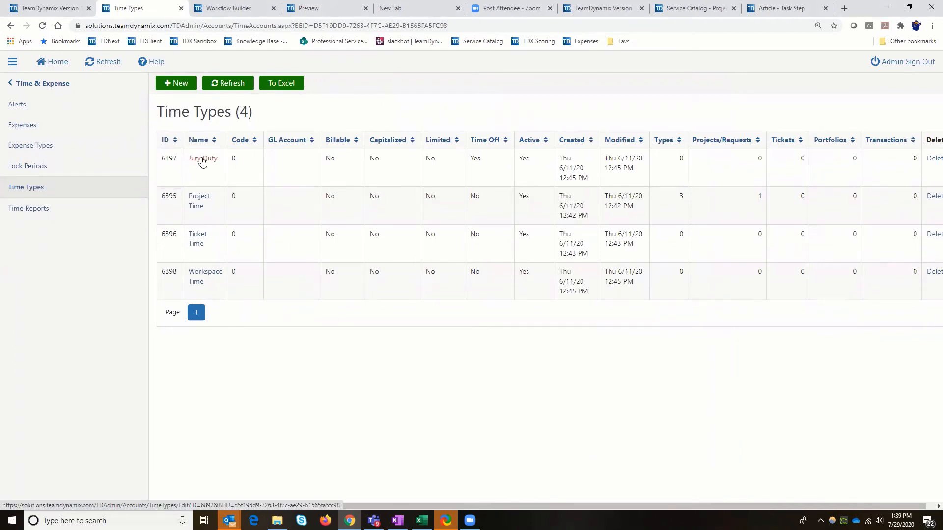
# Create an active time type named "Vacation/PTO" with code 0 and save it
pyautogui.click(180, 86)
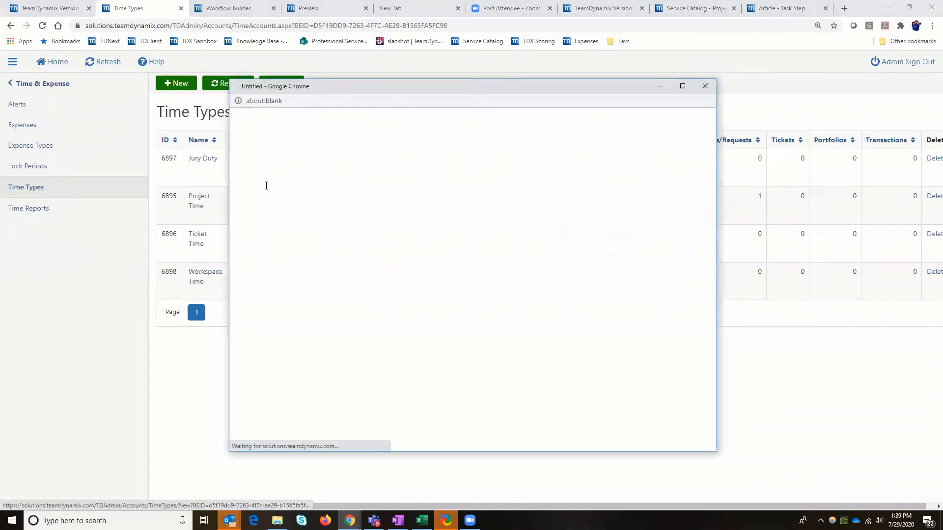
pyautogui.click(266, 186)
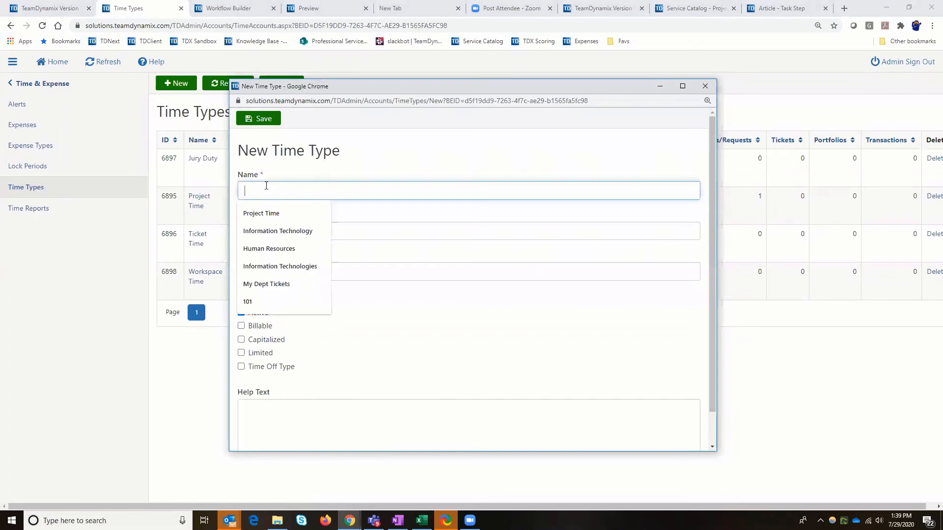
pyautogui.write('Vacati')
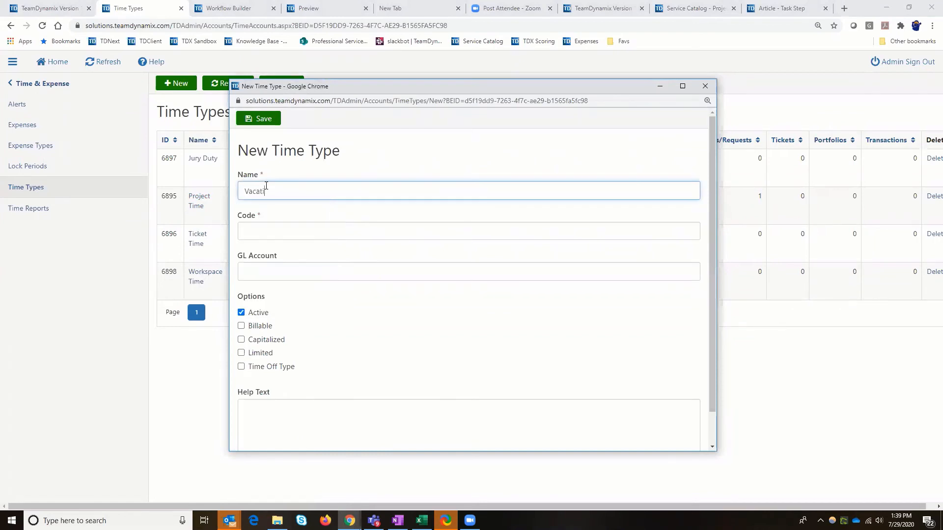
pyautogui.write('on /PTO')
pyautogui.click(248, 230)
pyautogui.write('0')
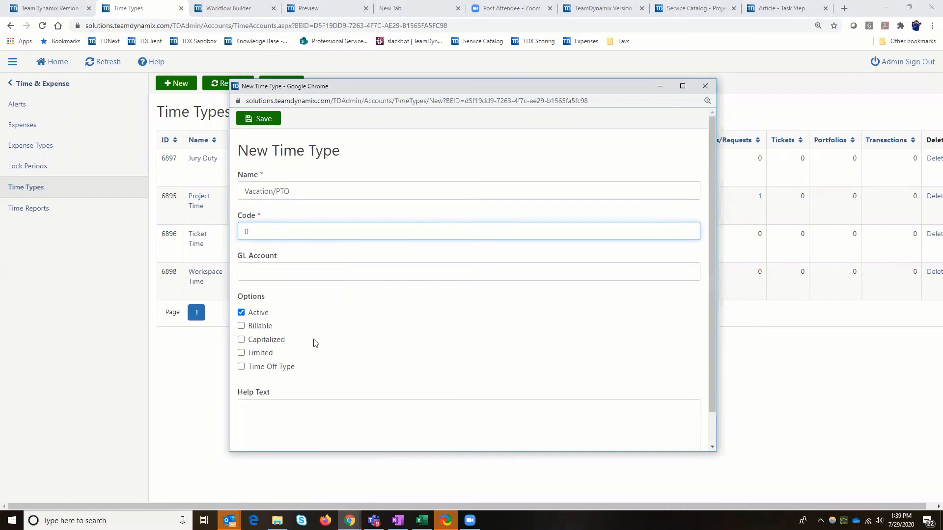
pyautogui.scroll(-1, 284, 200)
pyautogui.scroll(1, 267, 128)
pyautogui.click(264, 120)
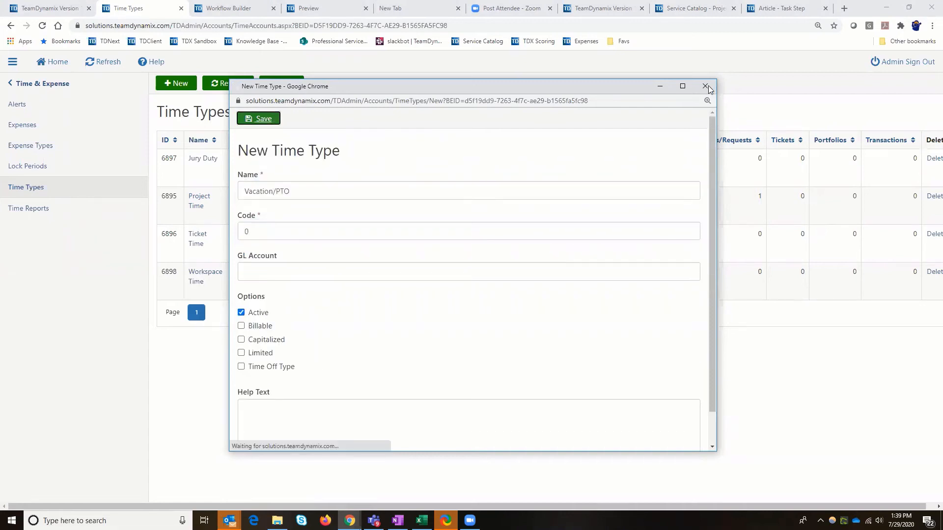
# Leave the organization's Time & Expense settings and open the ticket Types list of the Tickets application
pyautogui.click(196, 199)
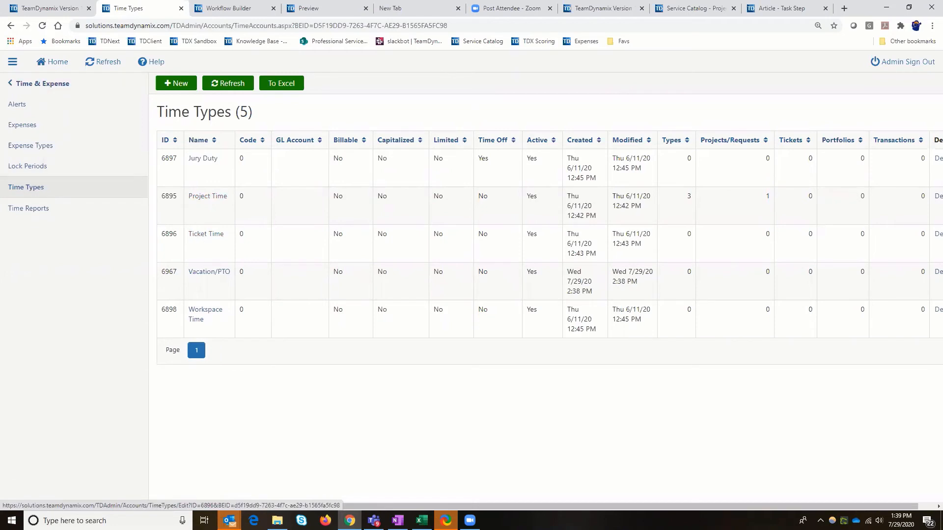
pyautogui.click(26, 83)
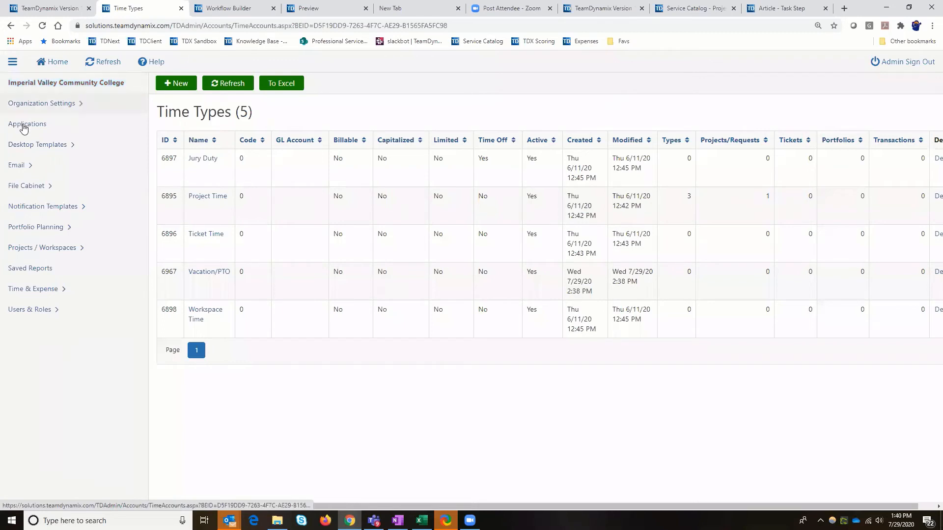
pyautogui.click(24, 126)
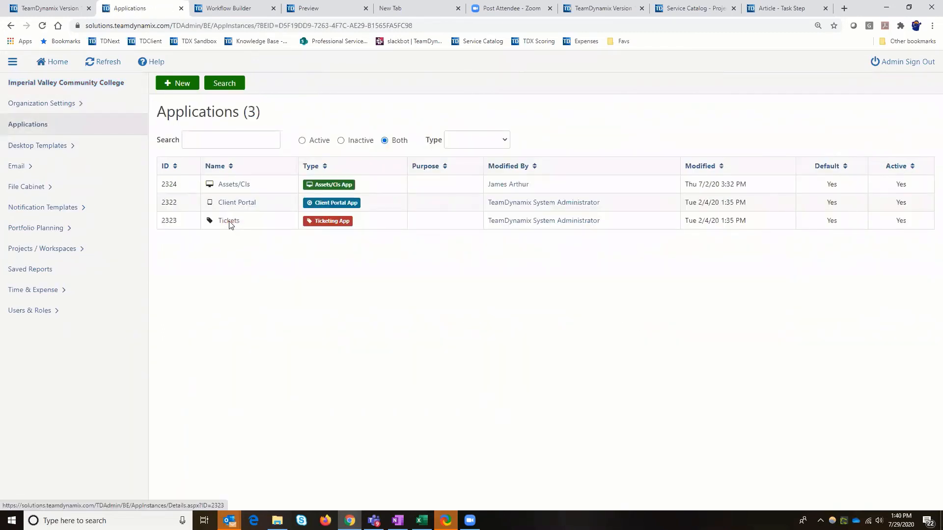
pyautogui.click(229, 224)
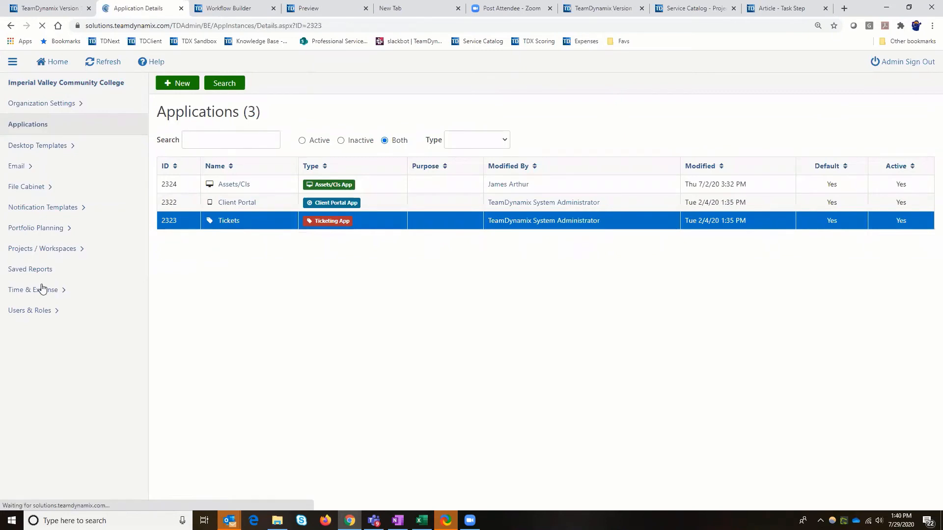
pyautogui.scroll(-4, 30, 372)
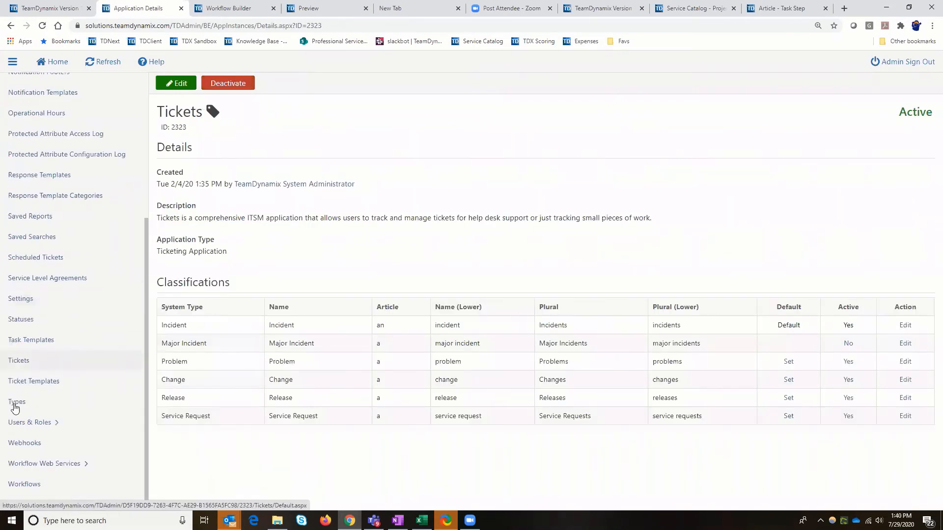
pyautogui.click(15, 406)
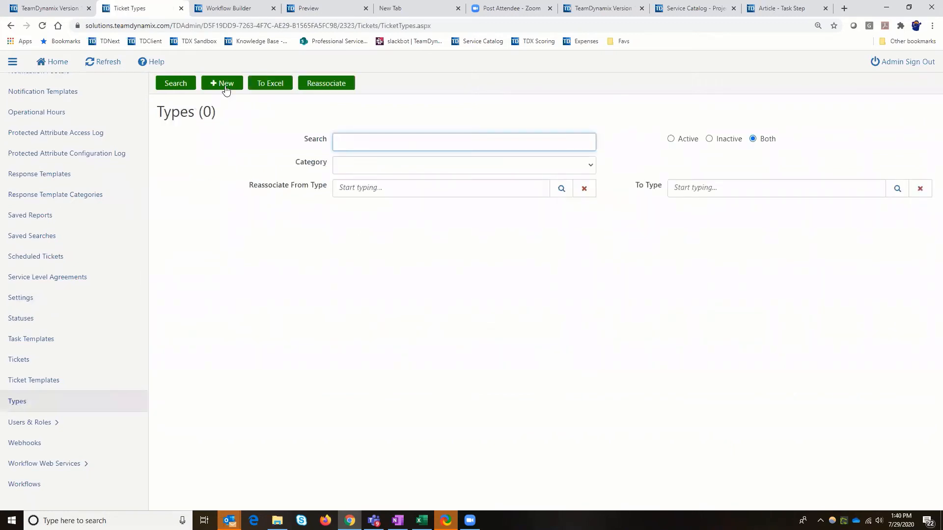
# Start a new ticket type in the General category and name it "Project Idea Ticket Type"
pyautogui.click(225, 84)
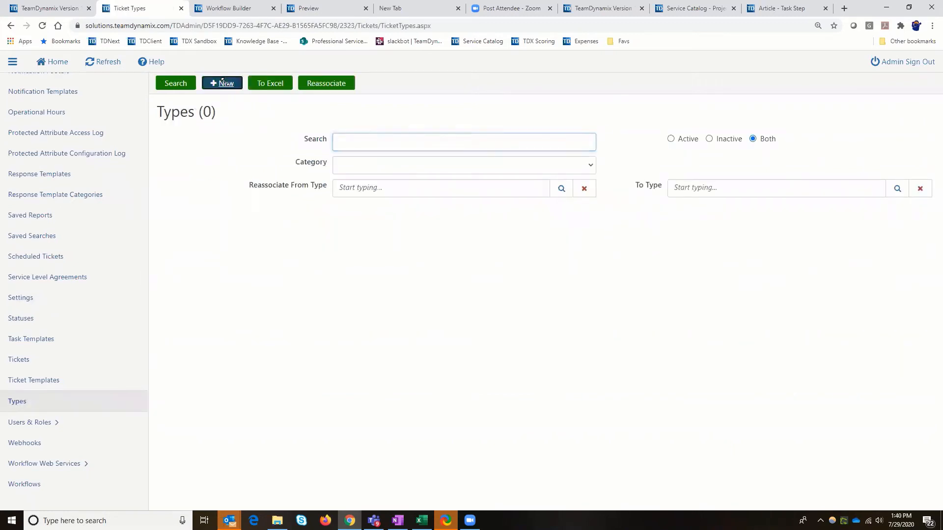
pyautogui.click(272, 218)
pyautogui.click(272, 242)
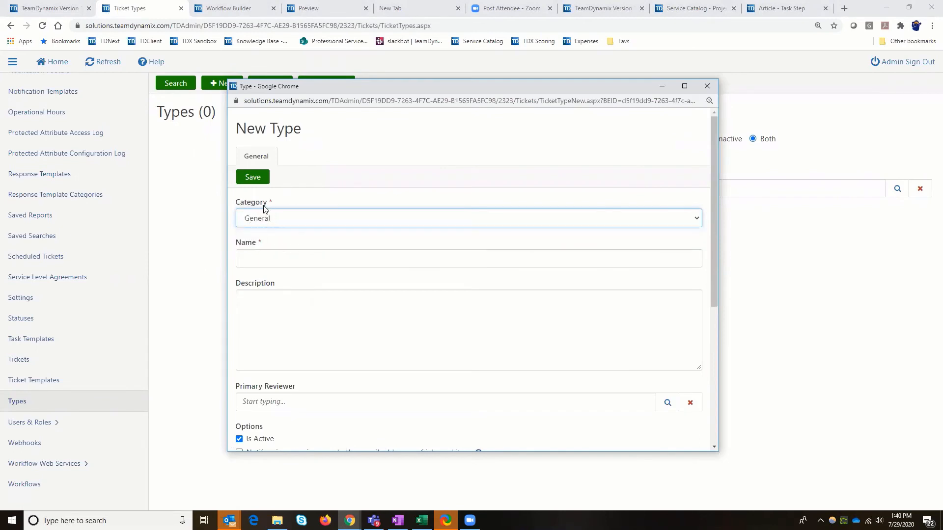
pyautogui.click(259, 263)
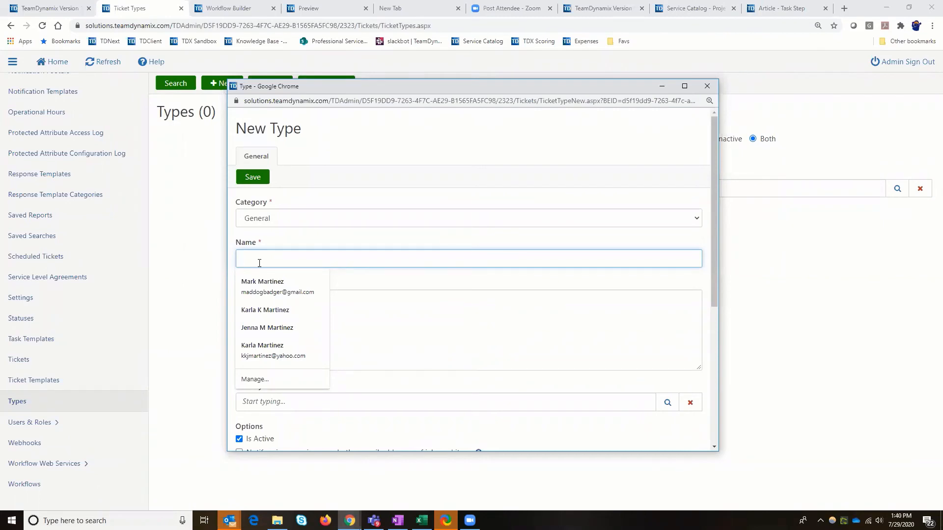
pyautogui.write('P')
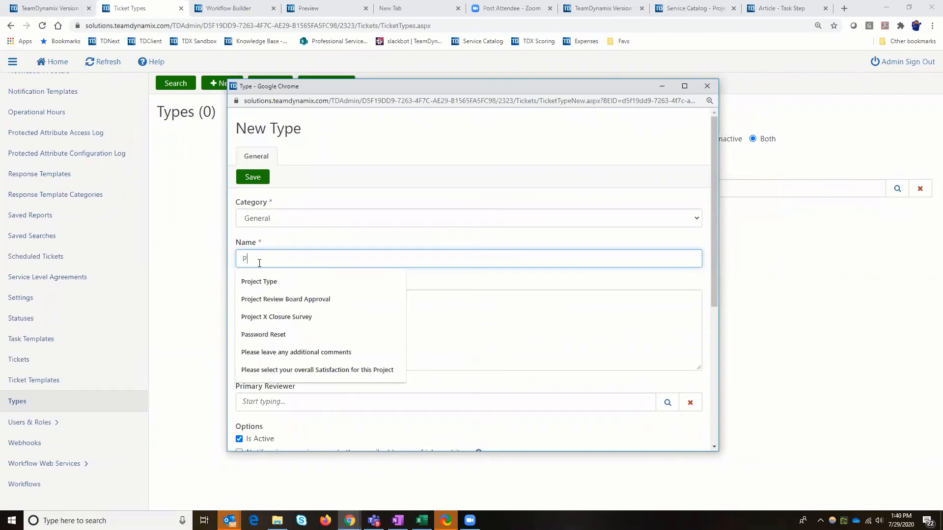
pyautogui.write('roject Id')
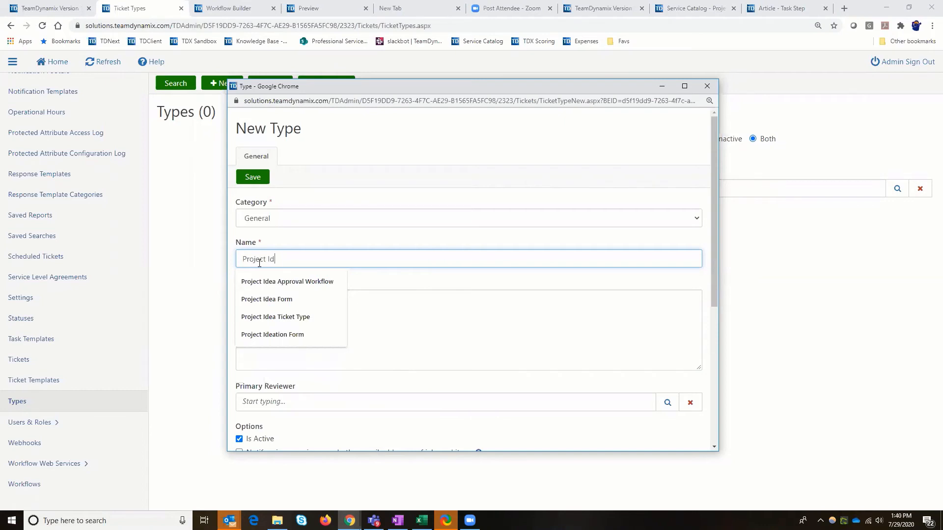
pyautogui.write('ea Tic')
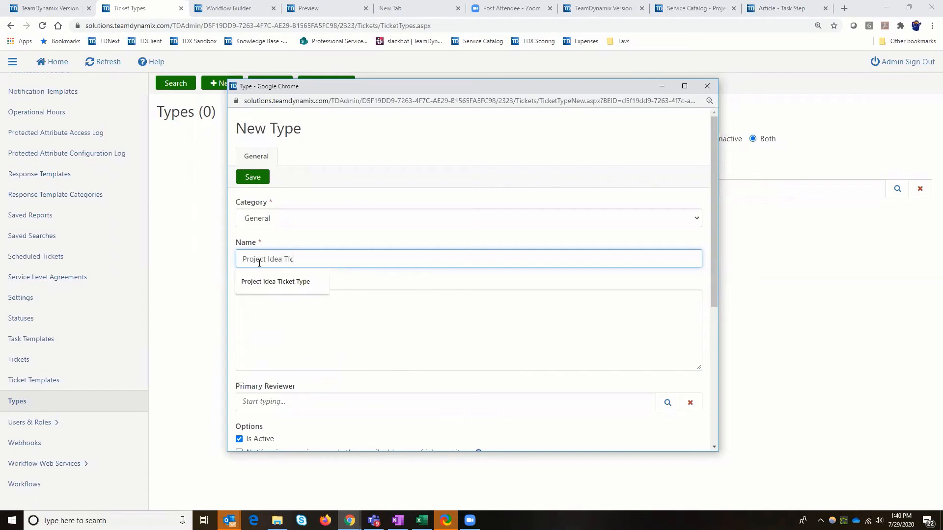
pyautogui.write('ket Type')
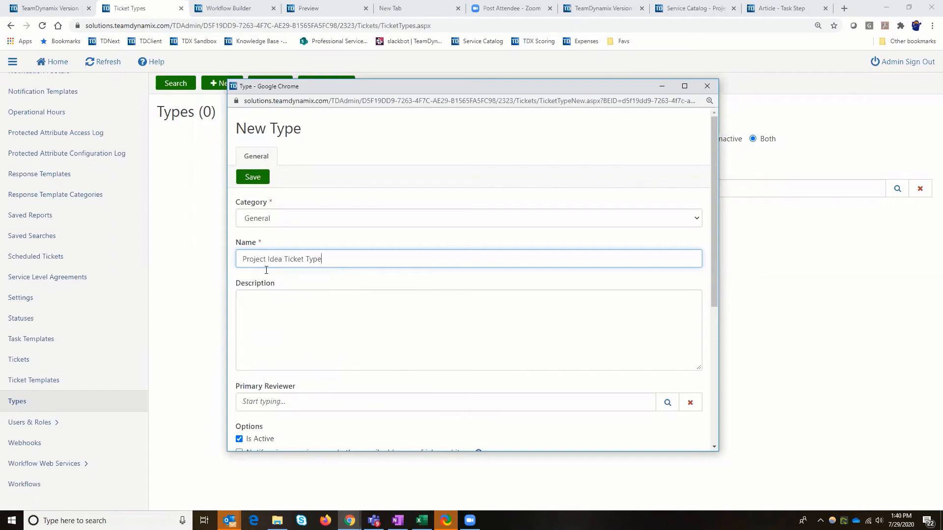
# Look up and assign a staff member as the new ticket type's primary reviewer, and save the type
pyautogui.scroll(-4, 319, 340)
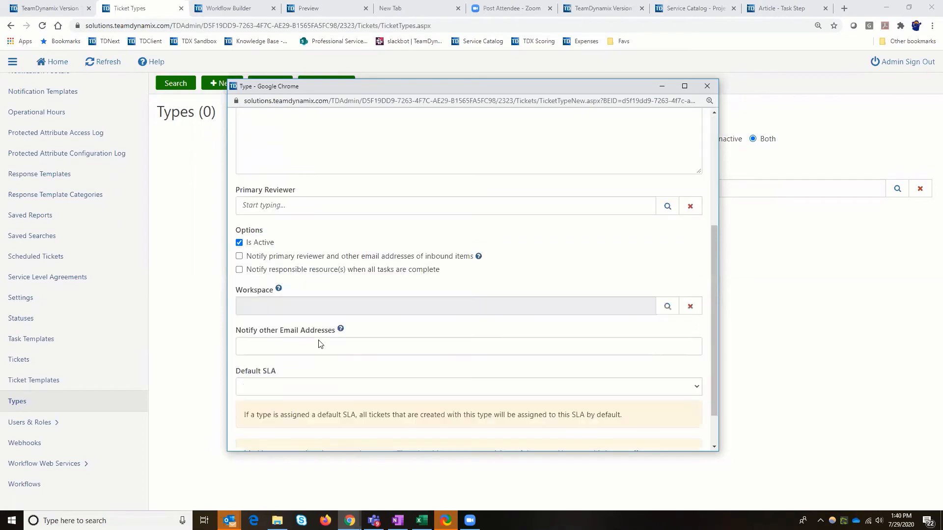
pyautogui.scroll(2, 290, 317)
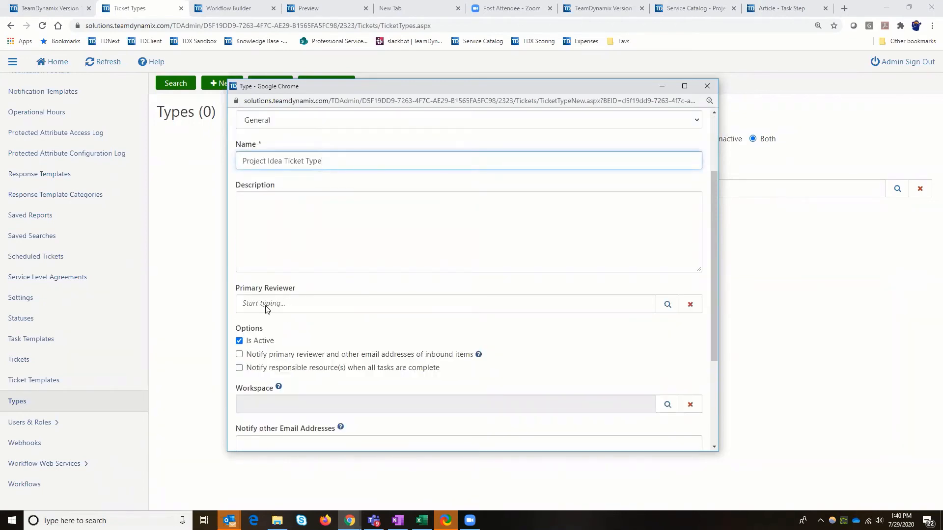
pyautogui.click(269, 307)
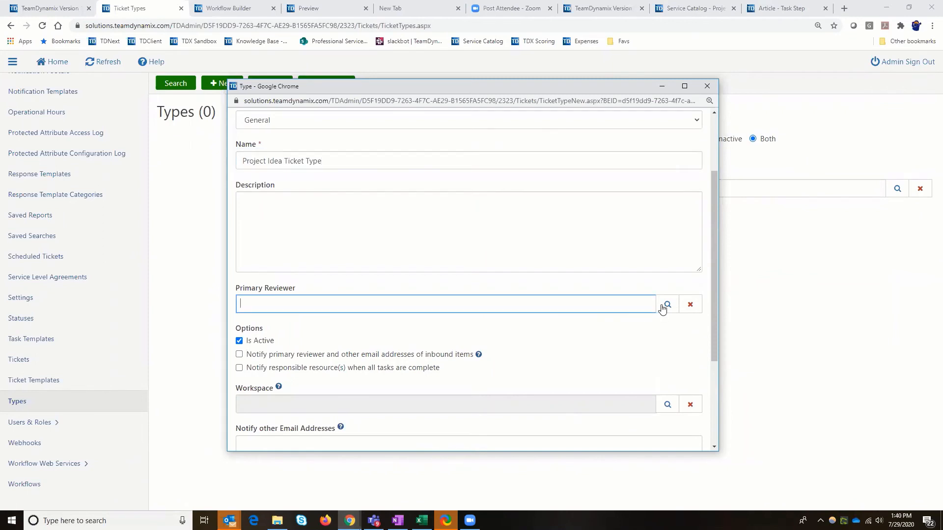
pyautogui.click(664, 306)
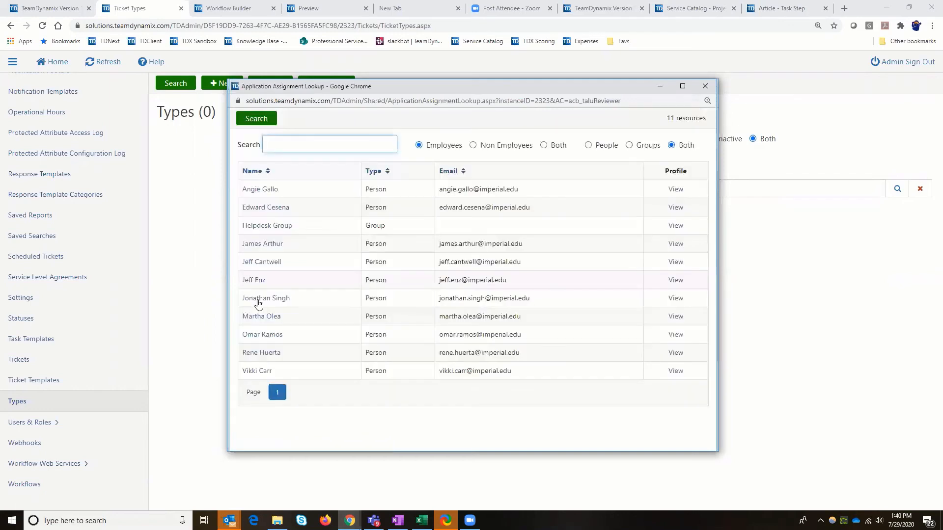
pyautogui.click(270, 264)
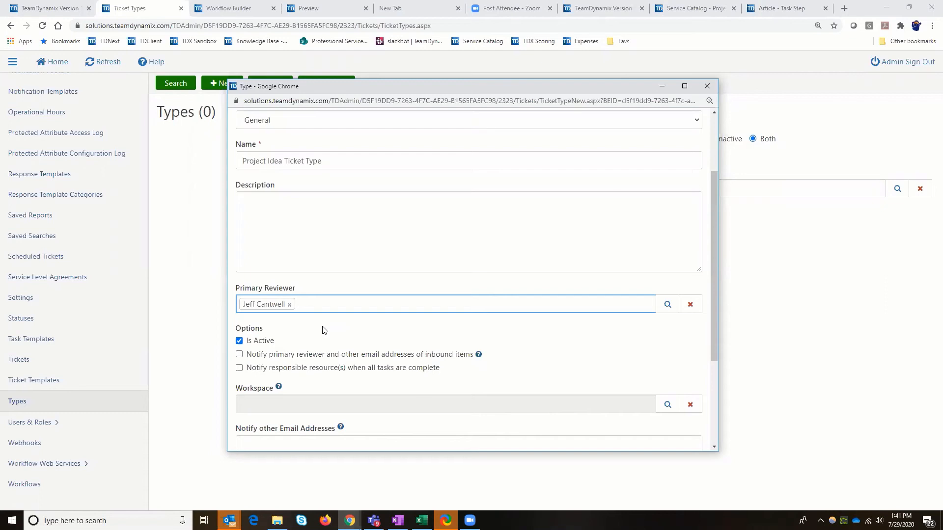
pyautogui.scroll(2, 324, 330)
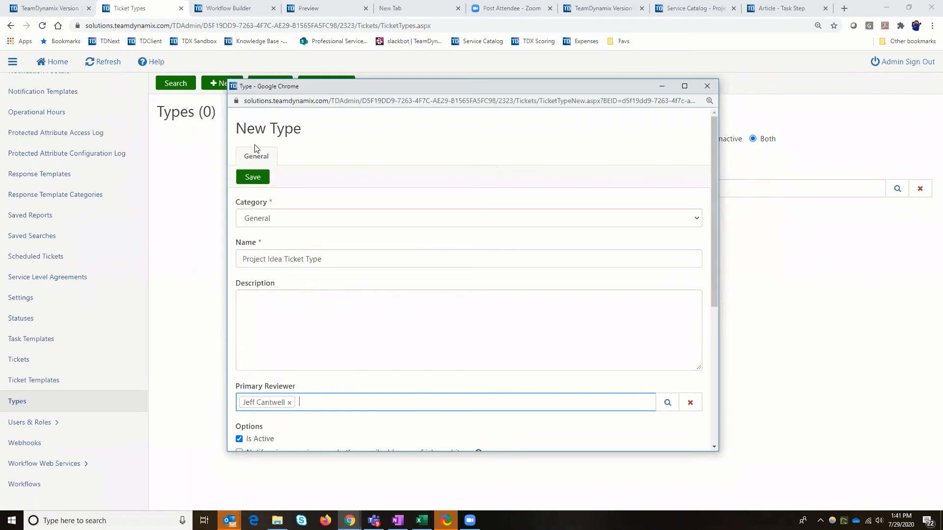
pyautogui.click(253, 178)
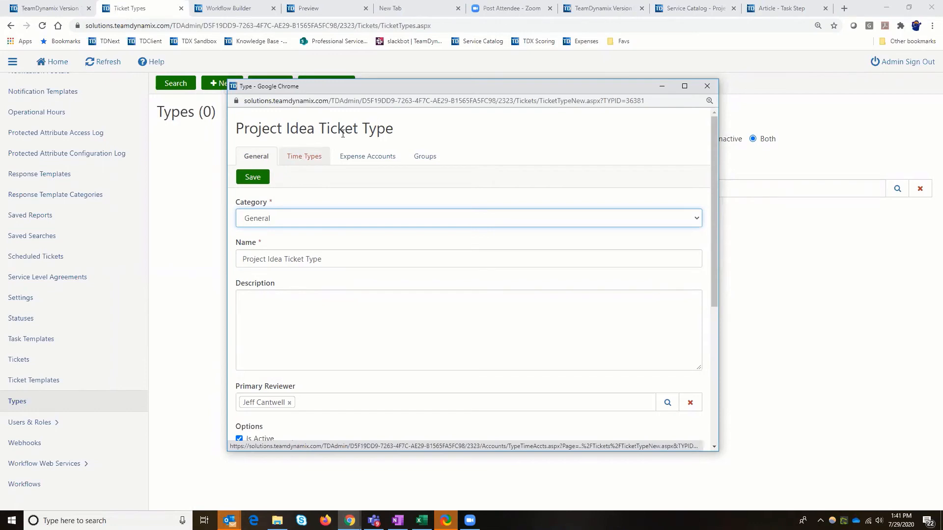
# Add the Ticket Time time type to the Project Idea Ticket Type, and list the application's ticket types
pyautogui.click(301, 158)
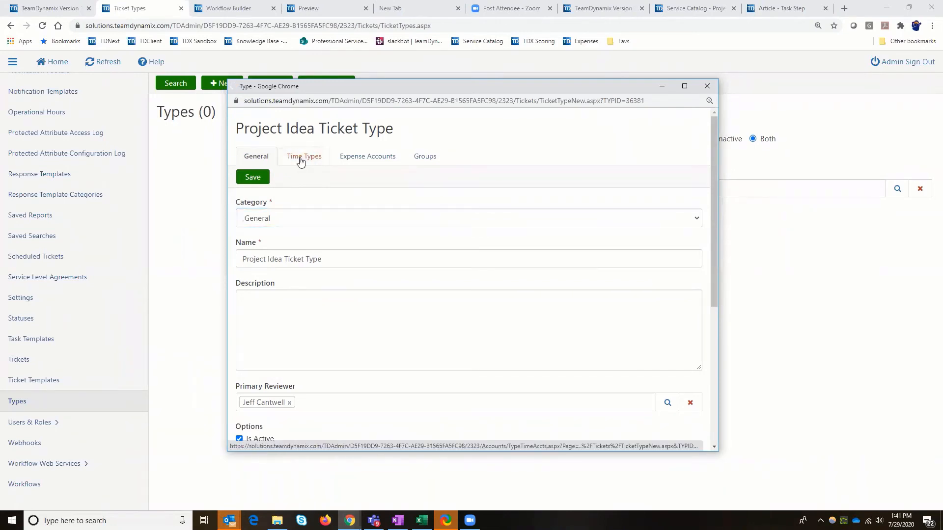
pyautogui.click(270, 228)
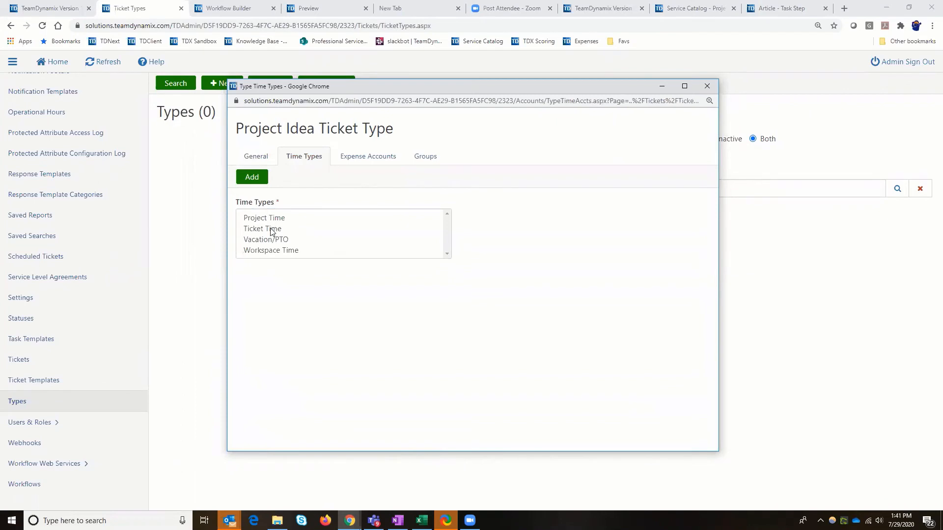
pyautogui.click(258, 182)
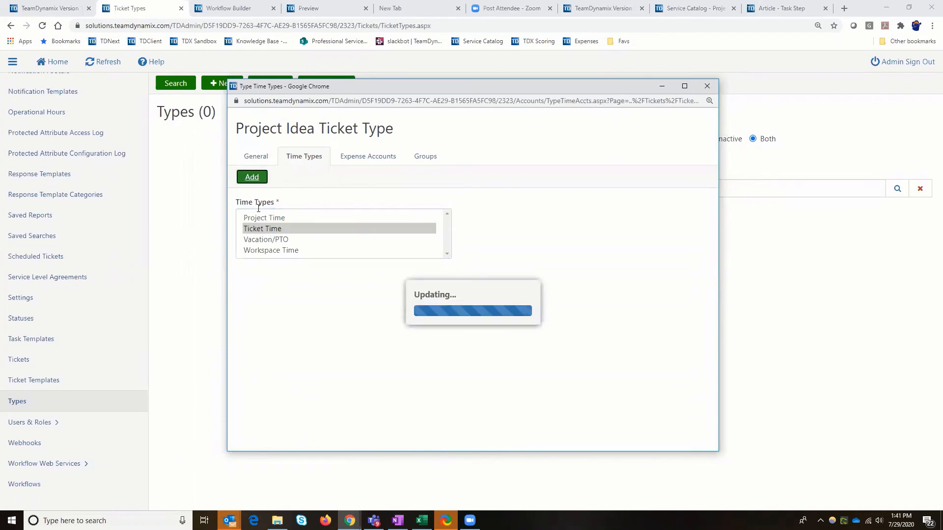
pyautogui.click(706, 86)
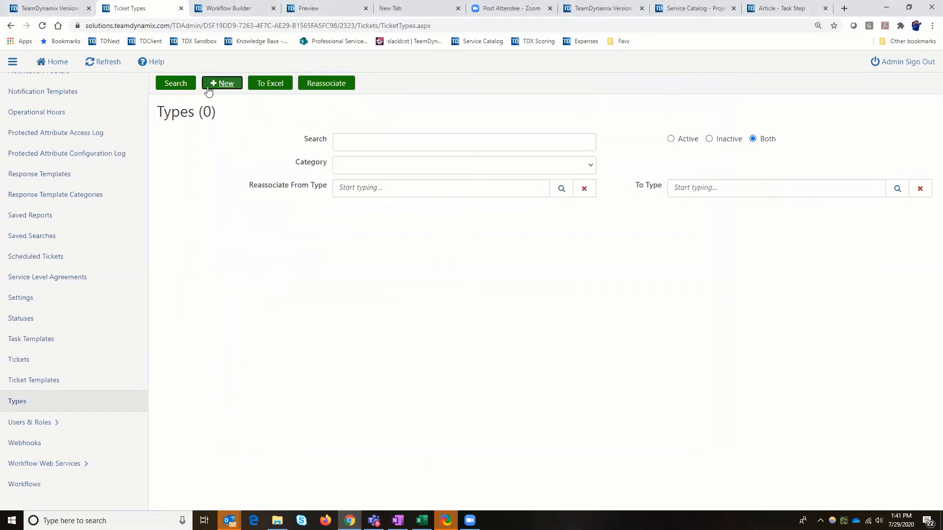
pyautogui.click(176, 83)
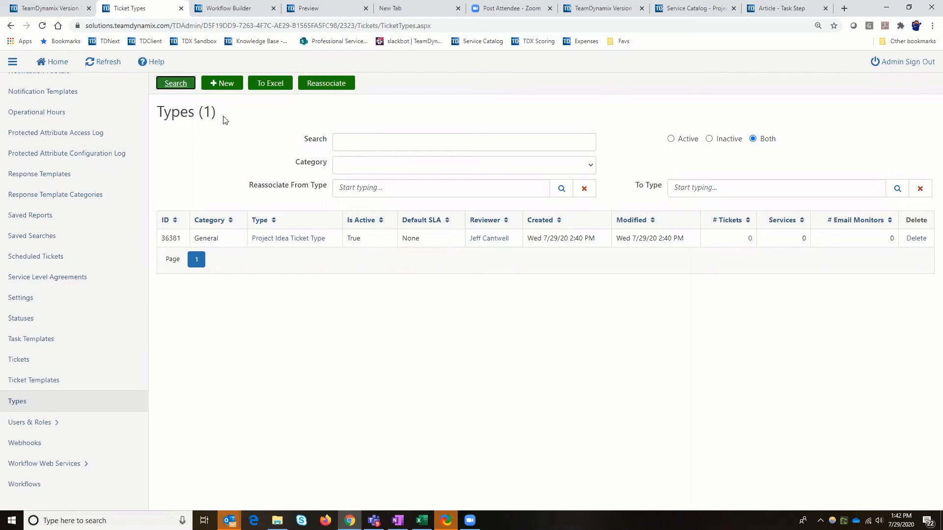
# Create a ticket type named "Password Reset" in the General category and save it
pyautogui.click(224, 84)
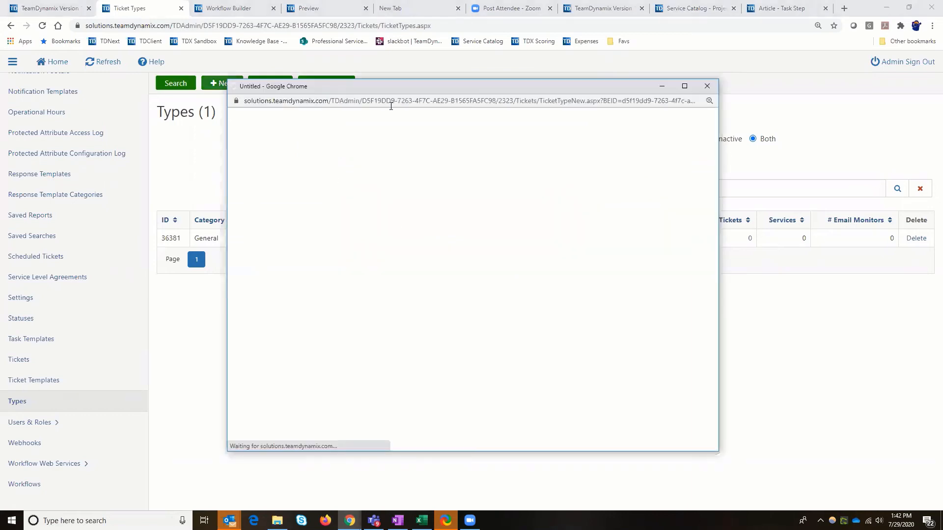
pyautogui.click(309, 222)
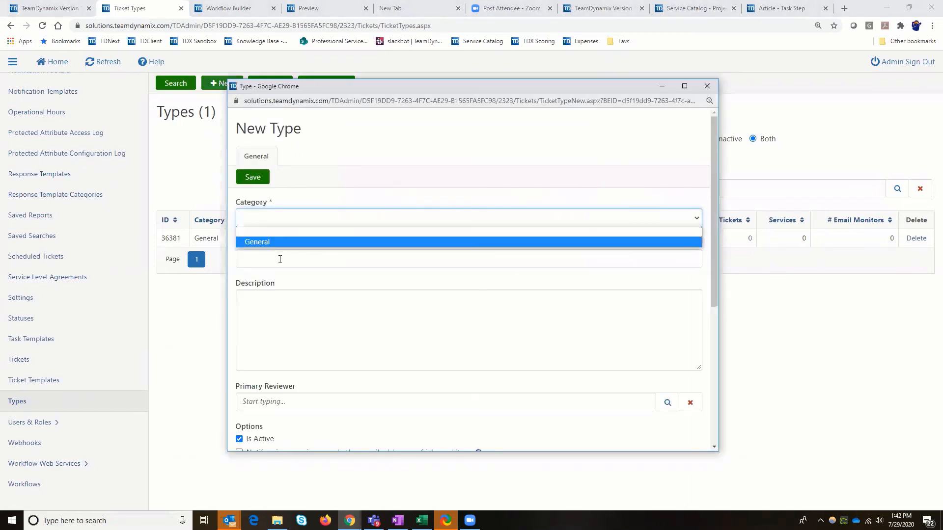
pyautogui.click(282, 240)
pyautogui.click(280, 259)
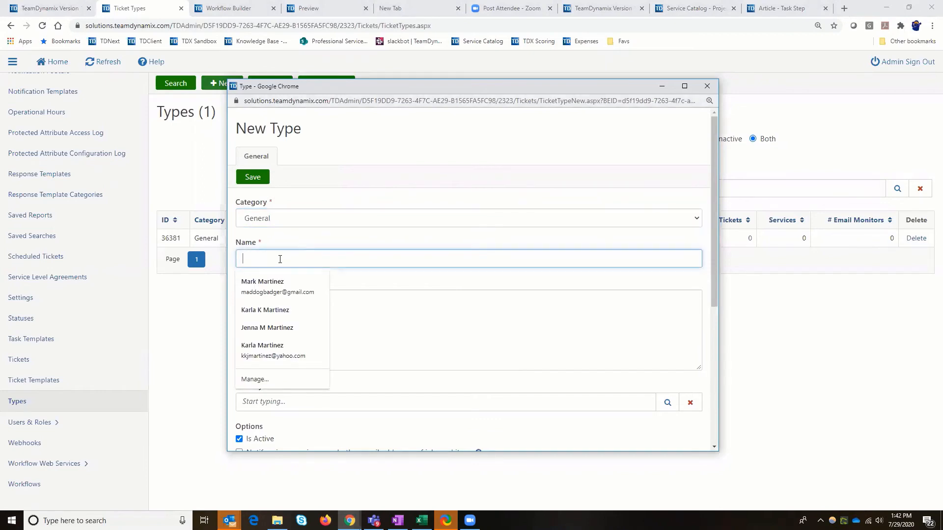
pyautogui.write('Password')
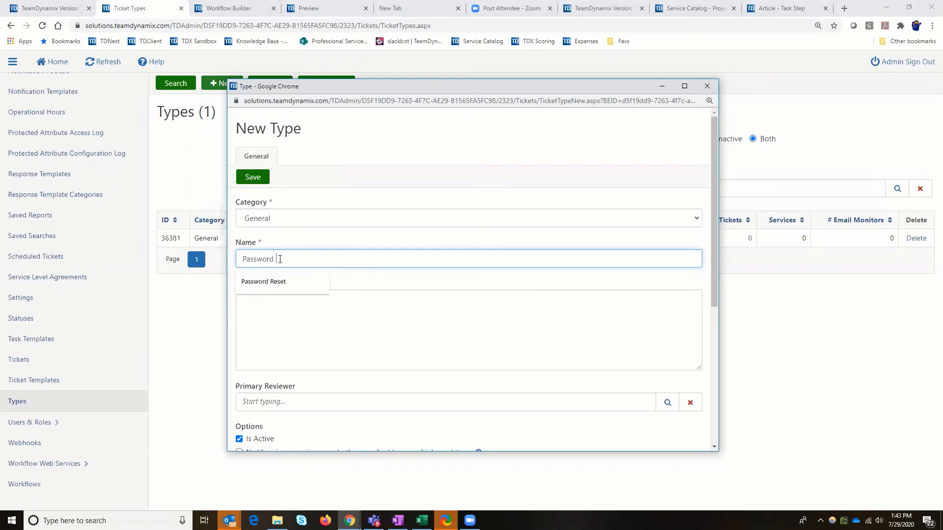
pyautogui.click(275, 281)
pyautogui.scroll(-5, 277, 346)
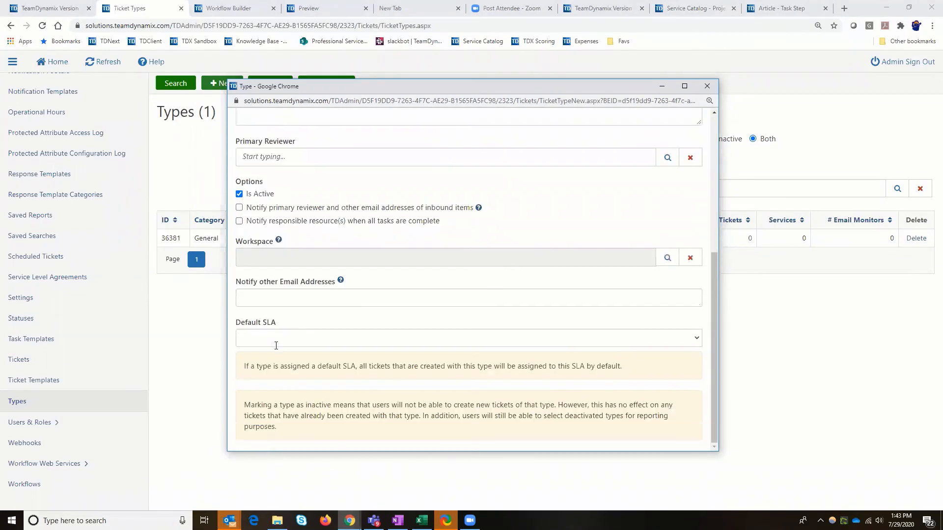
pyautogui.scroll(5, 265, 344)
pyautogui.scroll(-4, 252, 270)
pyautogui.scroll(5, 252, 236)
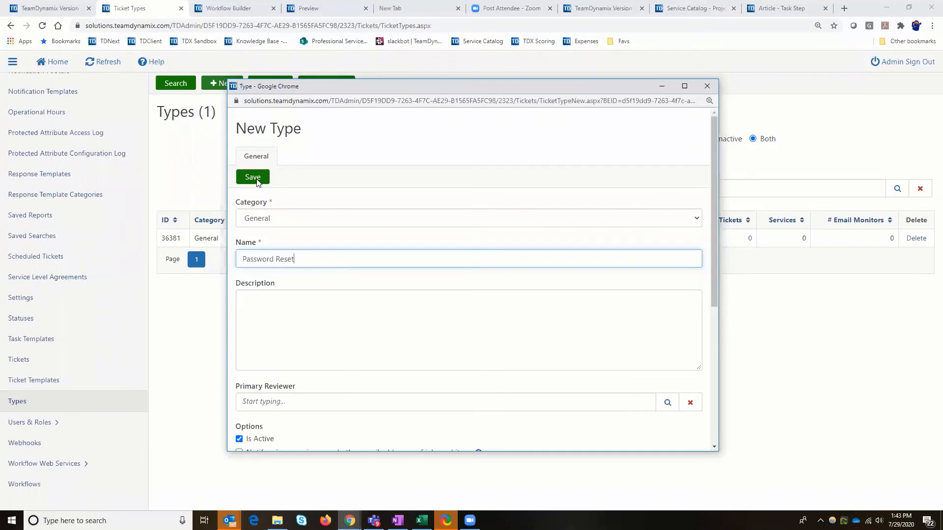
pyautogui.click(256, 180)
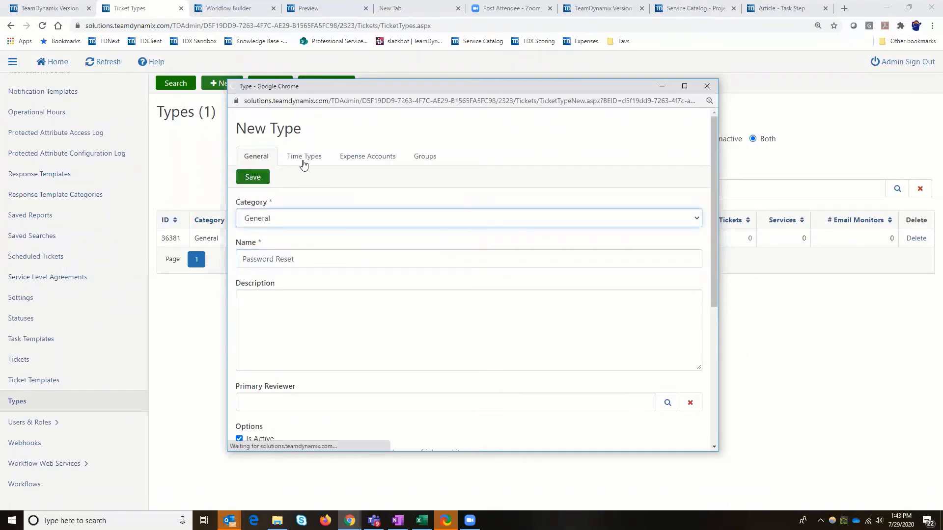
# Add the Ticket Time time type to the Password Reset ticket type, and reload the list of types
pyautogui.click(303, 162)
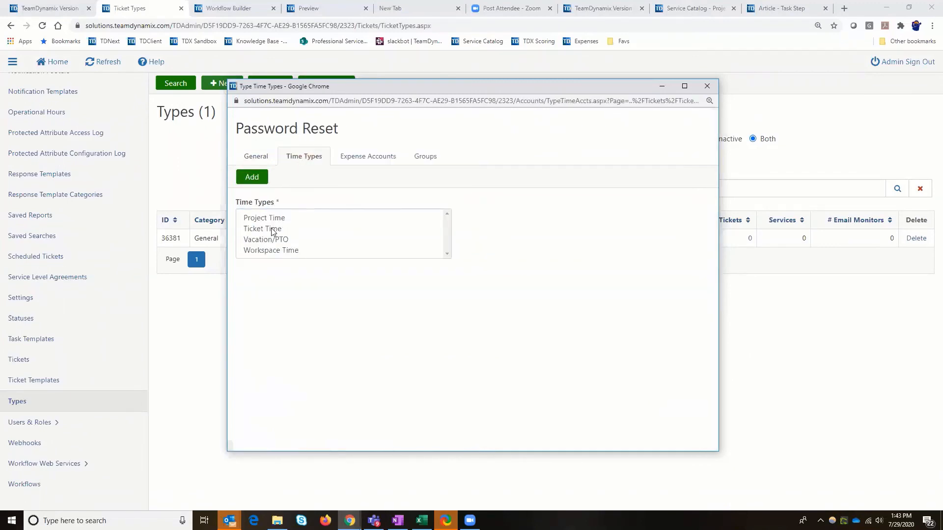
pyautogui.click(271, 227)
pyautogui.click(251, 177)
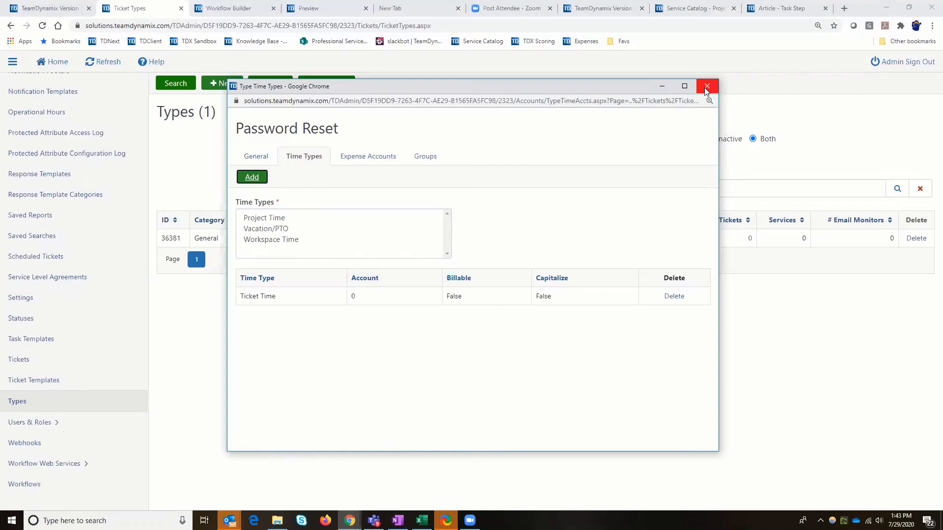
pyautogui.click(706, 87)
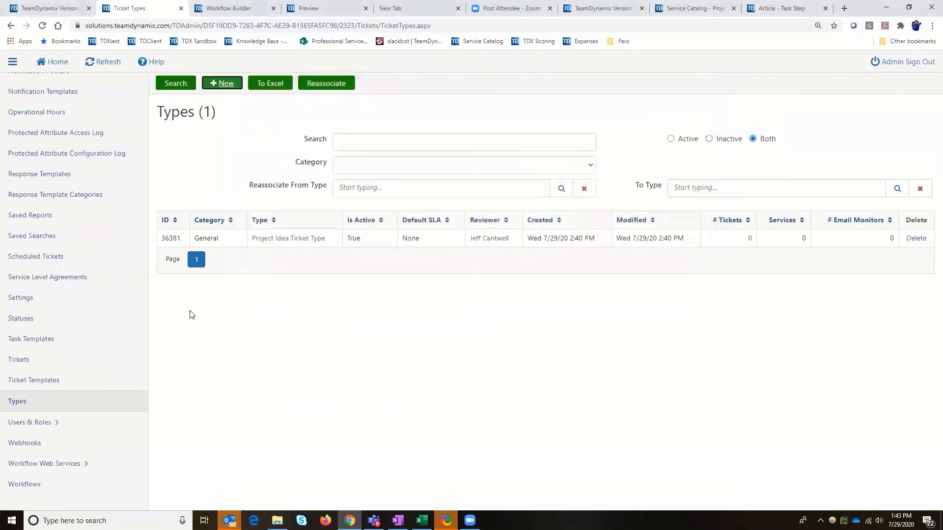
pyautogui.click(176, 85)
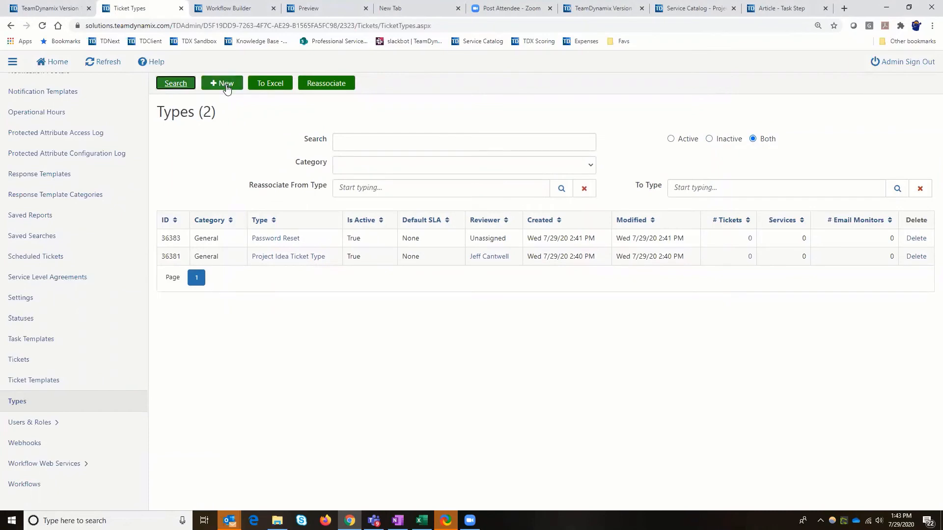
# Create a ticket type named "Account Activation (Example)" in the General category and save it
pyautogui.click(227, 86)
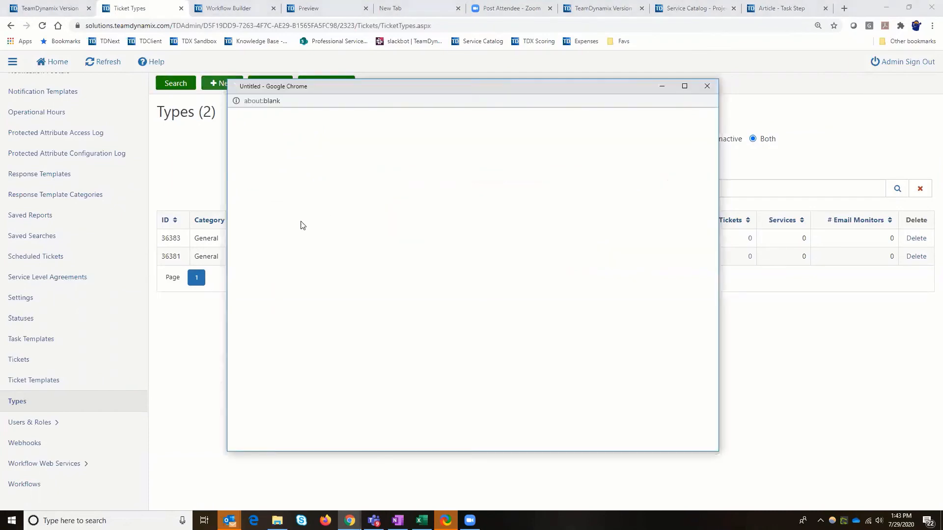
pyautogui.click(297, 221)
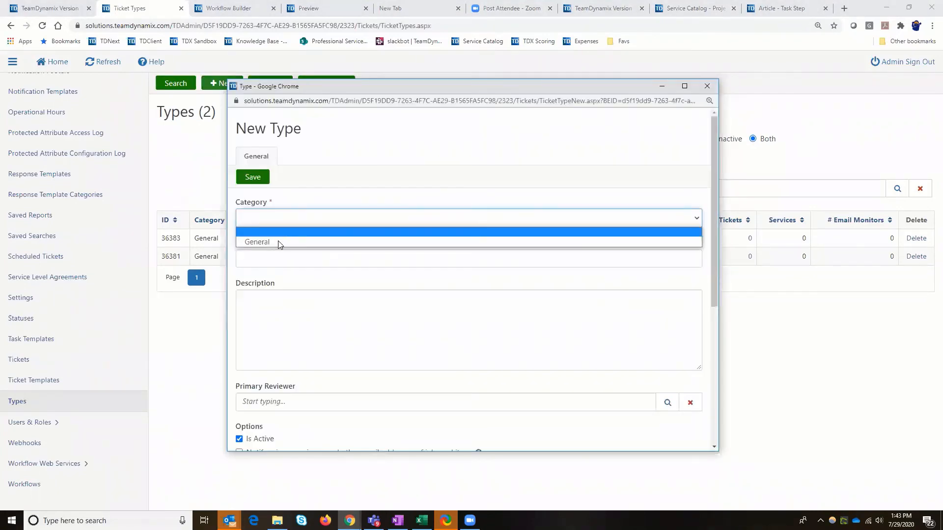
pyautogui.click(278, 240)
pyautogui.click(268, 260)
pyautogui.write('Account A')
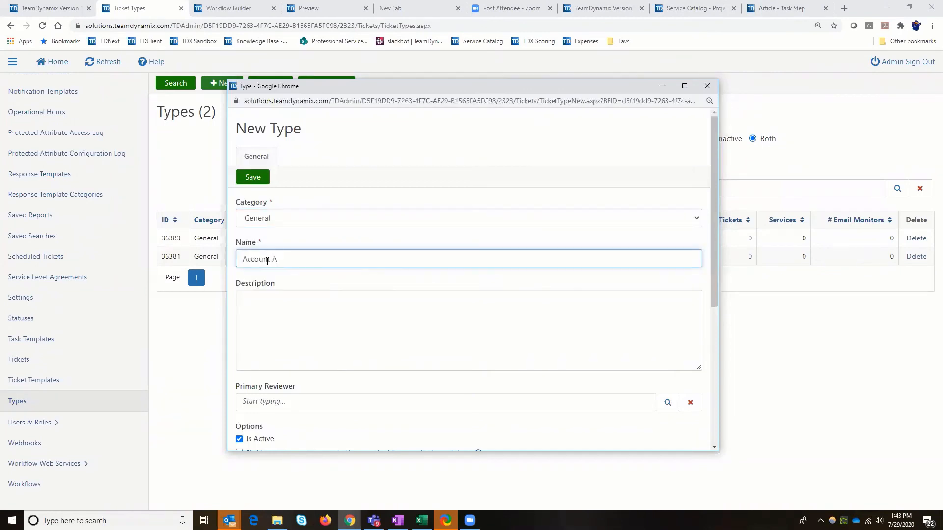
pyautogui.write('ctivation (Example')
pyautogui.click(253, 179)
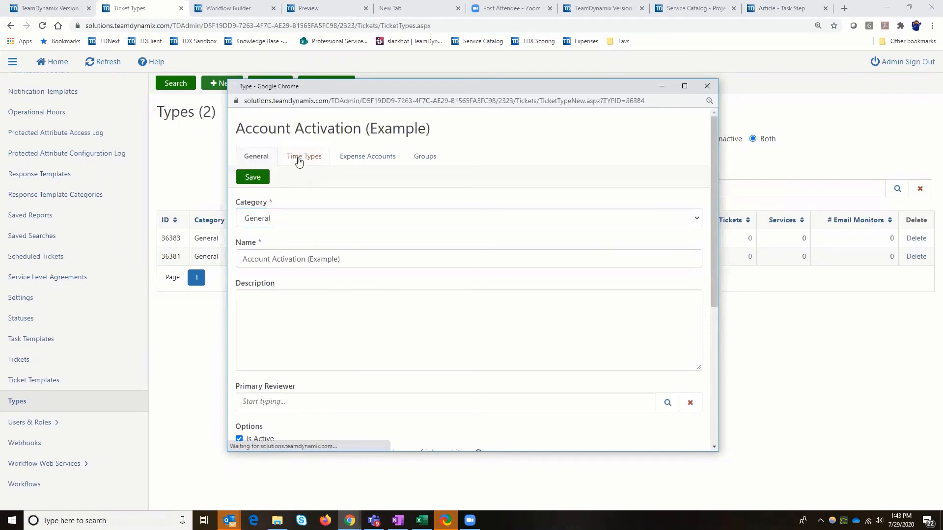
# Add the Ticket Time time type to the Account Activation (Example) ticket type and close its window
pyautogui.click(298, 157)
pyautogui.click(270, 229)
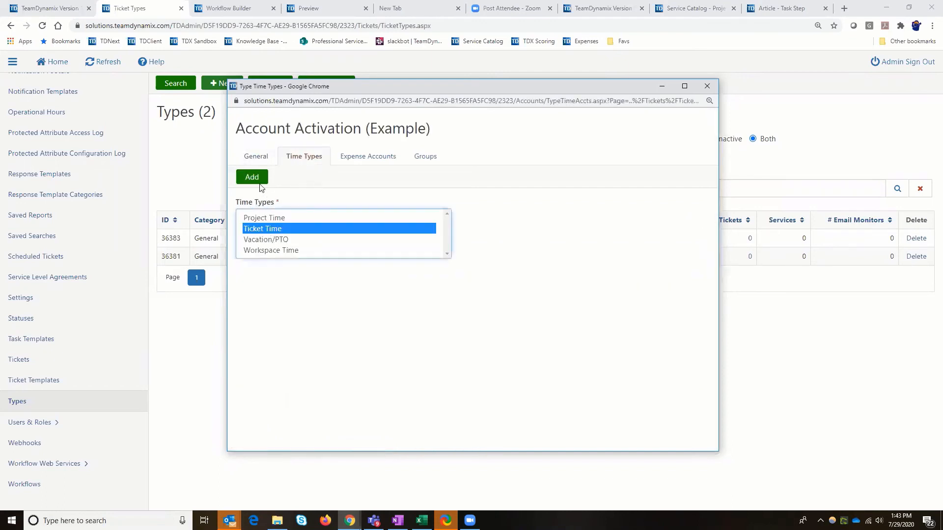
pyautogui.click(253, 178)
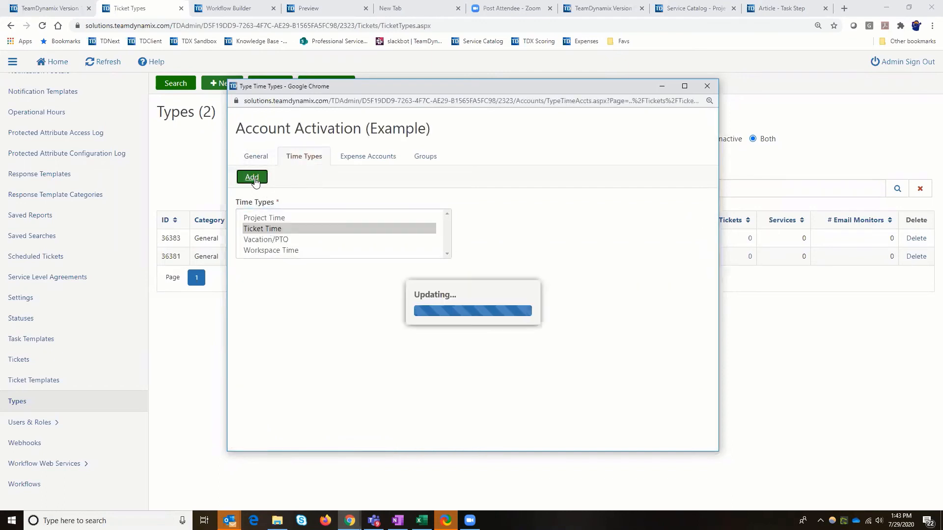
pyautogui.click(707, 85)
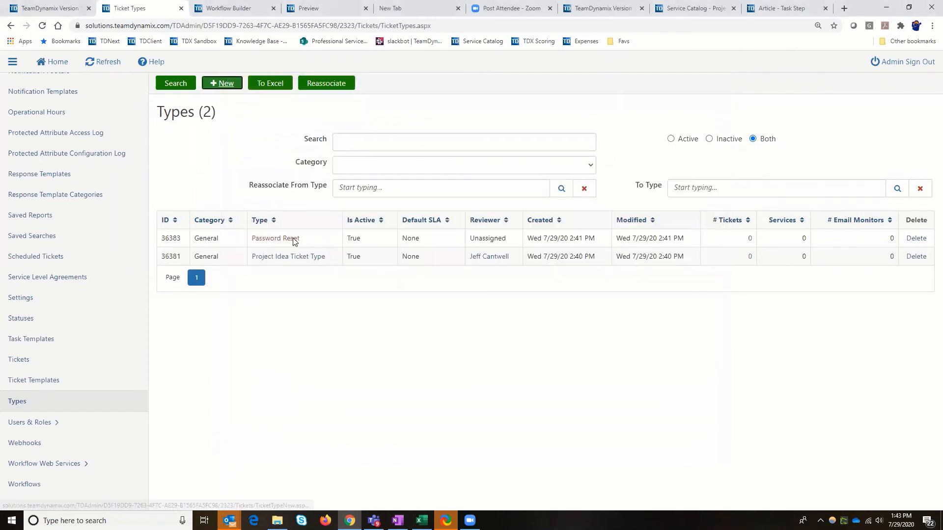
# Rename the Password Reset ticket type to "Password Reset (Example)", save it, and reload the list of types
pyautogui.click(294, 240)
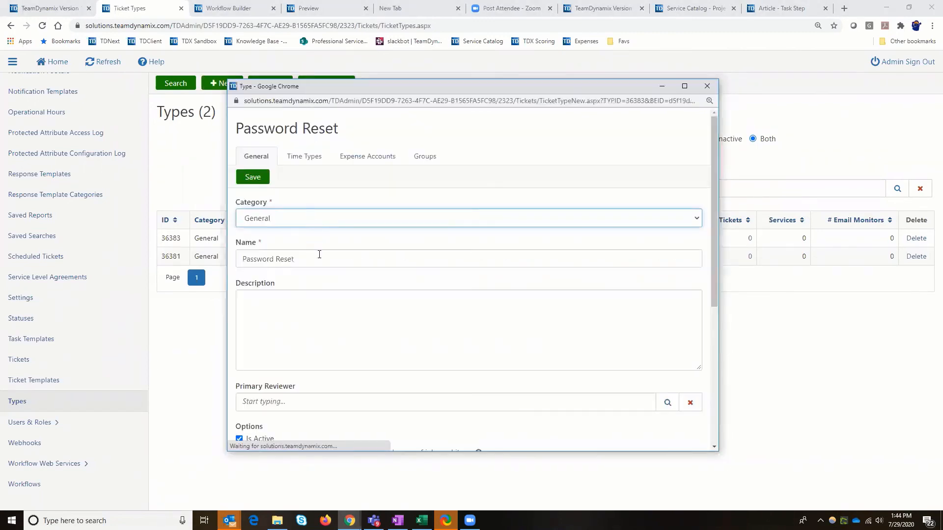
pyautogui.click(322, 256)
pyautogui.write('(')
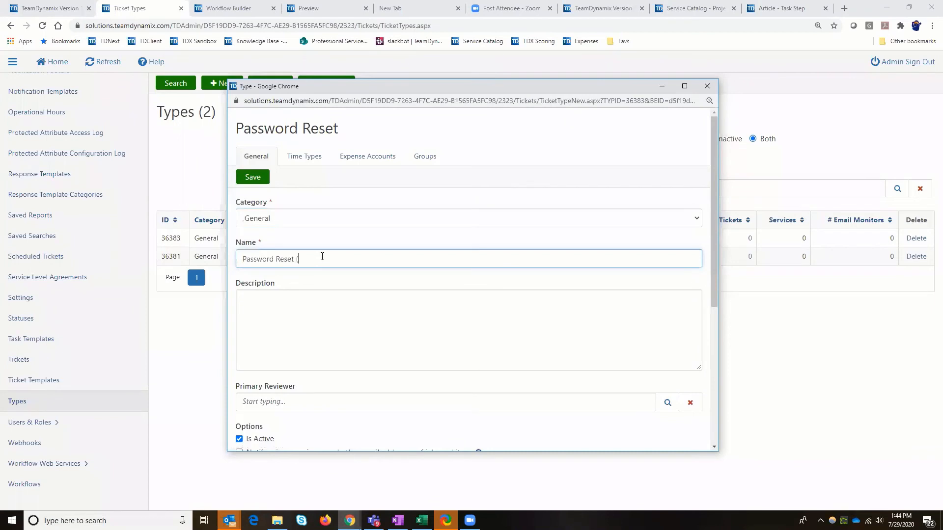
pyautogui.write('Example)')
pyautogui.press('Return')
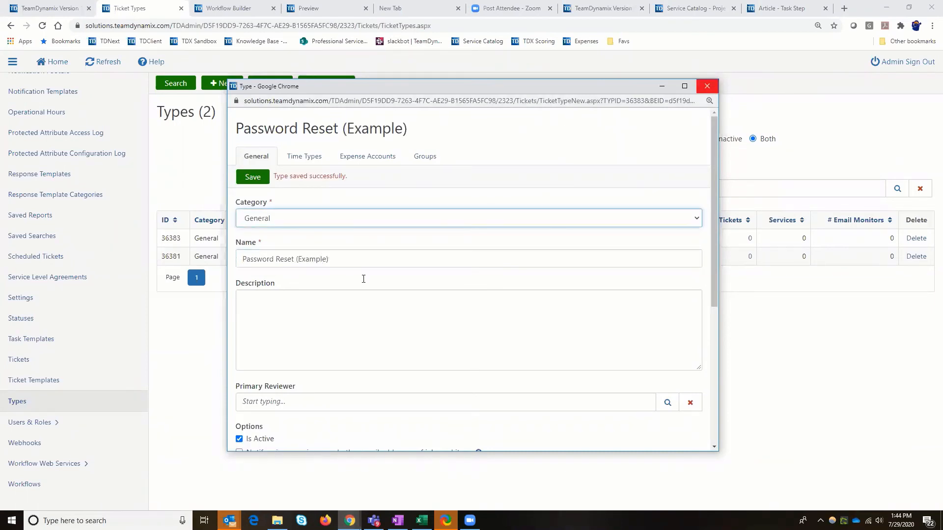
pyautogui.hotkey('ctrl', 'w')
pyautogui.click(175, 84)
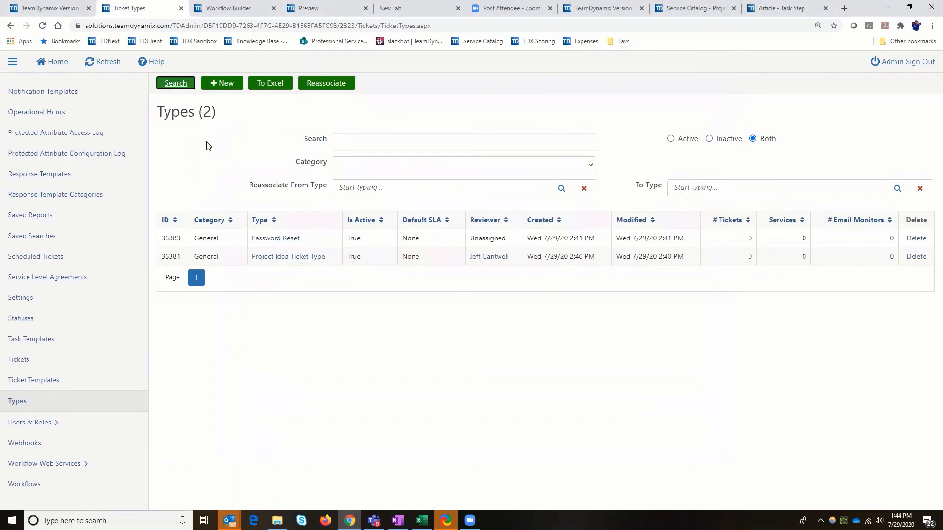
# Create a ticket type named "Software Upgrade" in the General category and save it
pyautogui.click(228, 84)
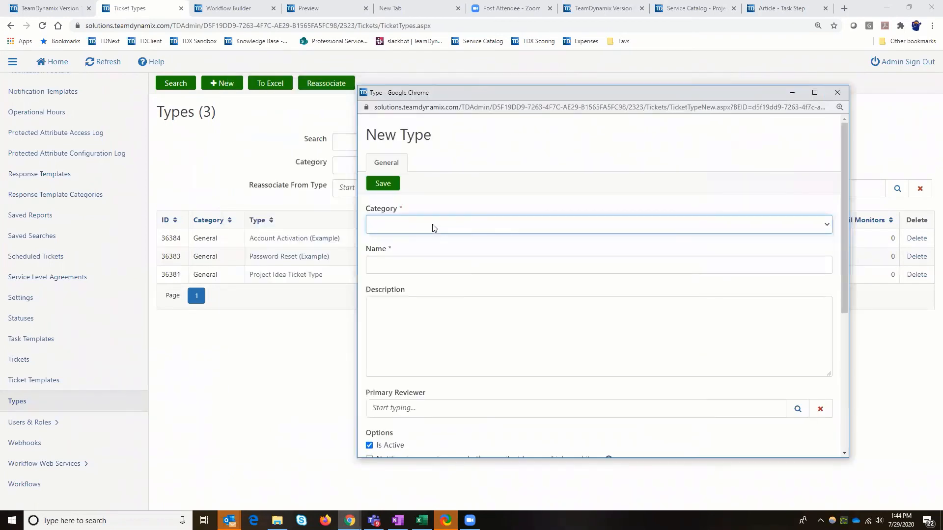
pyautogui.click(433, 225)
pyautogui.click(426, 249)
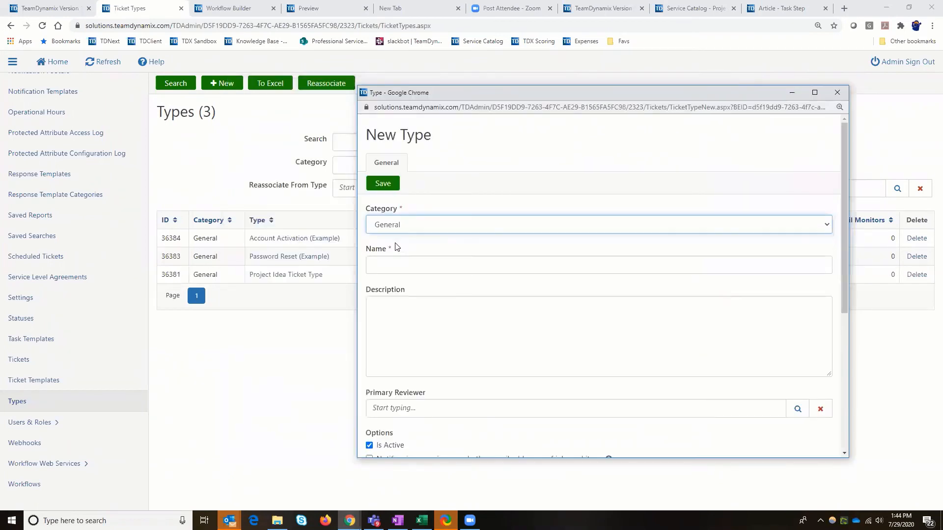
pyautogui.click(387, 269)
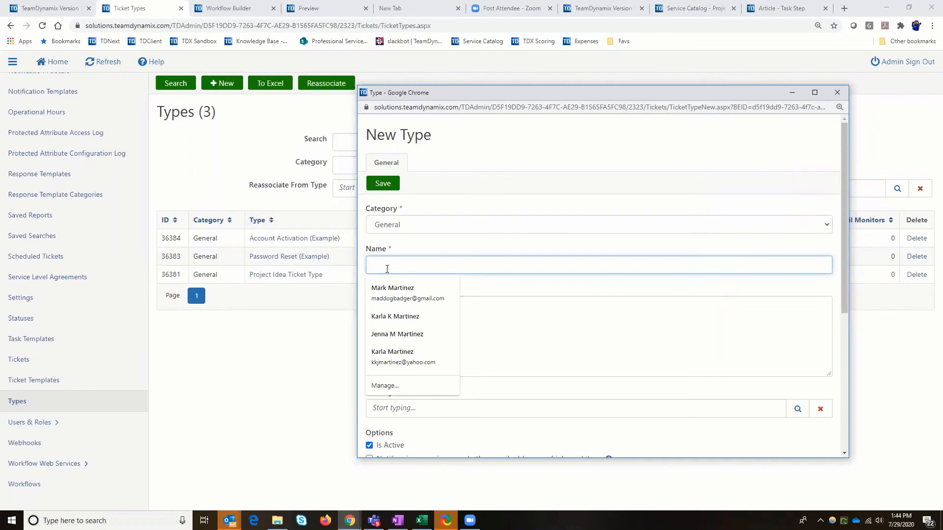
pyautogui.write('Software ')
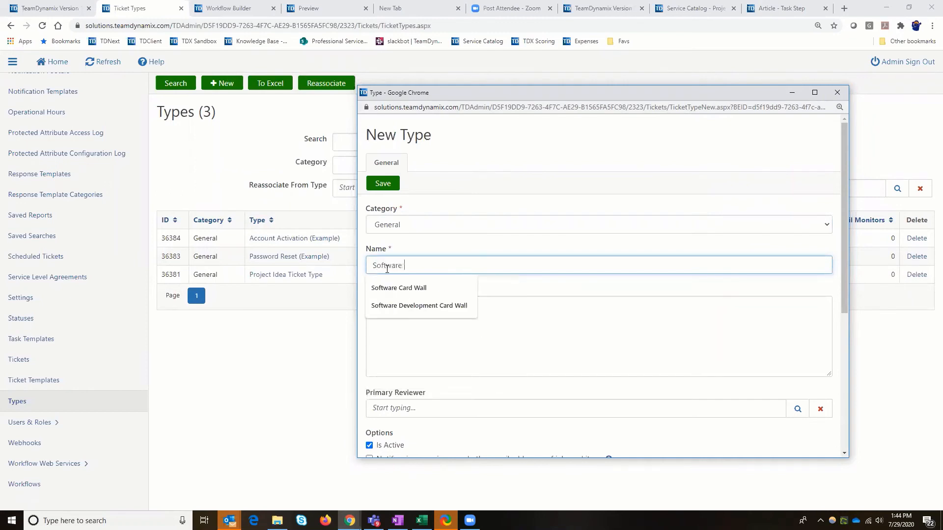
pyautogui.write('Upgrade')
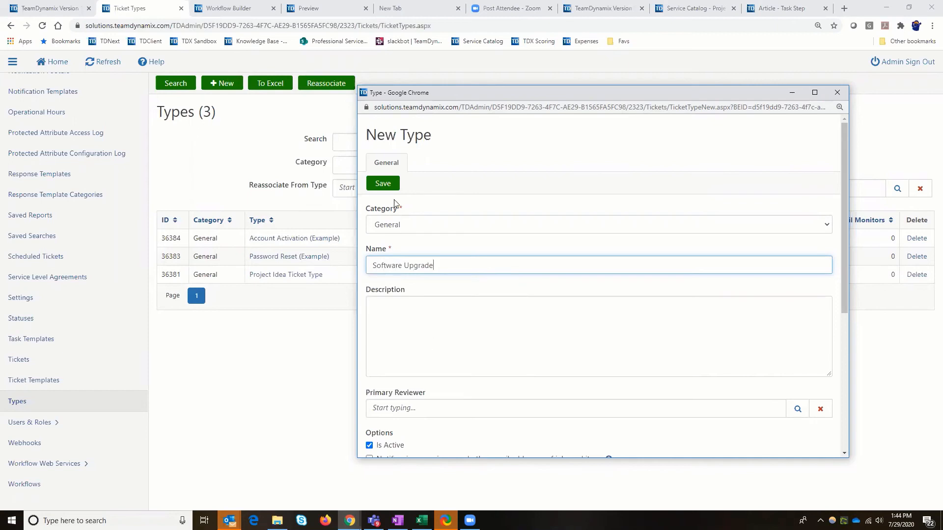
pyautogui.click(392, 184)
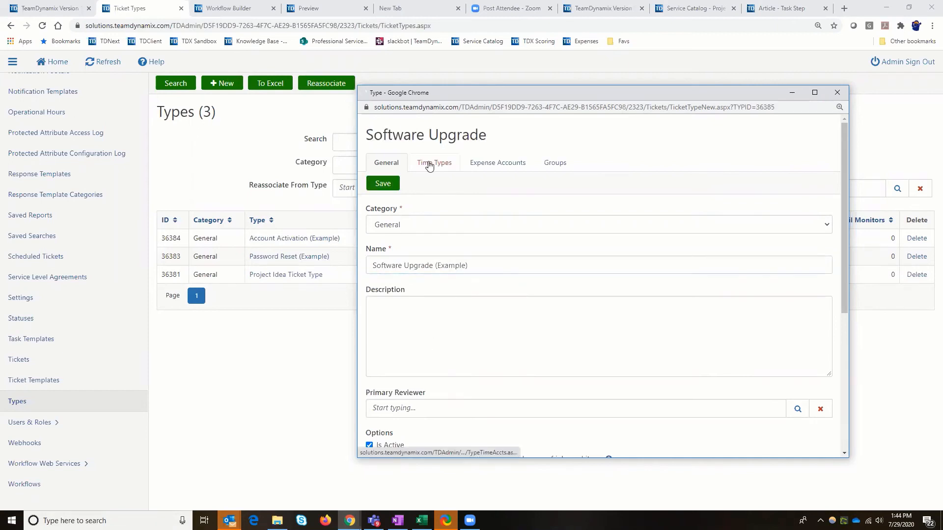
# Add the Ticket Time time type to the Software Upgrade ticket type, and refresh the list of types
pyautogui.click(432, 163)
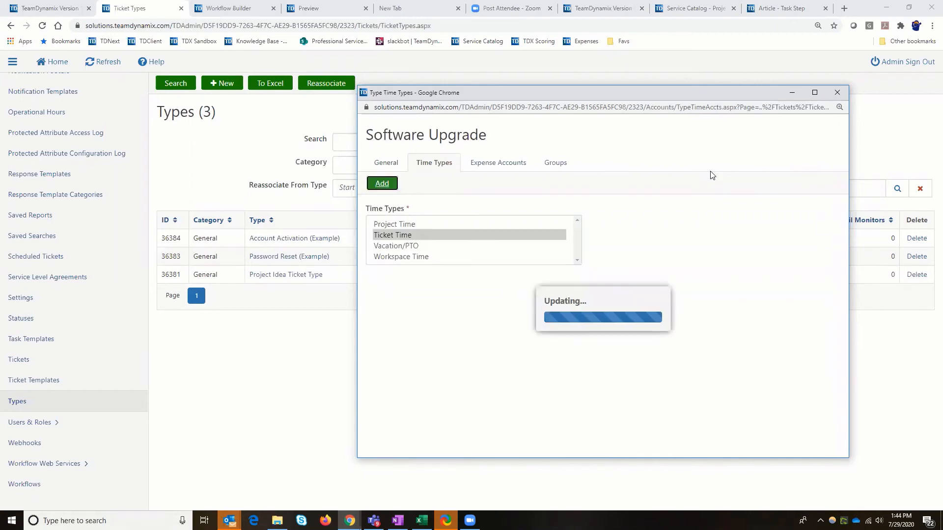
pyautogui.click(838, 93)
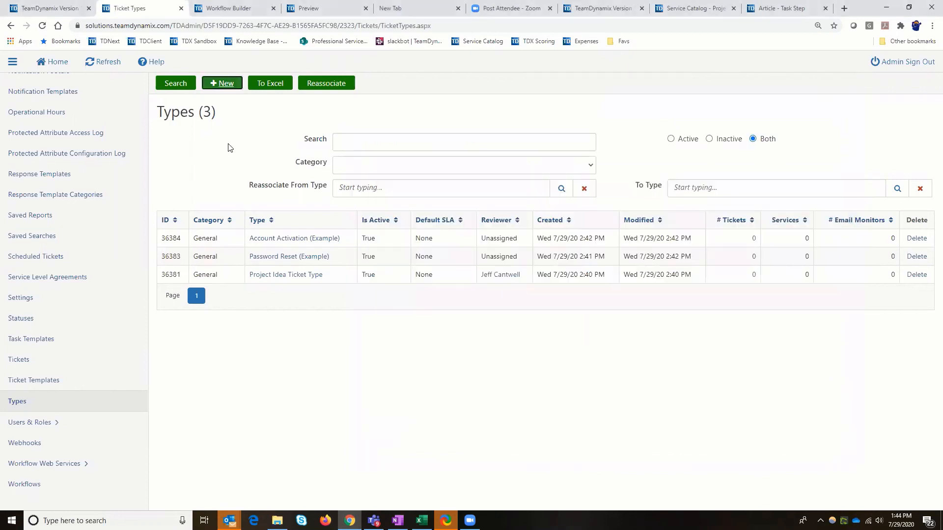
pyautogui.click(108, 63)
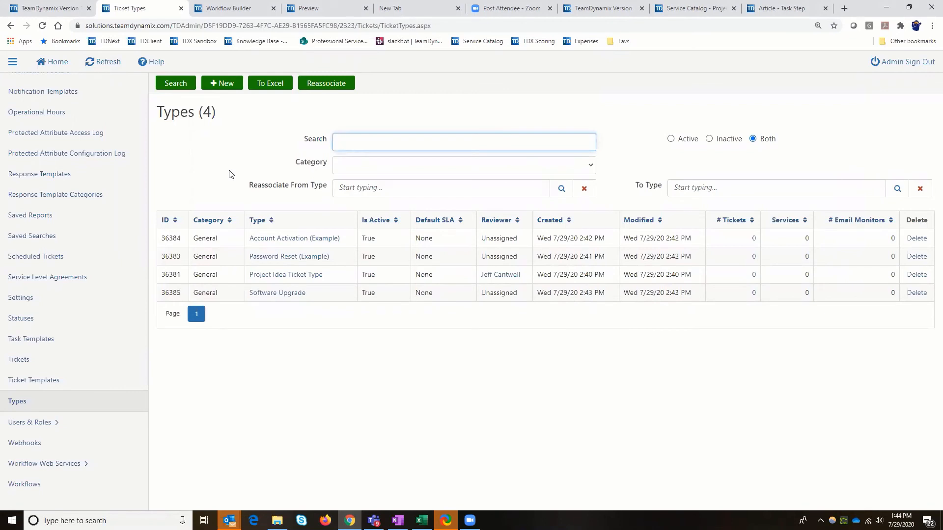
# Leave the Tickets application, open the Services list in the Client Portal application's service catalog, and start a new service
pyautogui.scroll(2, 112, 237)
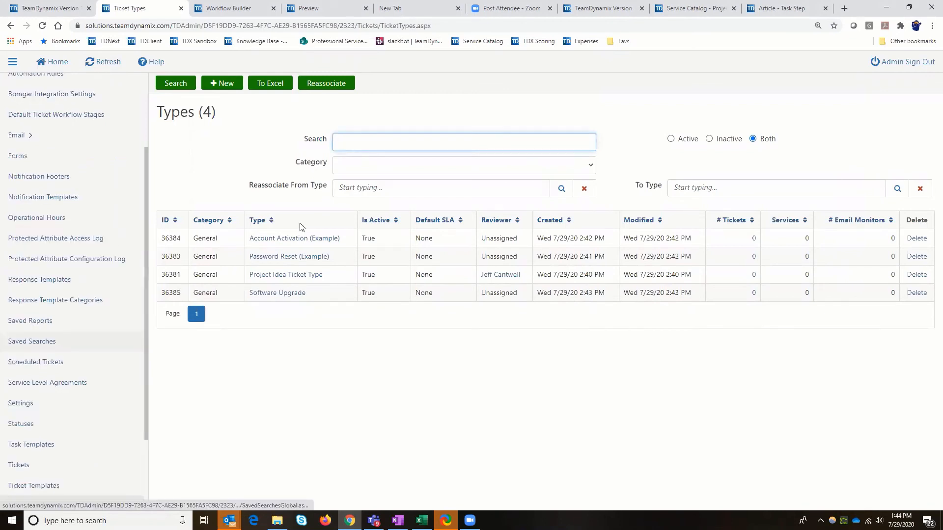
pyautogui.scroll(2, 112, 230)
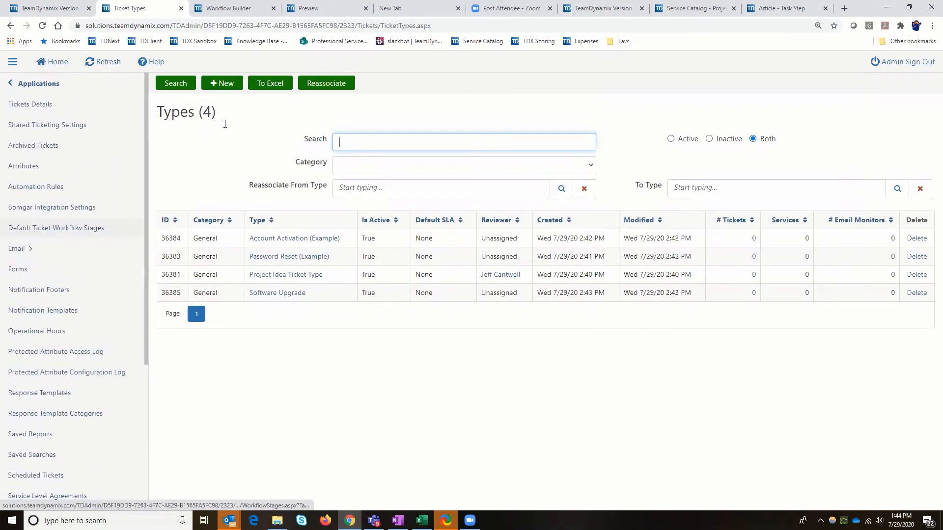
pyautogui.click(33, 87)
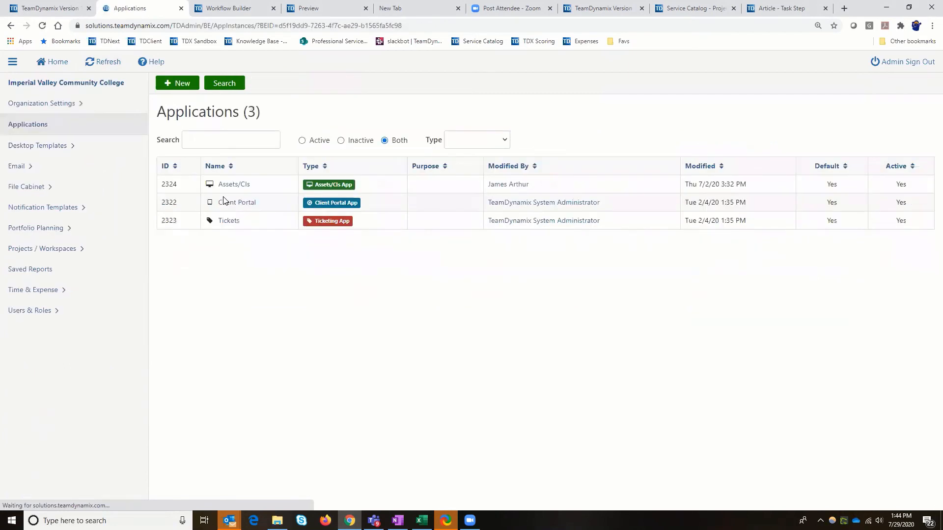
pyautogui.click(35, 188)
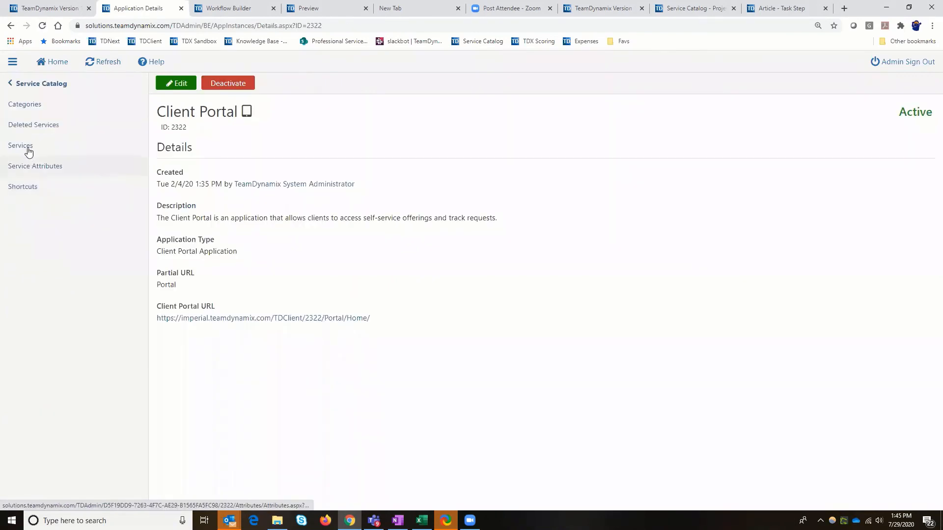
pyautogui.click(28, 150)
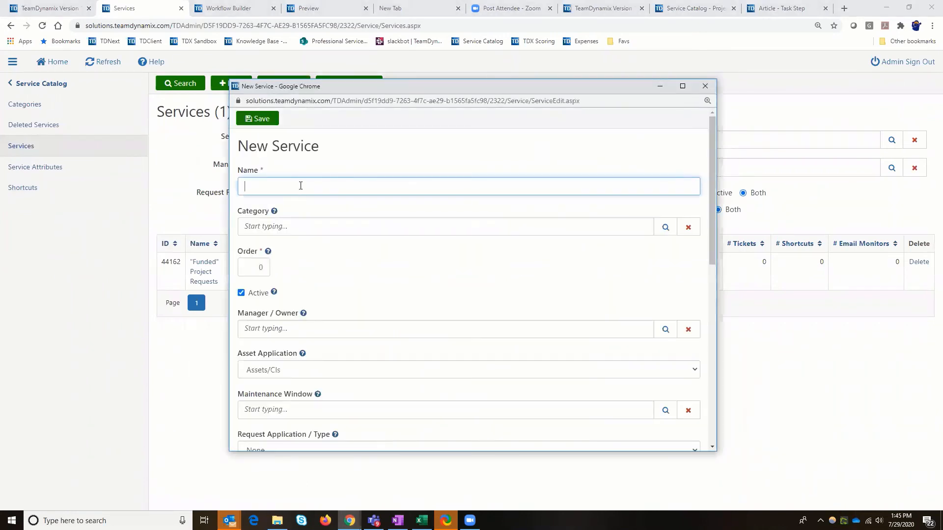
# Name the new service "Project Idea Service Request" and assign it to the Project Management category
pyautogui.write('Project Idea Service Request')
pyautogui.click(293, 229)
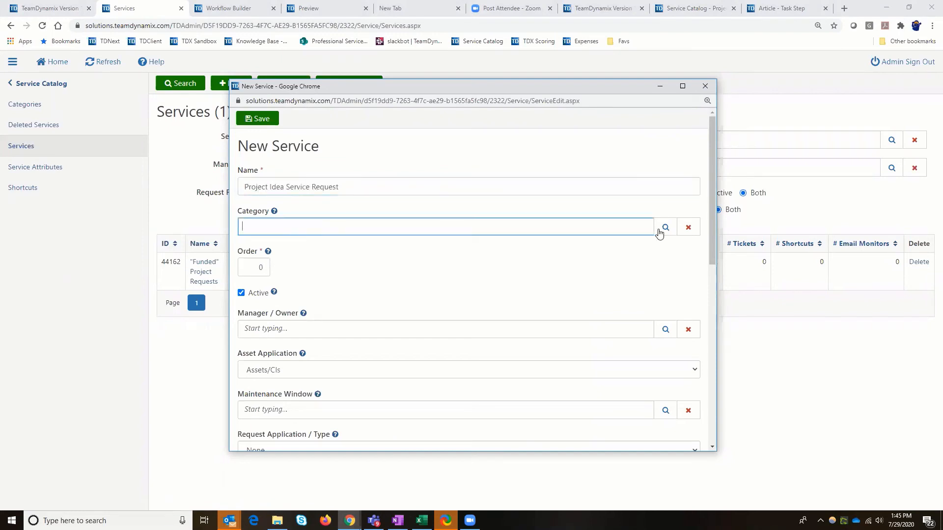
pyautogui.click(660, 231)
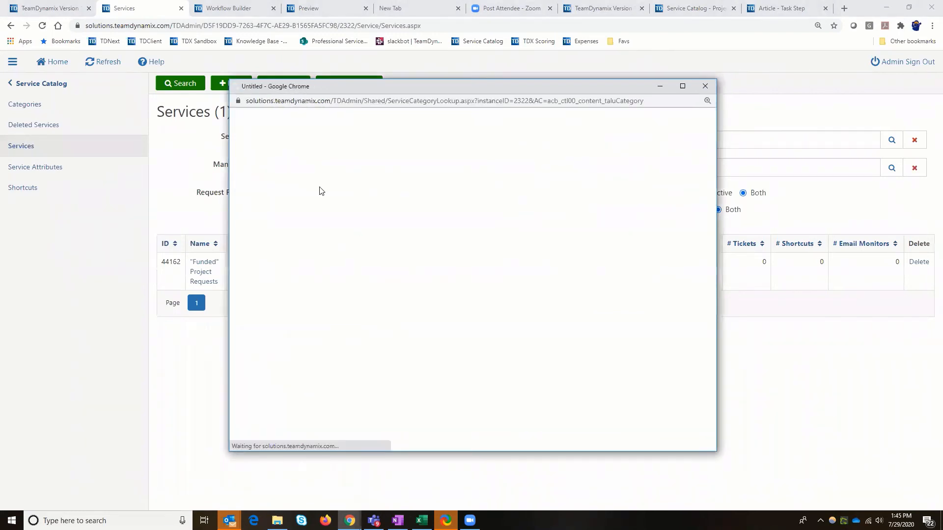
pyautogui.click(400, 187)
# Look up the responsible person by first name and set them as the service's manager/owner
pyautogui.click(293, 332)
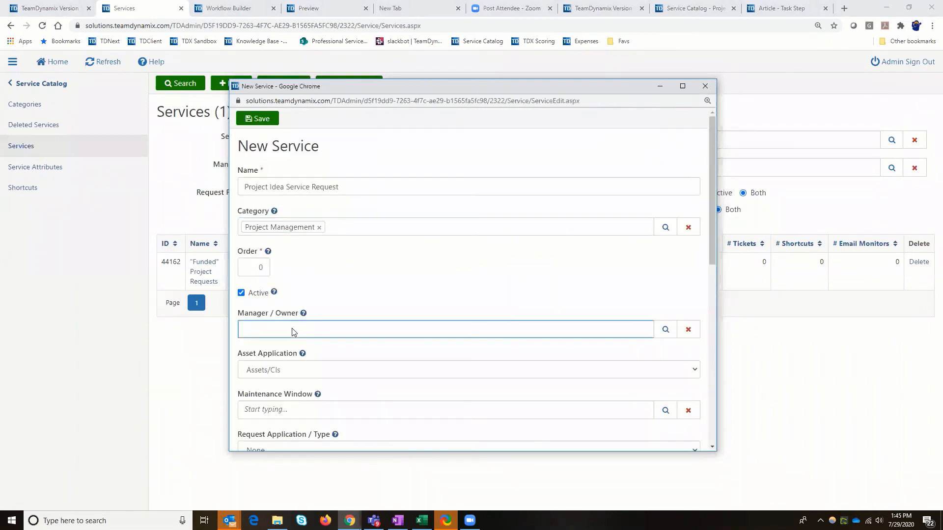
pyautogui.write('jeff')
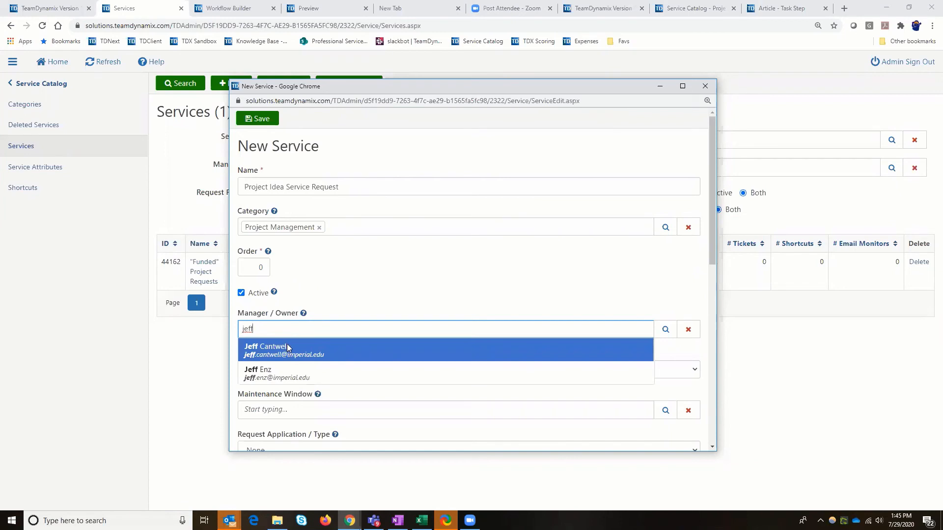
pyautogui.click(287, 346)
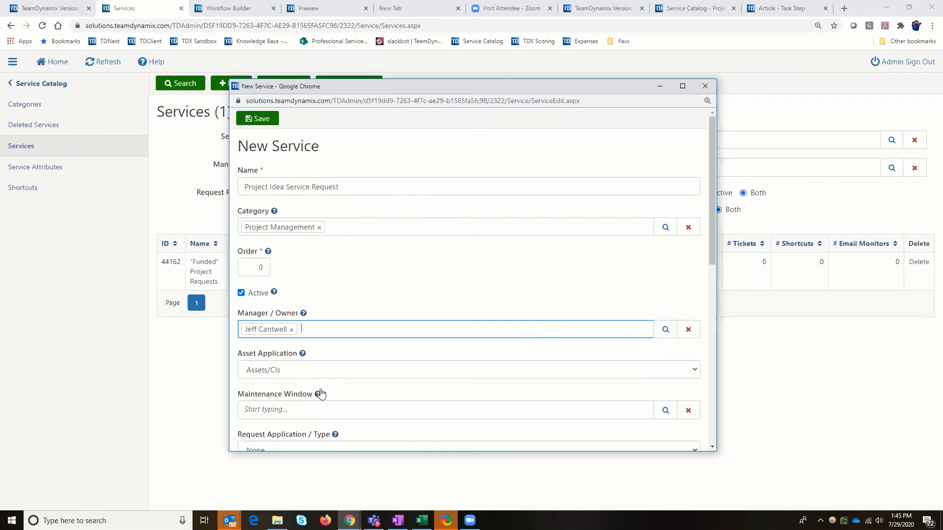
# Set the service's request application to Tickets with the Project Idea Ticket Type as its ticket type
pyautogui.scroll(-2, 388, 393)
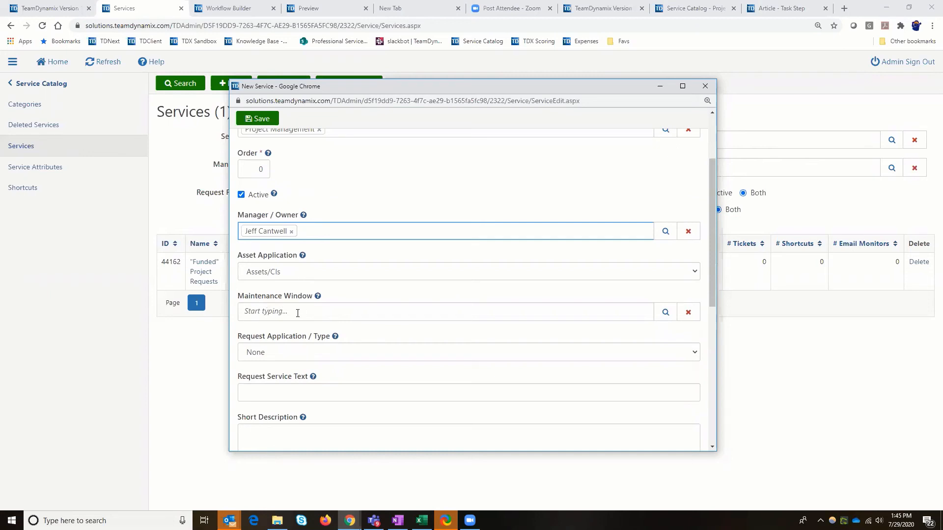
pyautogui.click(284, 354)
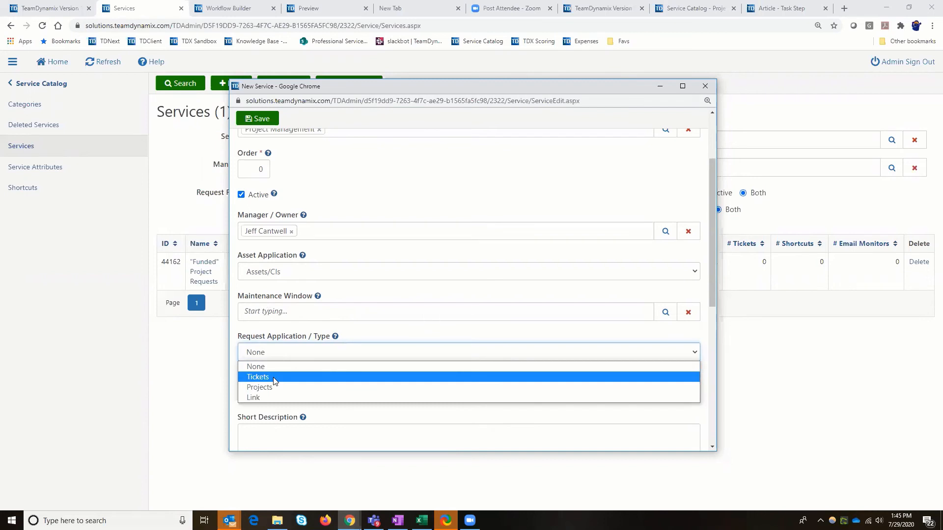
pyautogui.click(274, 377)
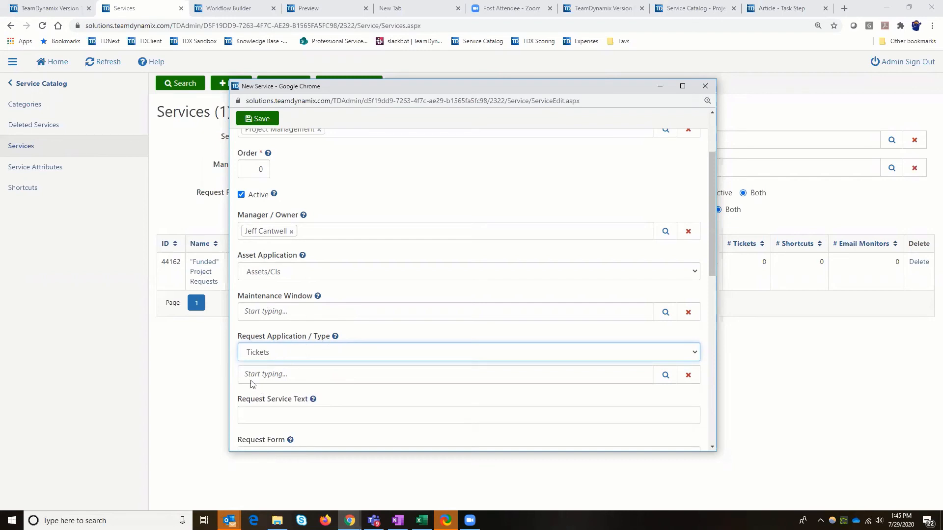
pyautogui.click(663, 377)
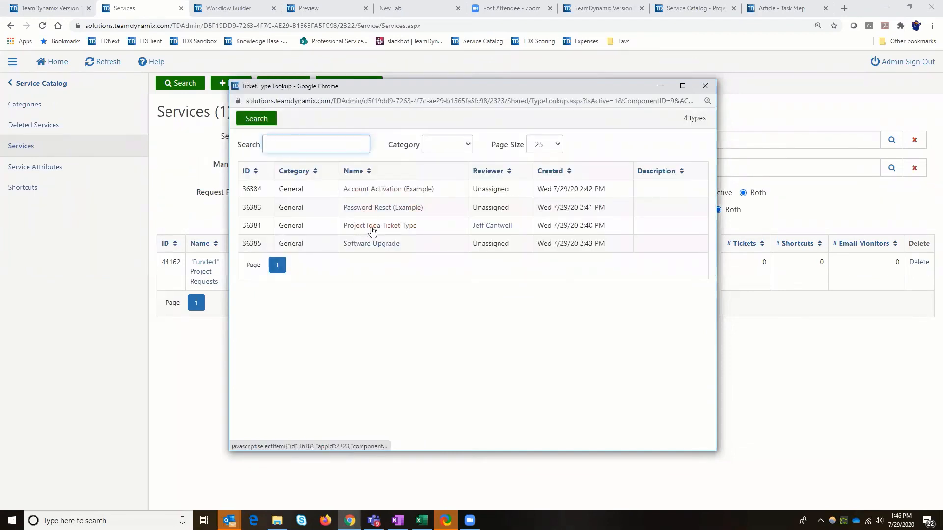
pyautogui.click(372, 231)
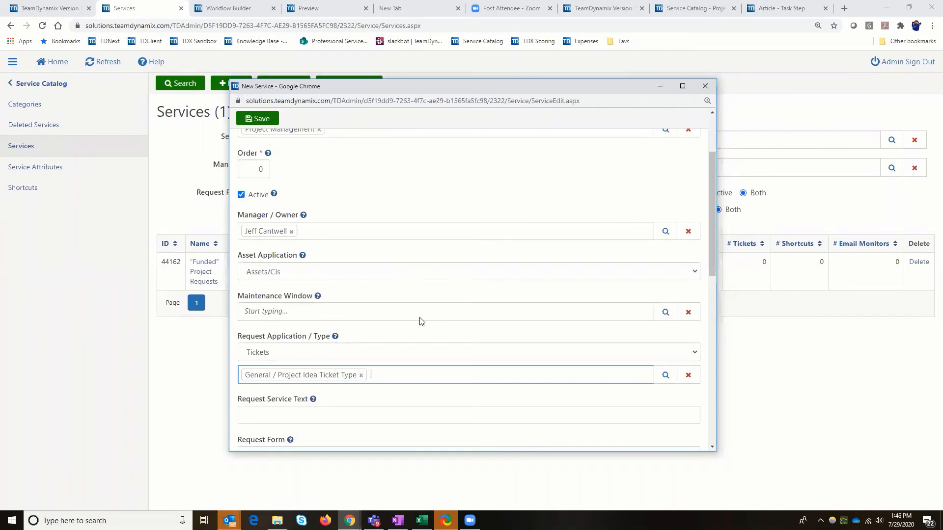
# Show the help for the request service text and set the text to "Submit a Project Idea Request"
pyautogui.scroll(-4, 412, 315)
pyautogui.scroll(1, 301, 272)
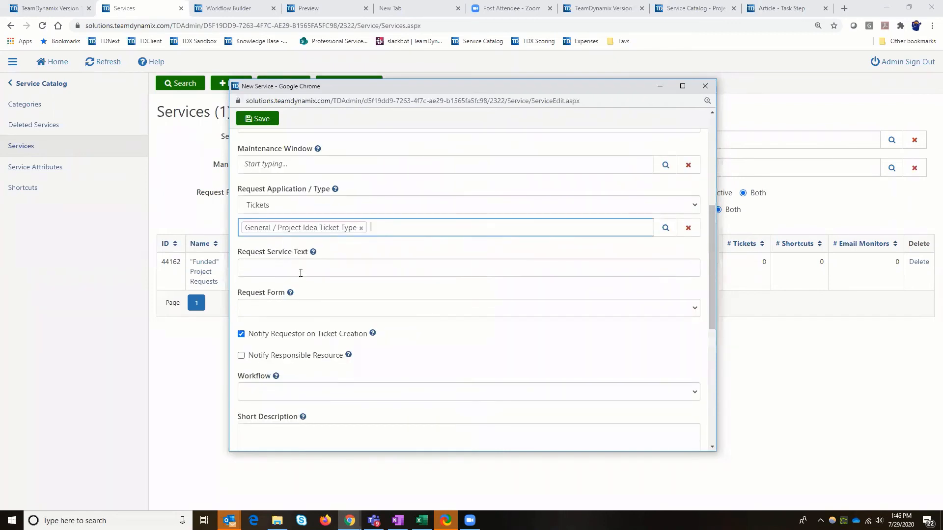
pyautogui.click(300, 273)
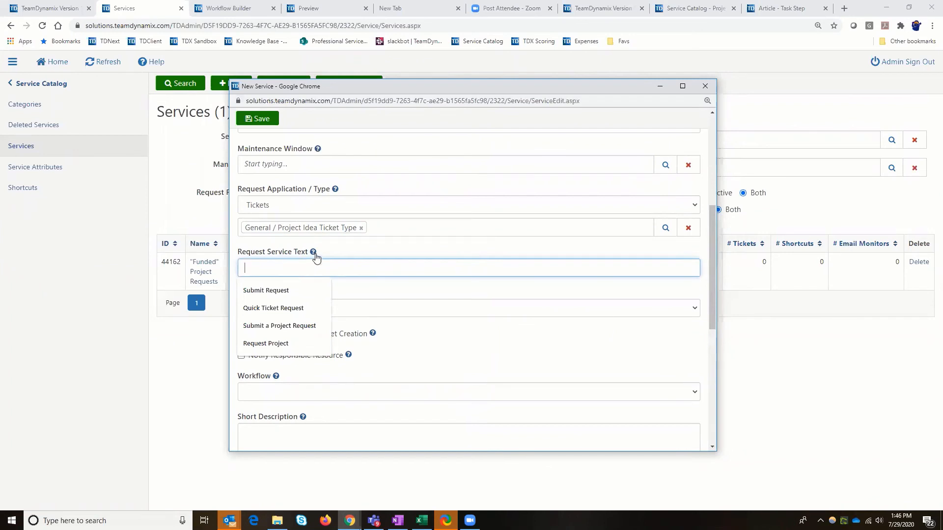
pyautogui.click(315, 252)
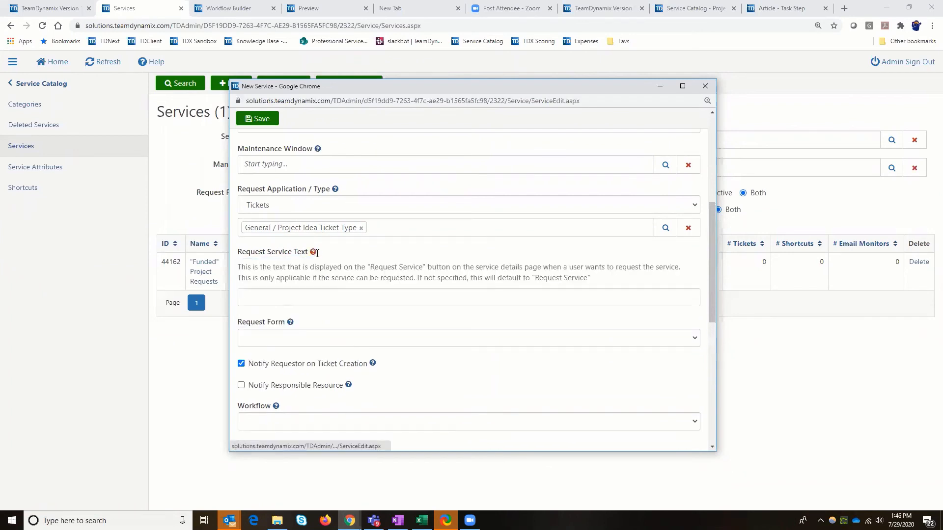
pyautogui.click(294, 297)
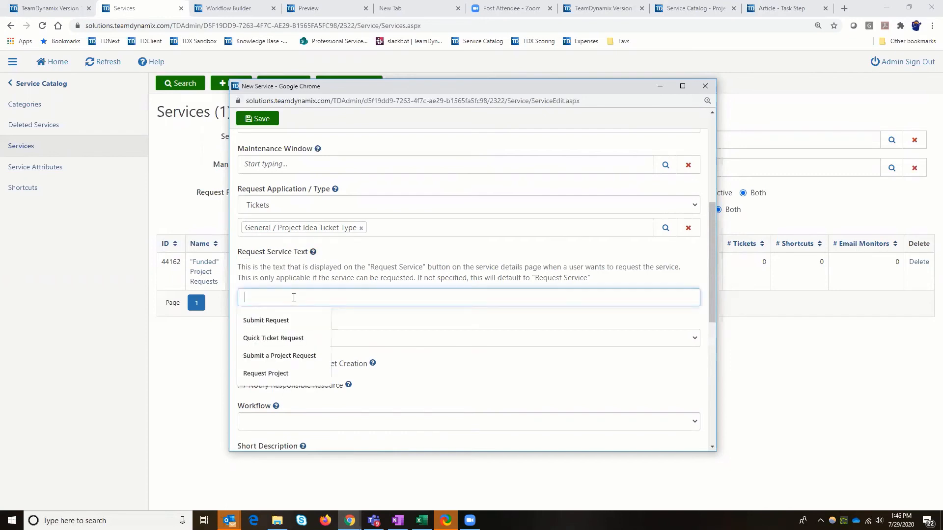
pyautogui.write('Sub')
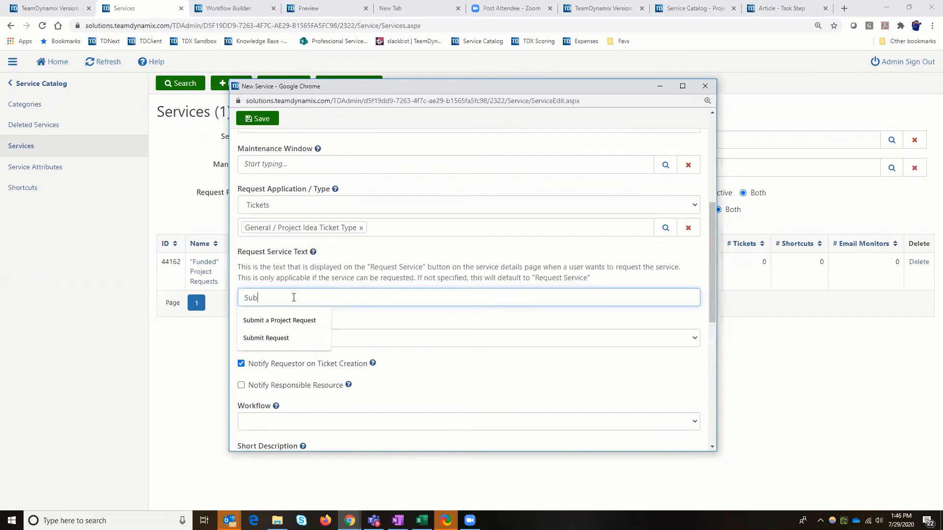
pyautogui.write('mit a ')
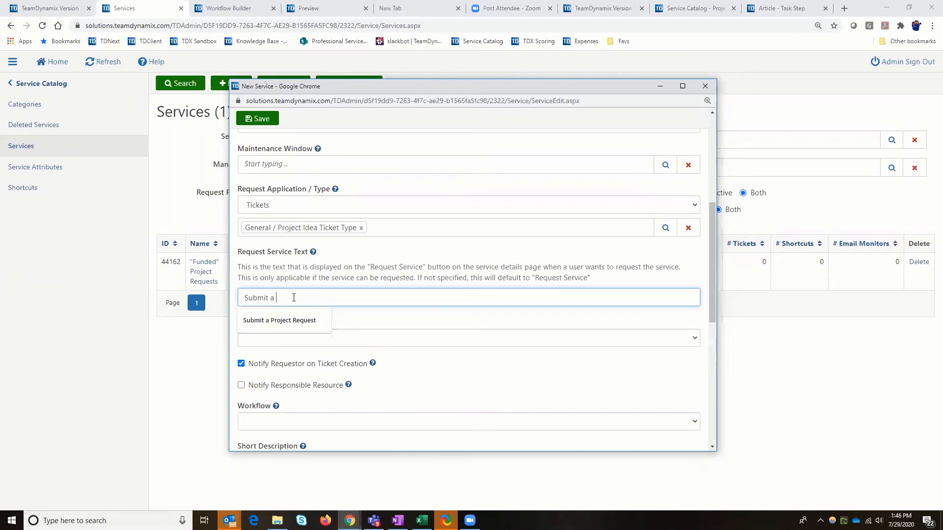
pyautogui.write('Project Id')
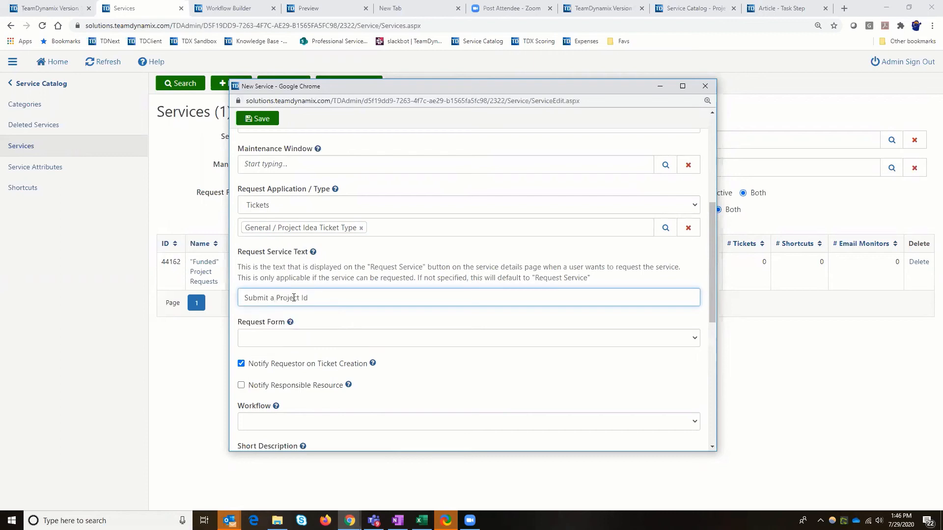
pyautogui.write('ea Request')
# Choose Service Request Form as the service's request form and check which workflows can be assigned
pyautogui.click(267, 338)
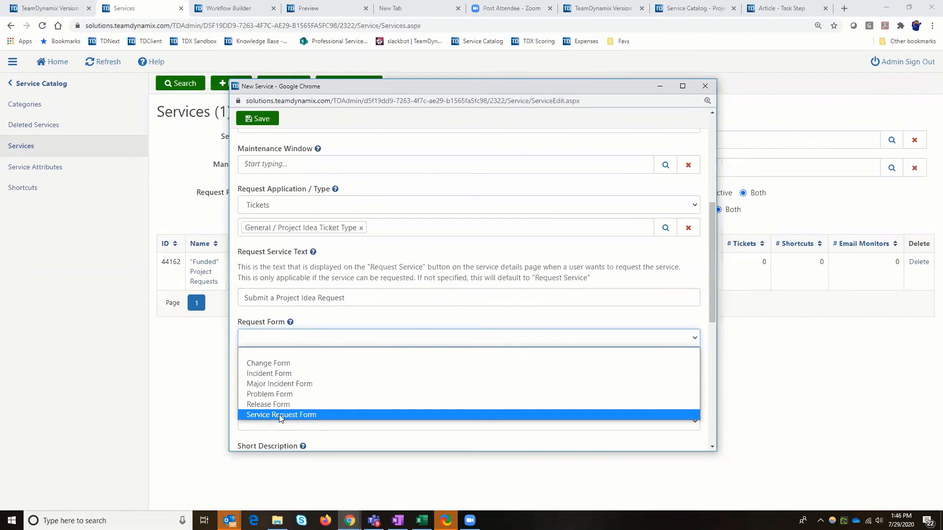
pyautogui.click(279, 414)
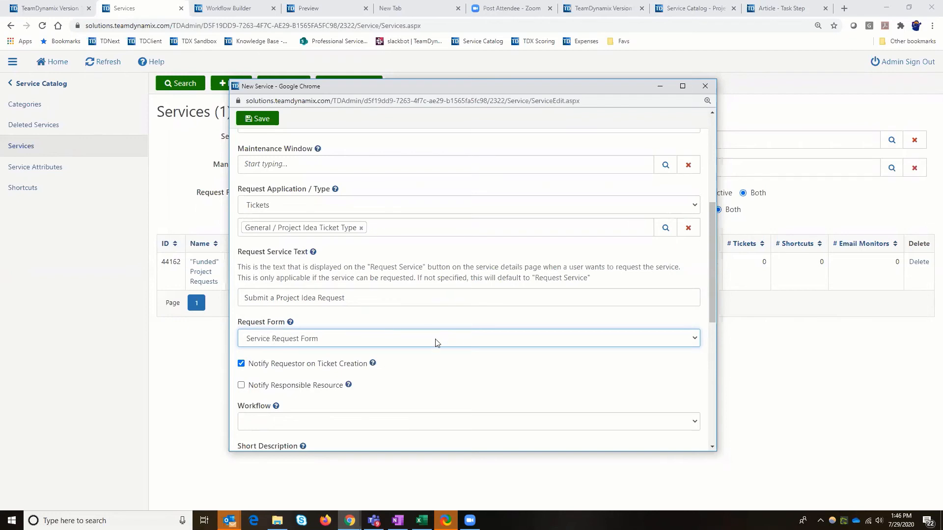
pyautogui.scroll(-2, 433, 349)
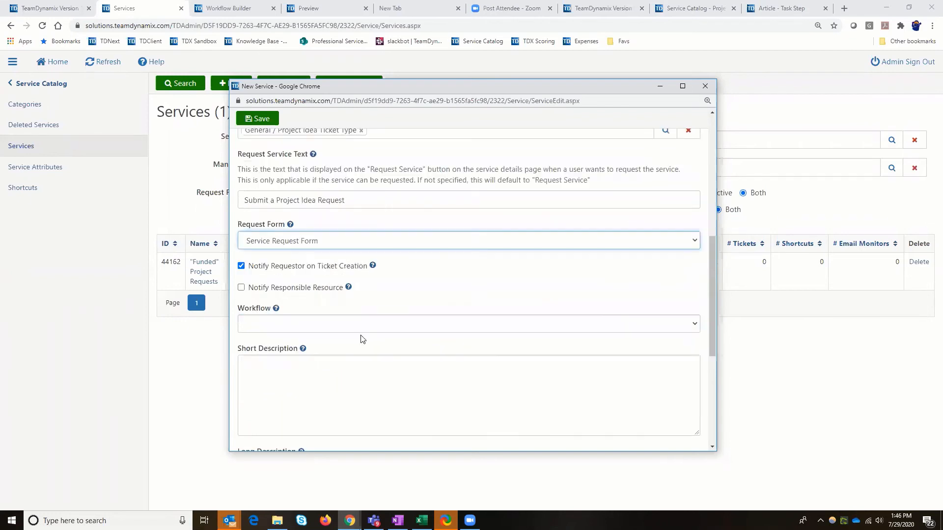
pyautogui.click(274, 324)
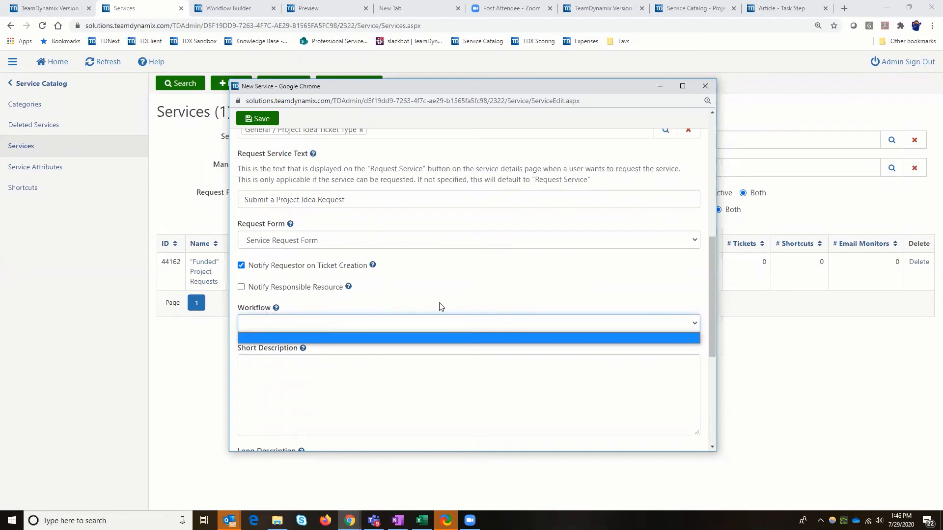
pyautogui.click(420, 289)
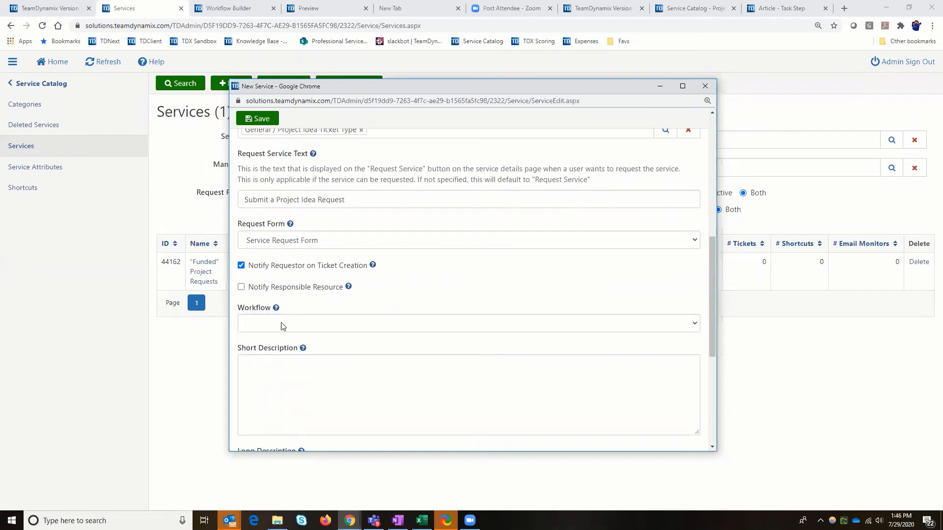
# Enter the short description "Use this Service to submit a potential project idea to be reviewed and approved"
pyautogui.scroll(-3, 482, 315)
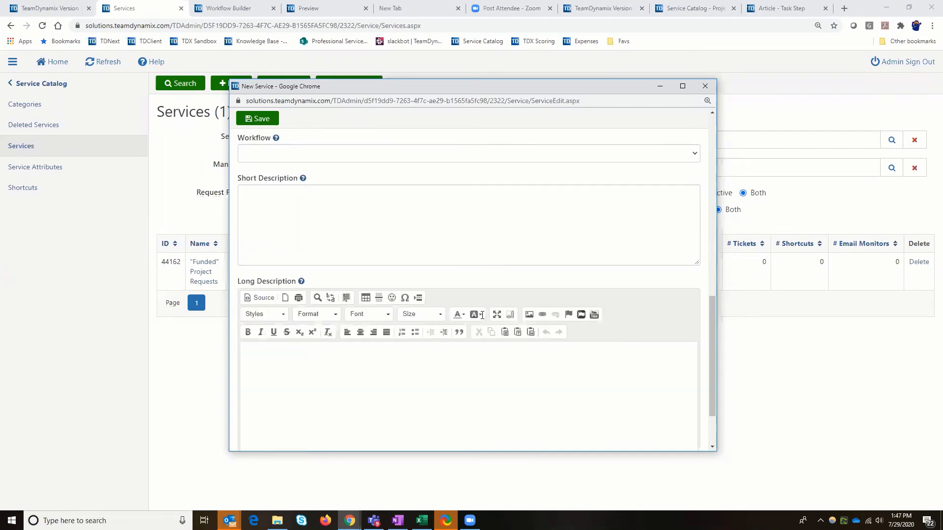
pyautogui.scroll(2, 482, 315)
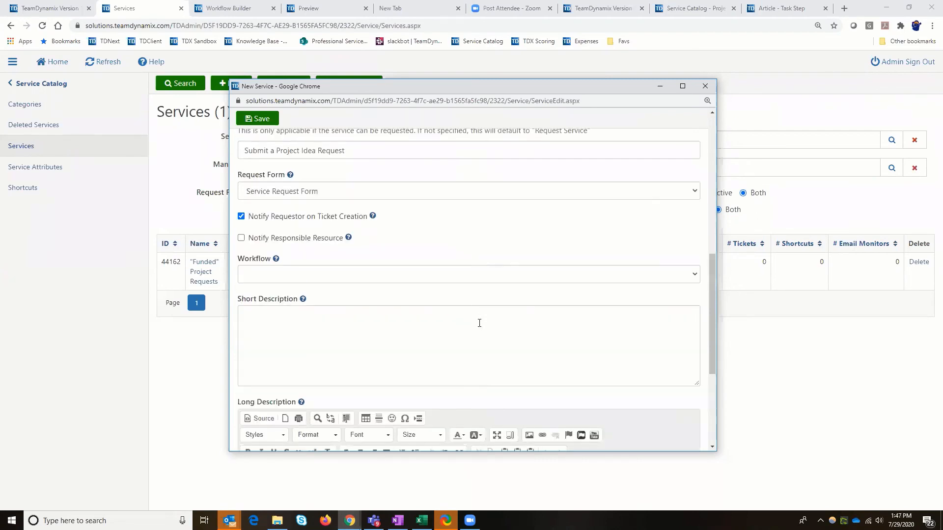
pyautogui.click(329, 317)
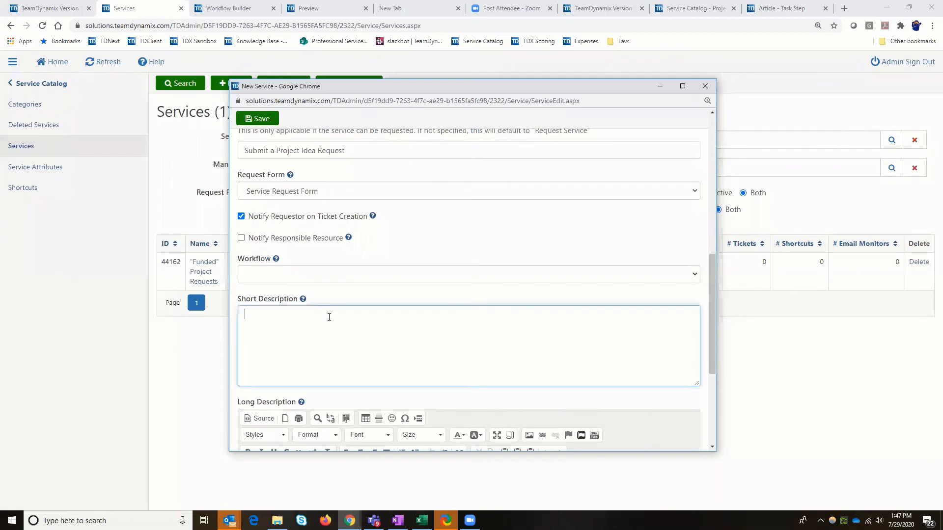
pyautogui.write('Use this Service to submit a potential projec')
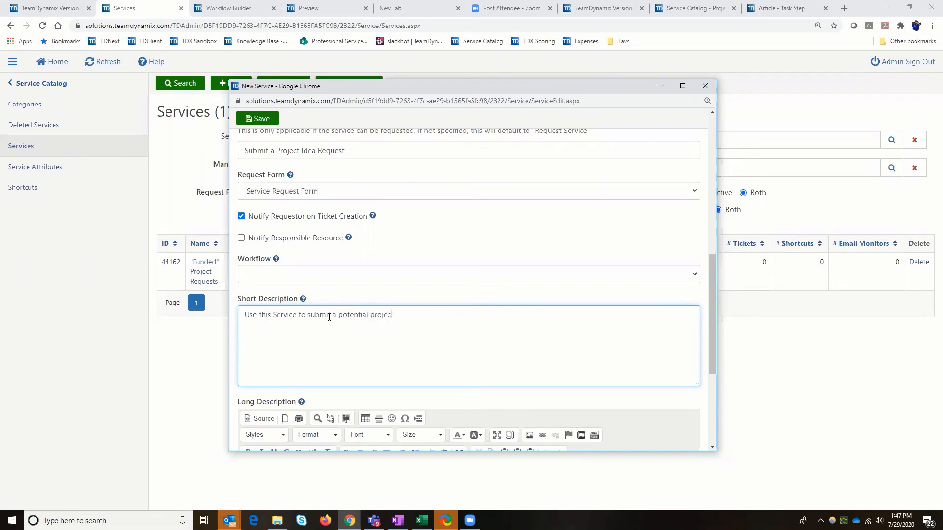
# Fill the long description with "LONG DESCRIPTION HERE" followed by a copy of the short description on a new line
pyautogui.rightClick(468, 316)
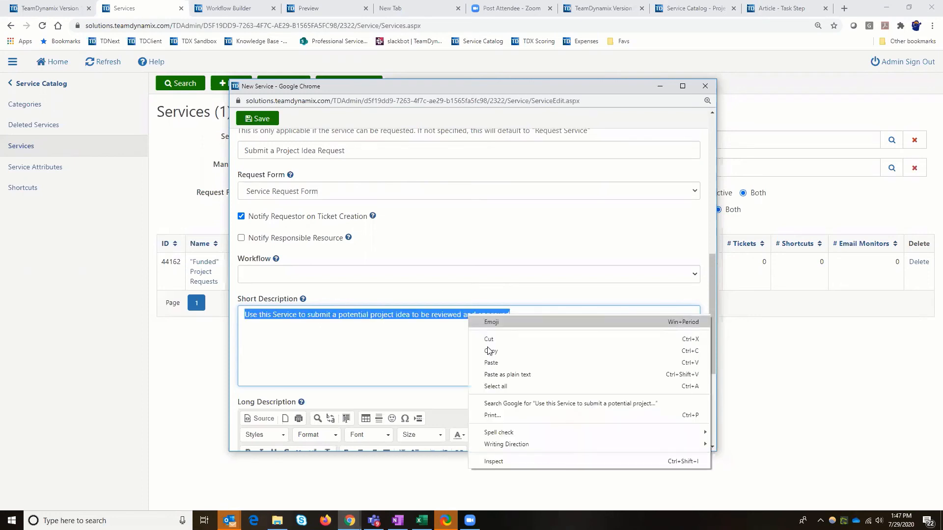
pyautogui.click(491, 351)
pyautogui.scroll(-3, 410, 344)
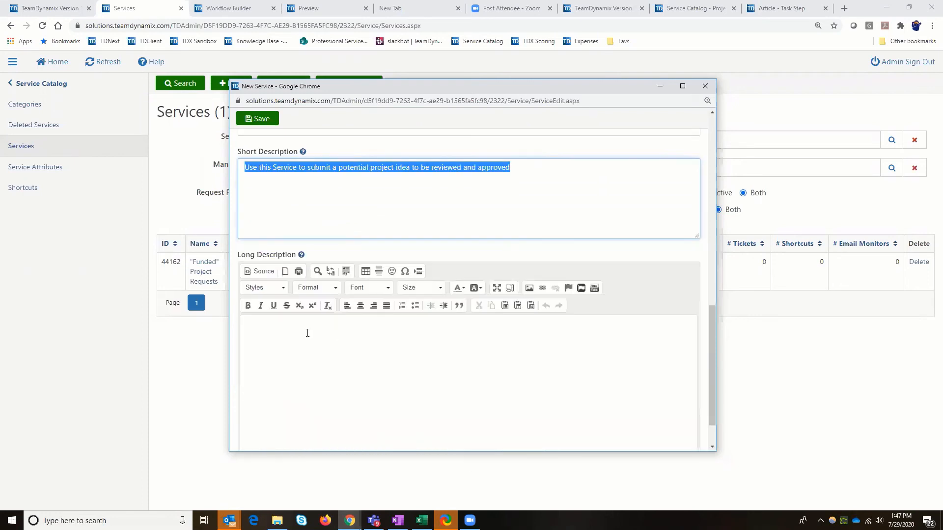
pyautogui.click(306, 332)
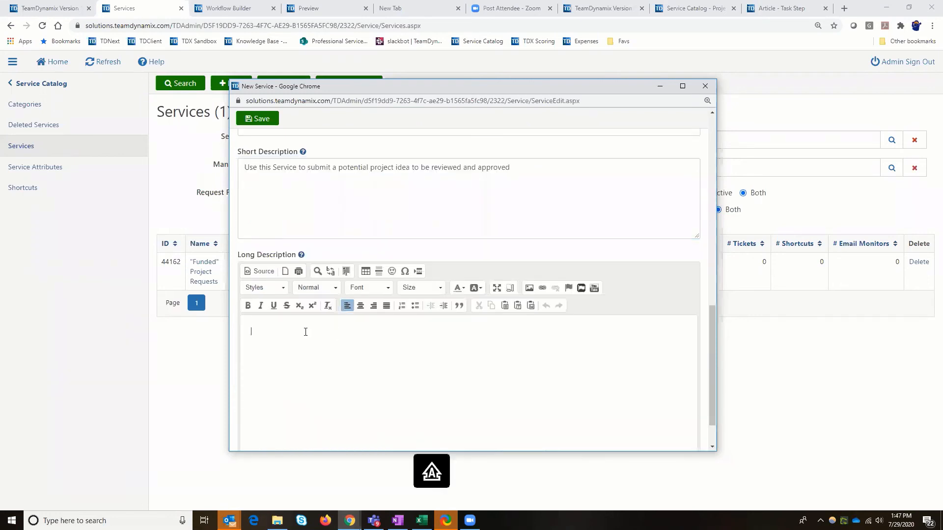
pyautogui.write('LONG DESCRIPTION HERE')
pyautogui.hotkey('ctrl', 'v')
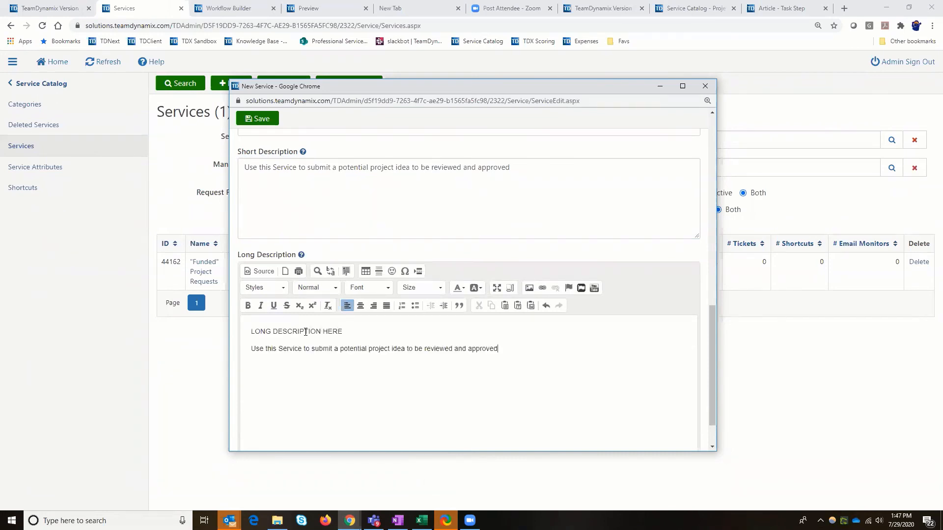
# Save the new service, close its window, and reload the list of services
pyautogui.click(258, 118)
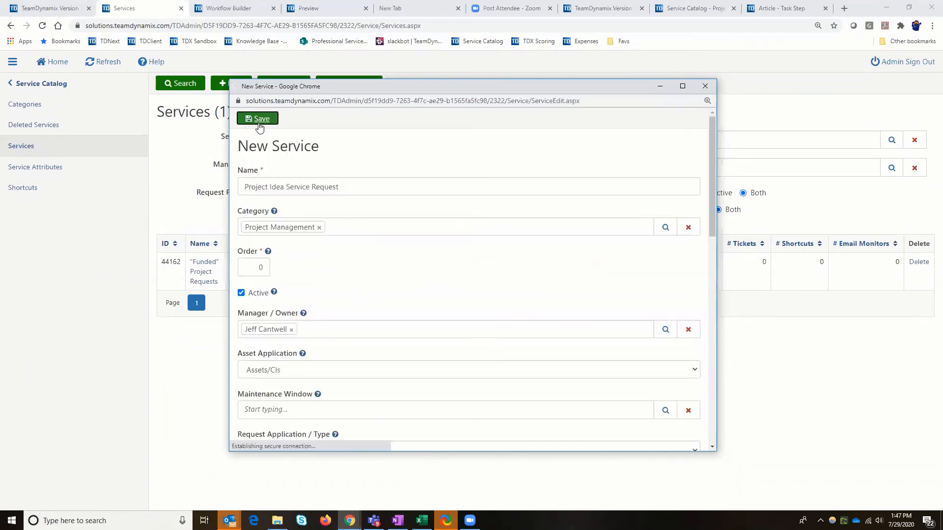
pyautogui.click(704, 87)
pyautogui.click(116, 65)
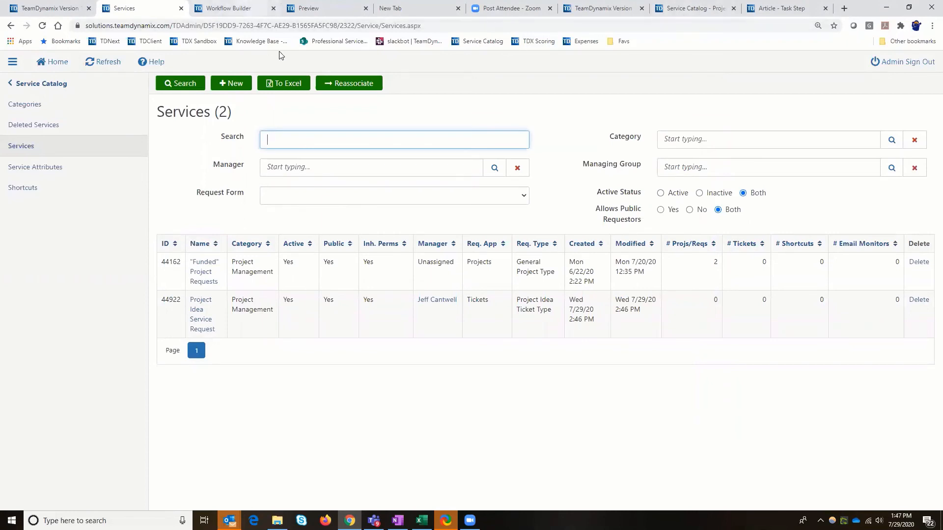
# Return to the Project Idea Approval Workflow in the Workflow Builder, save and check it in, and close the builder
pyautogui.click(246, 9)
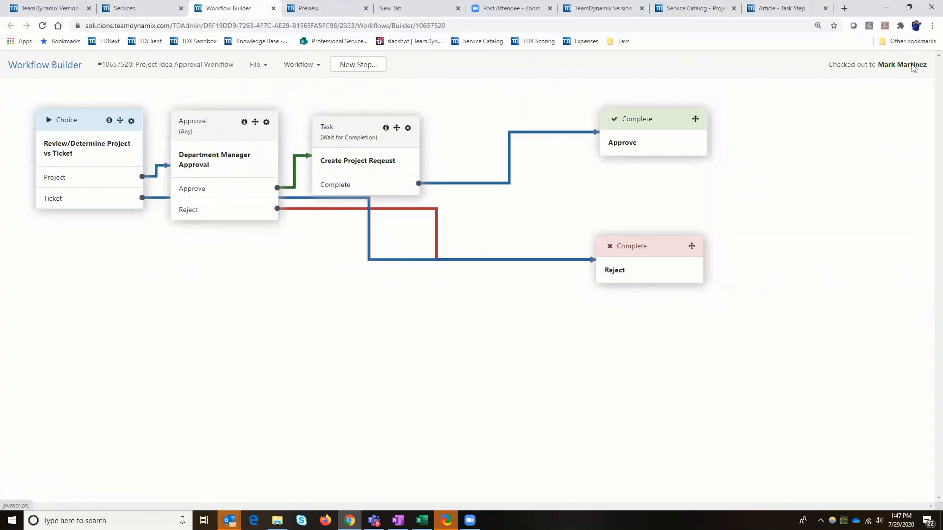
pyautogui.click(264, 68)
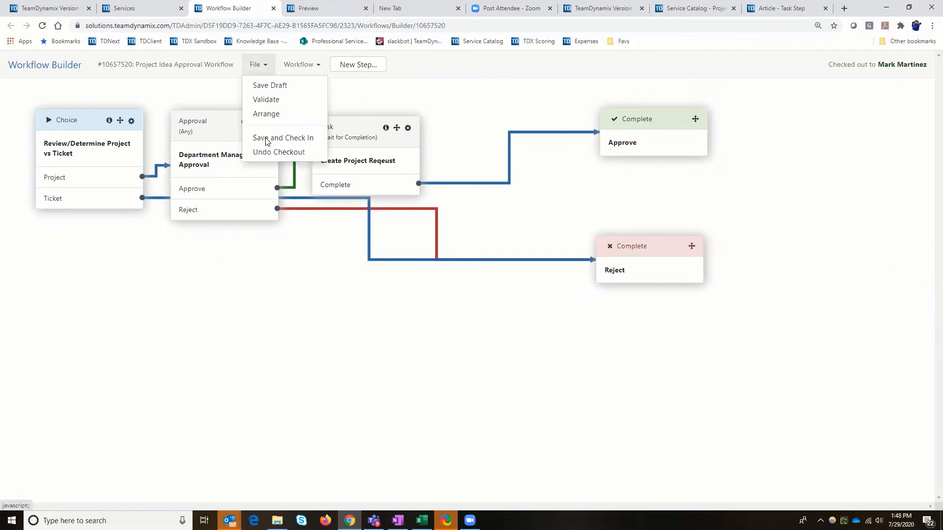
pyautogui.click(265, 140)
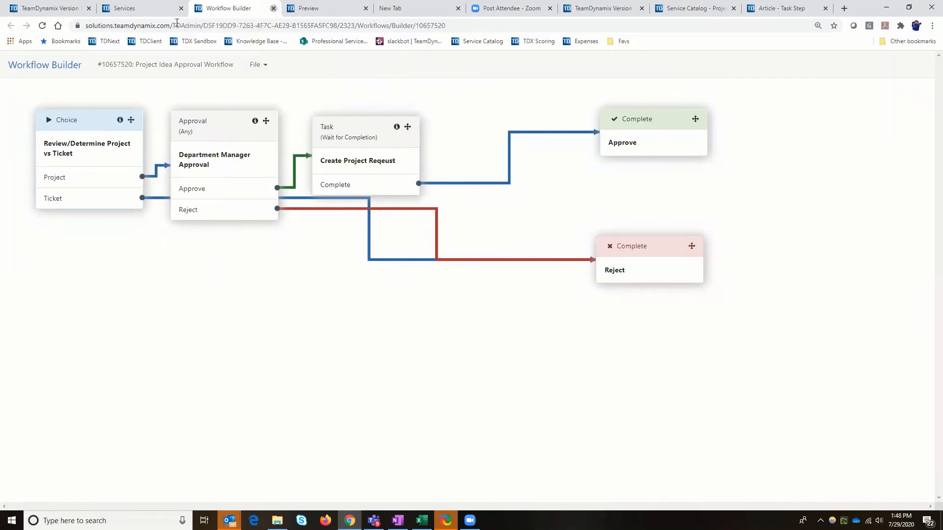
pyautogui.hotkey('ctrl', 'w')
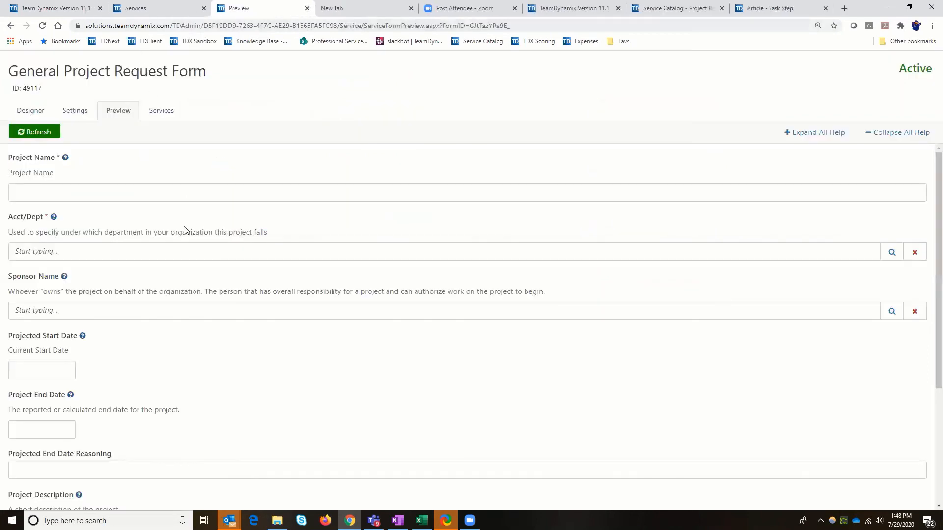
# Check which workflows can be chosen in the Project Idea Service Request service, and close its edit window without saving
pyautogui.hotkey('ctrl', 'shift', 'Tab')
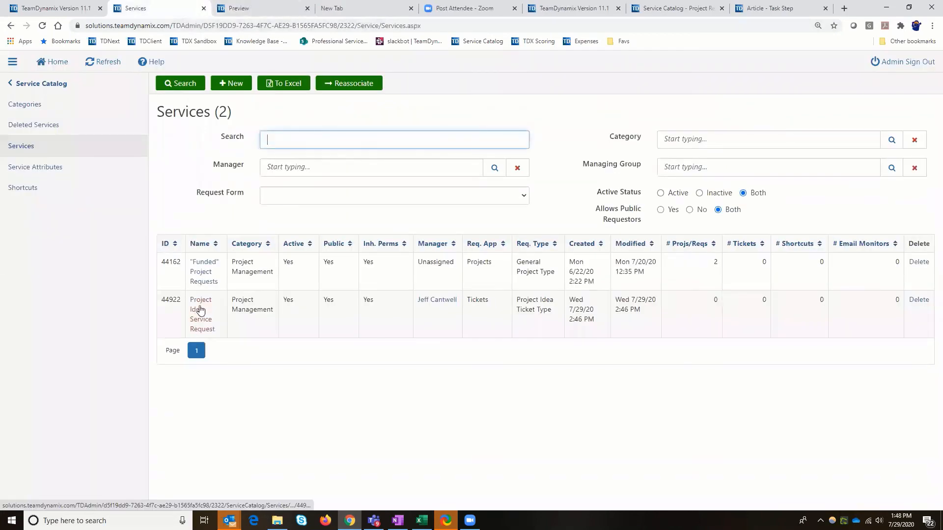
pyautogui.click(198, 310)
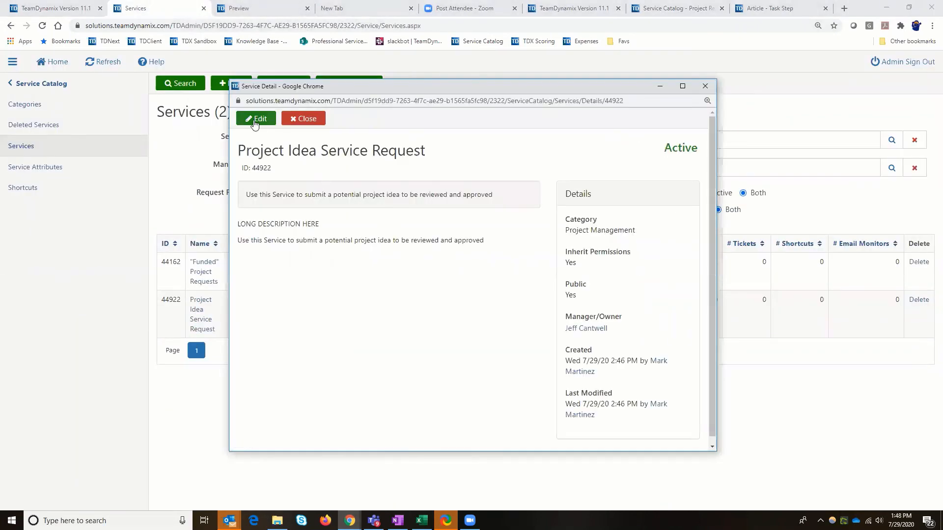
pyautogui.click(256, 120)
pyautogui.scroll(-5, 481, 308)
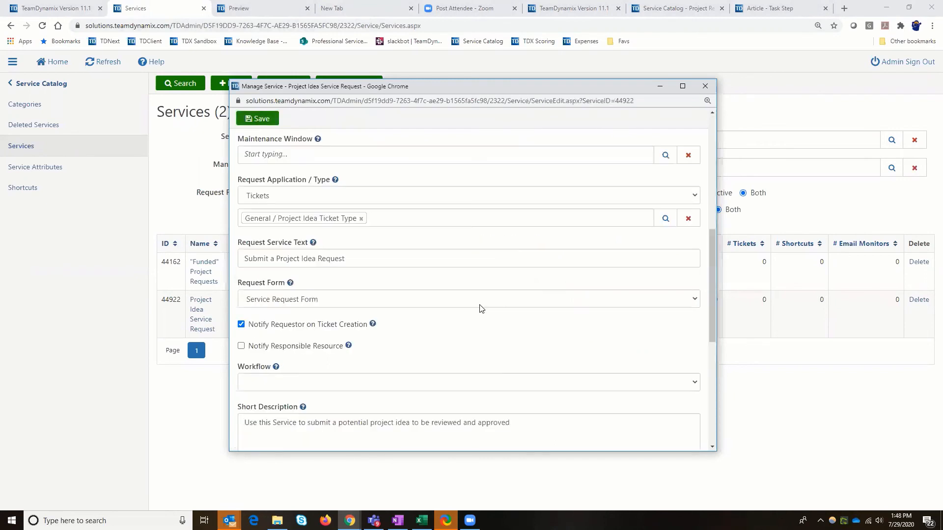
pyautogui.scroll(-2, 476, 294)
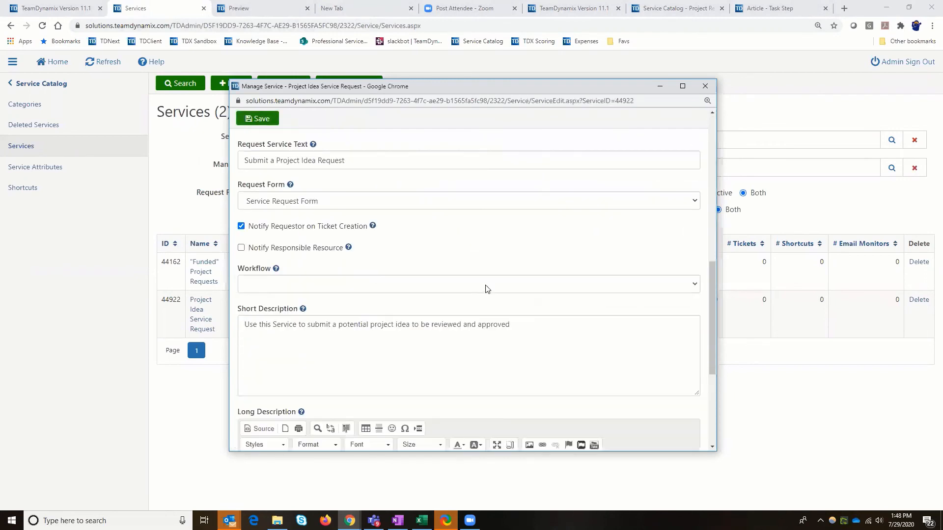
pyautogui.click(486, 288)
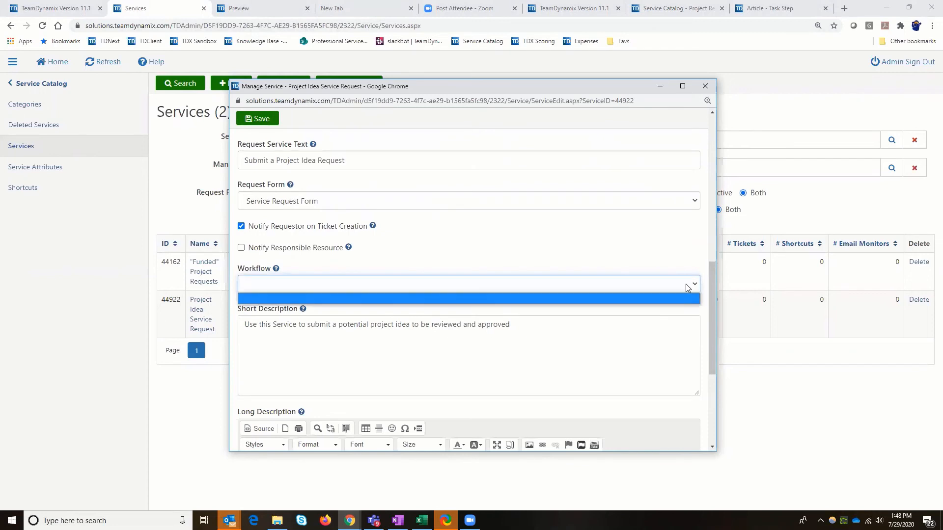
pyautogui.click(669, 270)
pyautogui.click(704, 89)
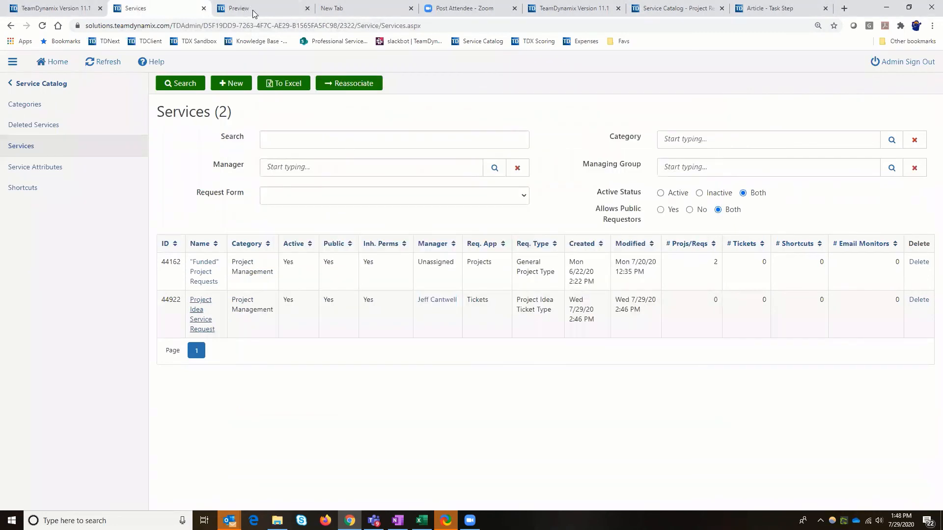
# Close the form preview page and activate the Project Idea Approval Workflow in the Tickets application
pyautogui.click(301, 10)
pyautogui.click(305, 9)
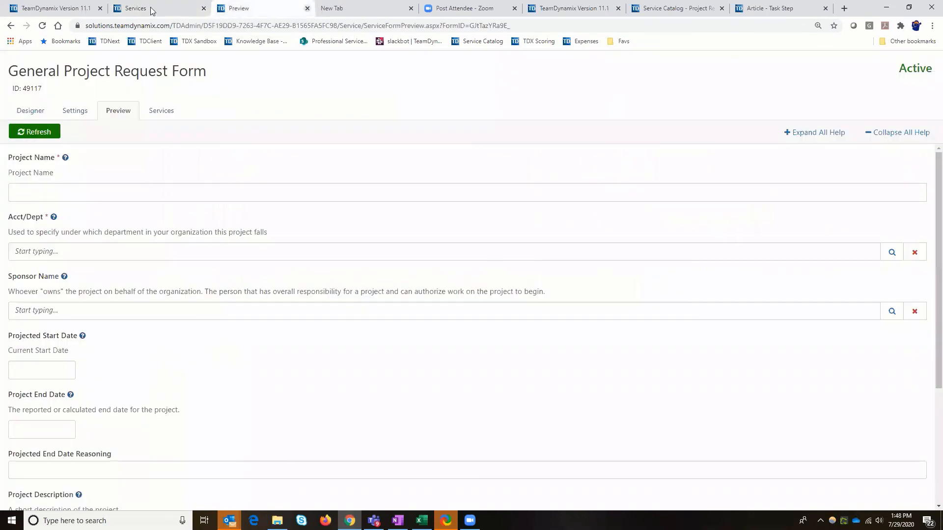
pyautogui.click(147, 10)
pyautogui.click(38, 86)
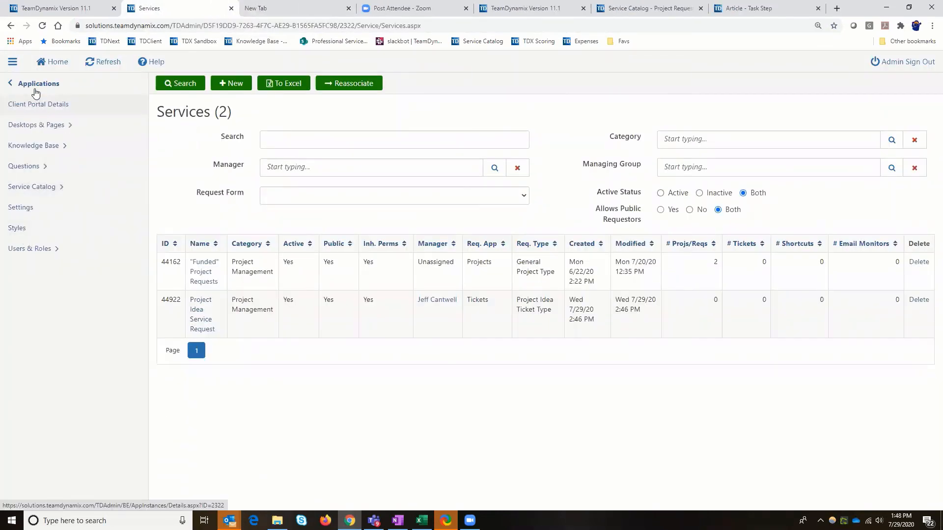
pyautogui.click(34, 89)
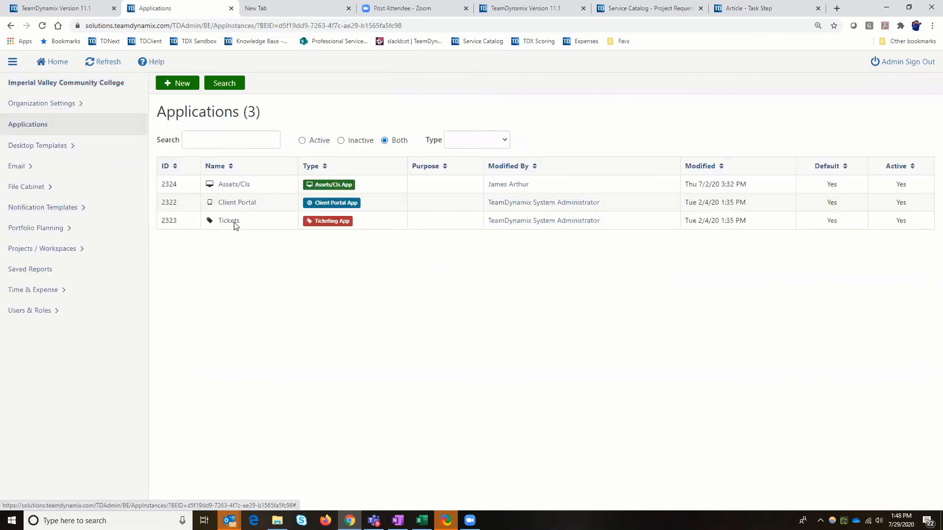
pyautogui.click(234, 223)
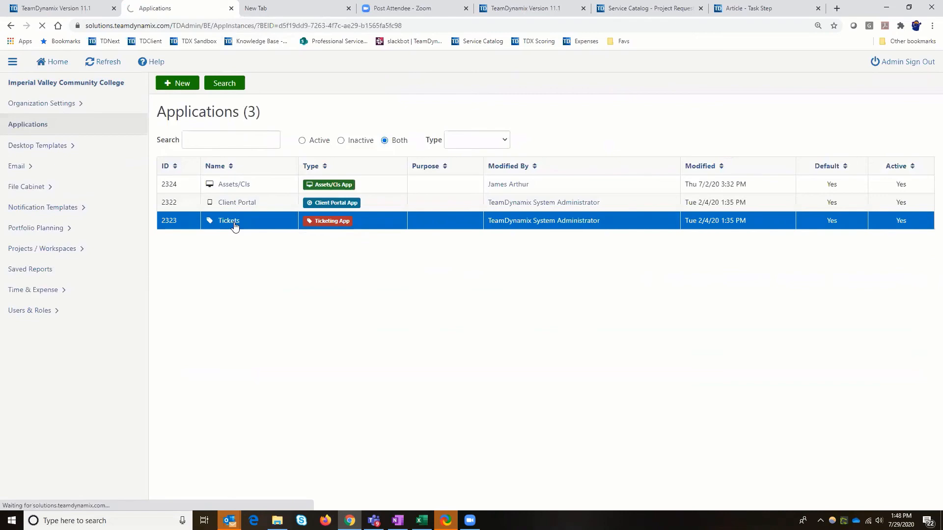
pyautogui.scroll(-5, 30, 392)
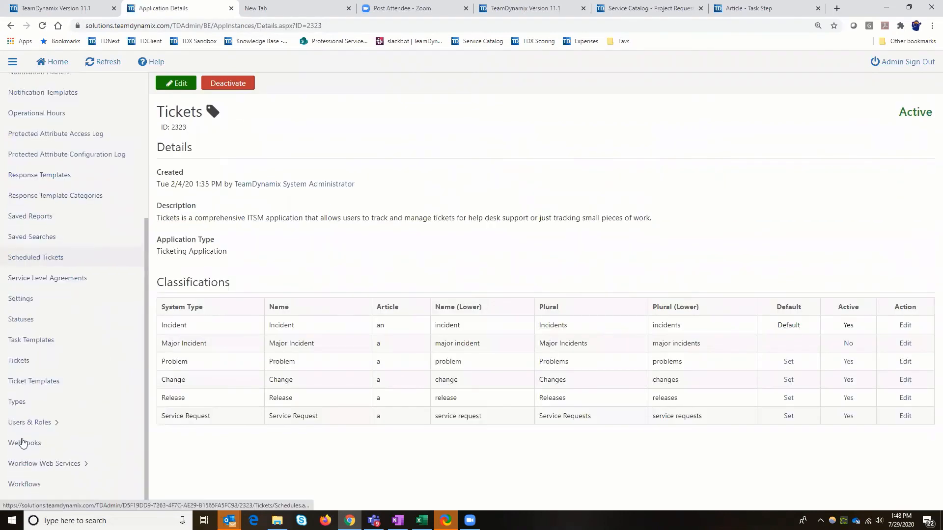
pyautogui.click(20, 486)
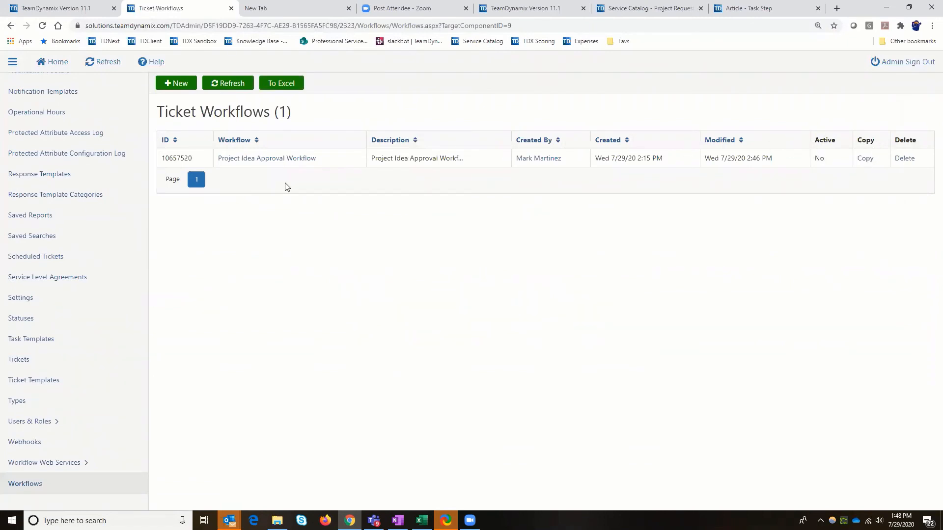
pyautogui.click(264, 164)
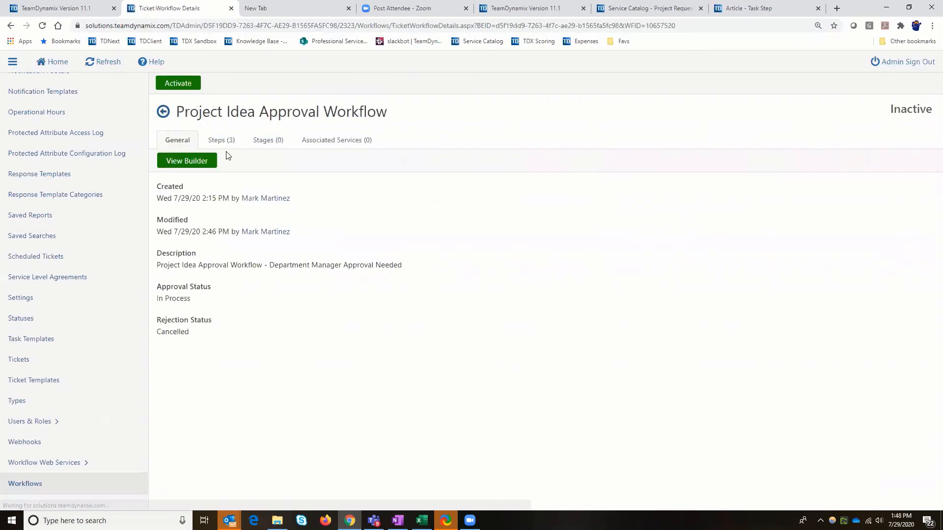
pyautogui.click(178, 84)
# Associate the Project Management / Project Idea Service Request service with the Project Idea Approval Workflow
pyautogui.click(328, 141)
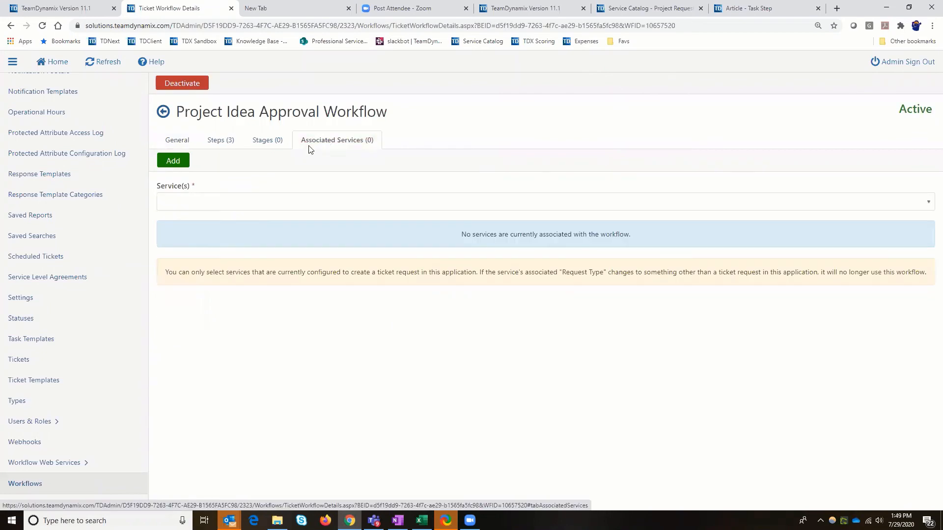
pyautogui.click(920, 207)
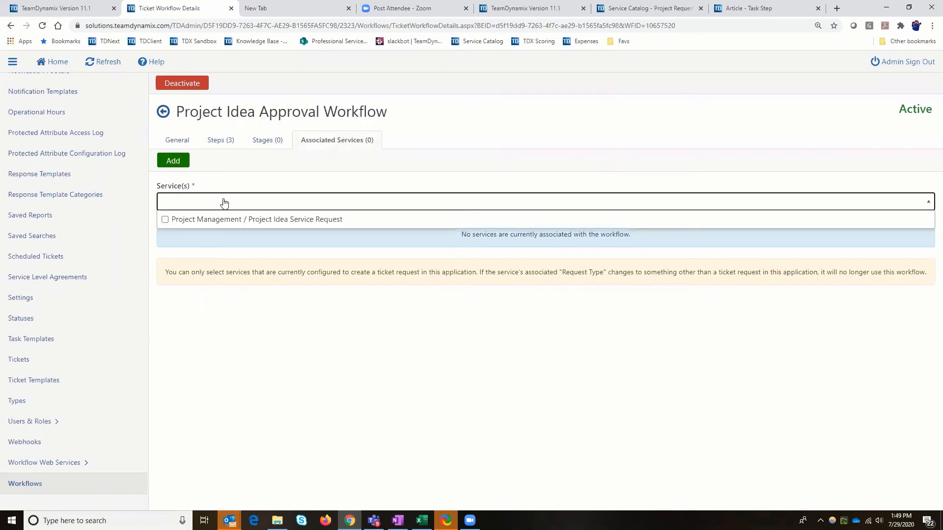
pyautogui.click(165, 219)
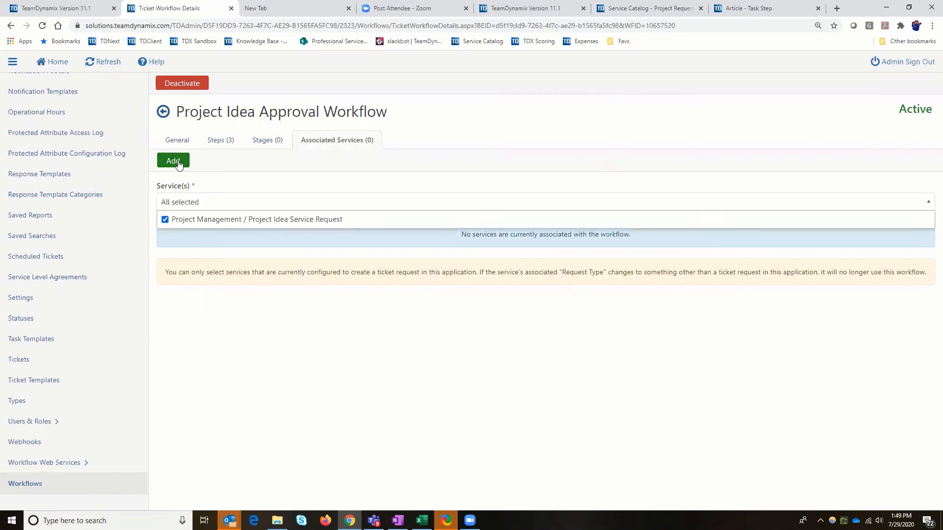
pyautogui.click(177, 162)
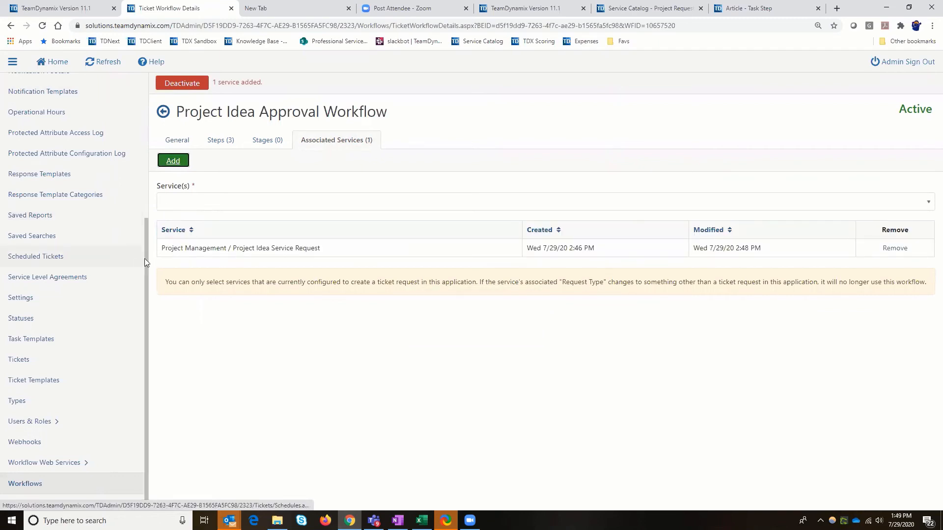
# Return to the Client Portal's services, check the workflow assigned in the Project Idea Service Request service, and close its window
pyautogui.scroll(5, 79, 172)
pyautogui.scroll(1, 49, 111)
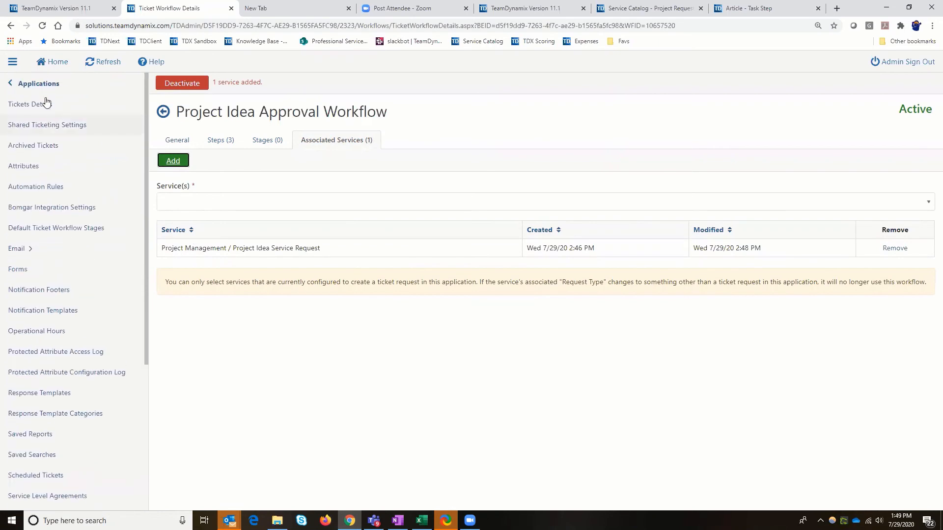
pyautogui.click(32, 84)
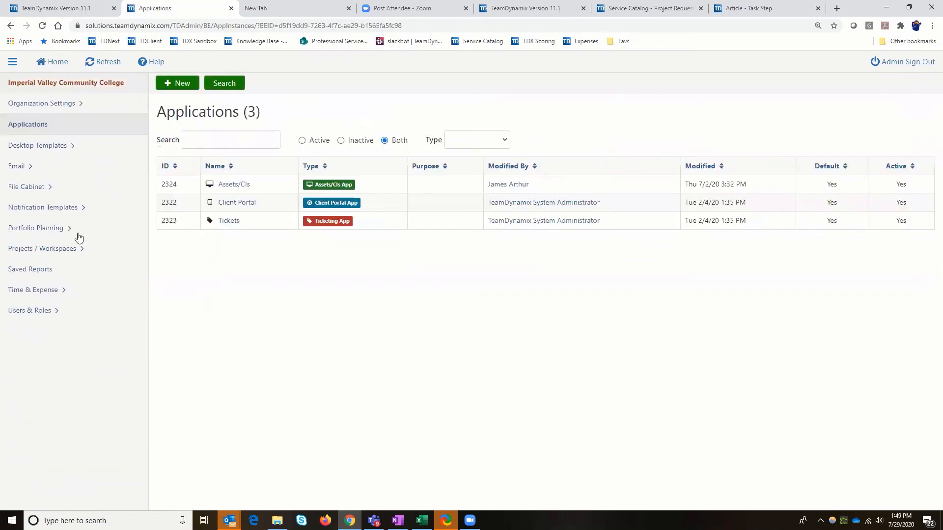
pyautogui.click(231, 205)
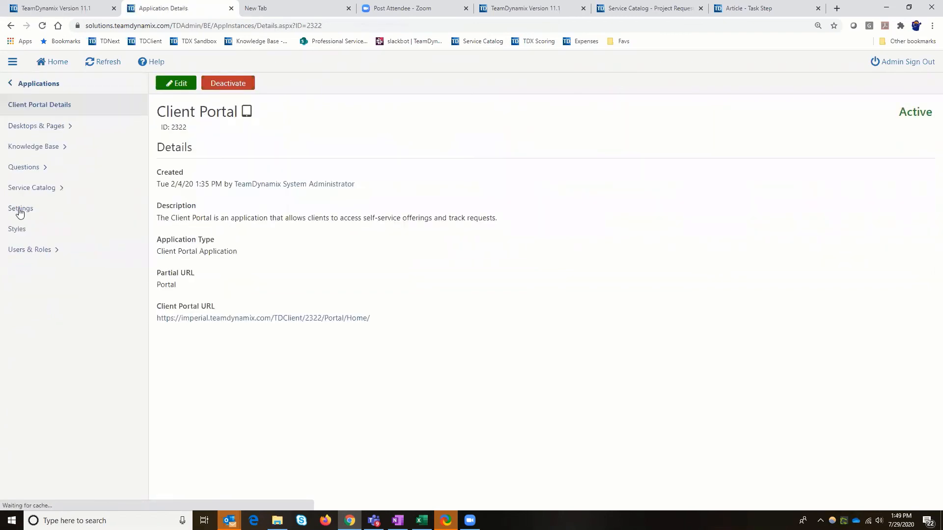
pyautogui.click(20, 193)
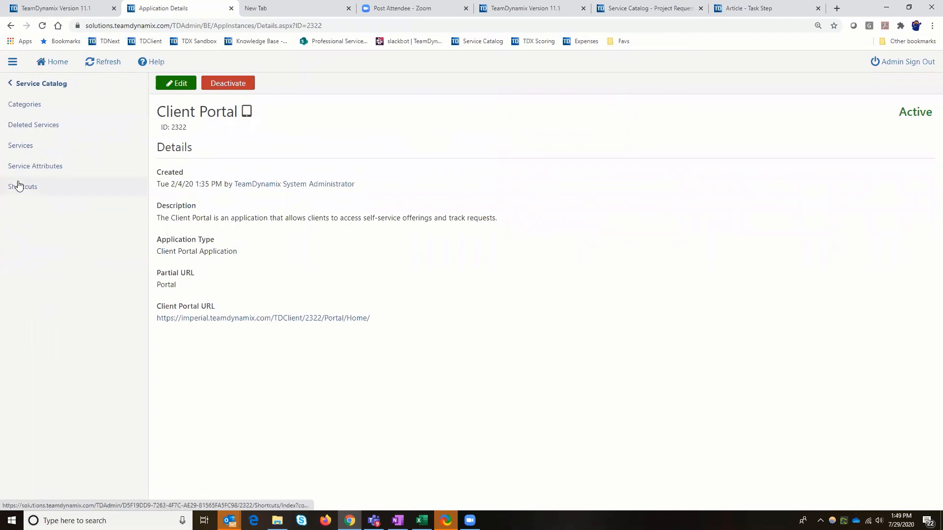
pyautogui.click(19, 147)
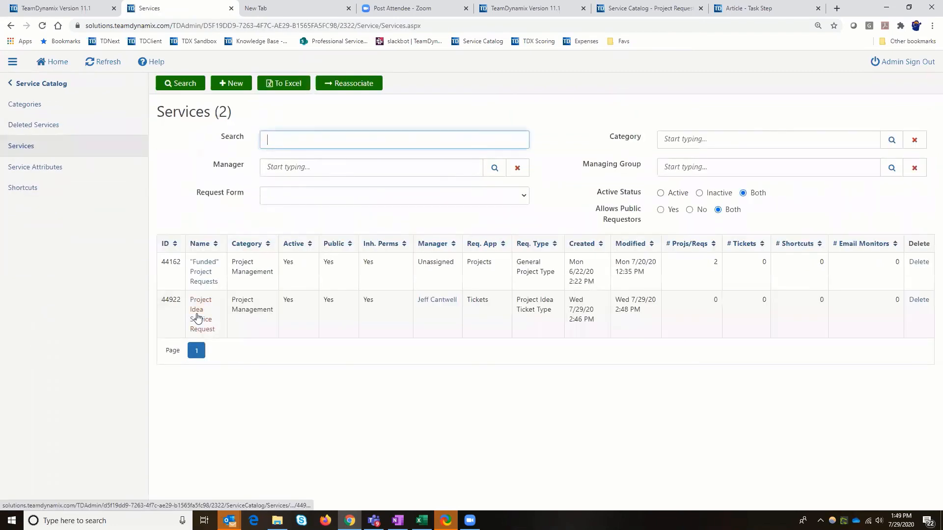
pyautogui.click(196, 318)
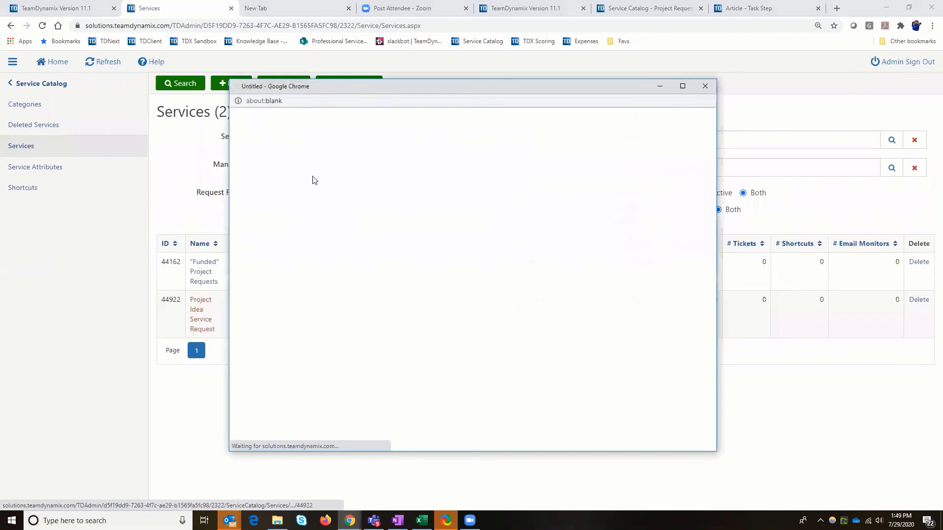
pyautogui.click(269, 122)
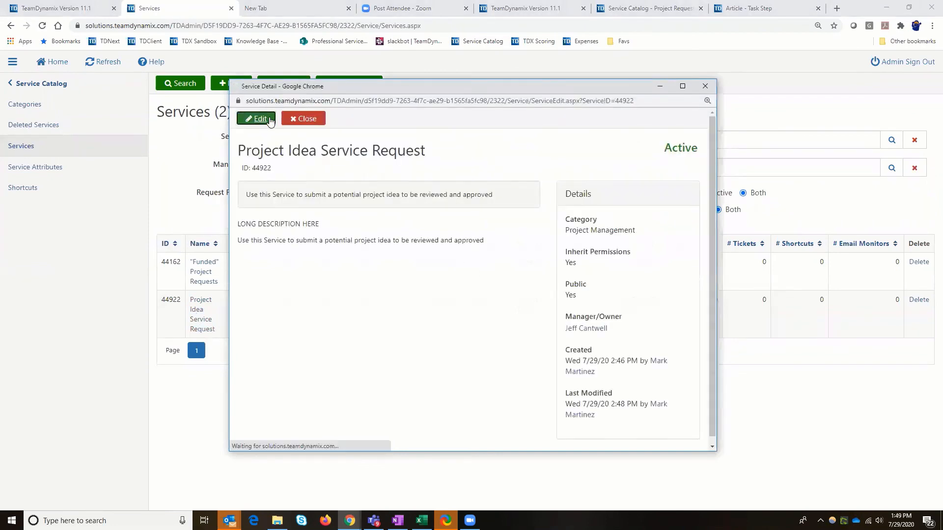
pyautogui.scroll(-6, 536, 306)
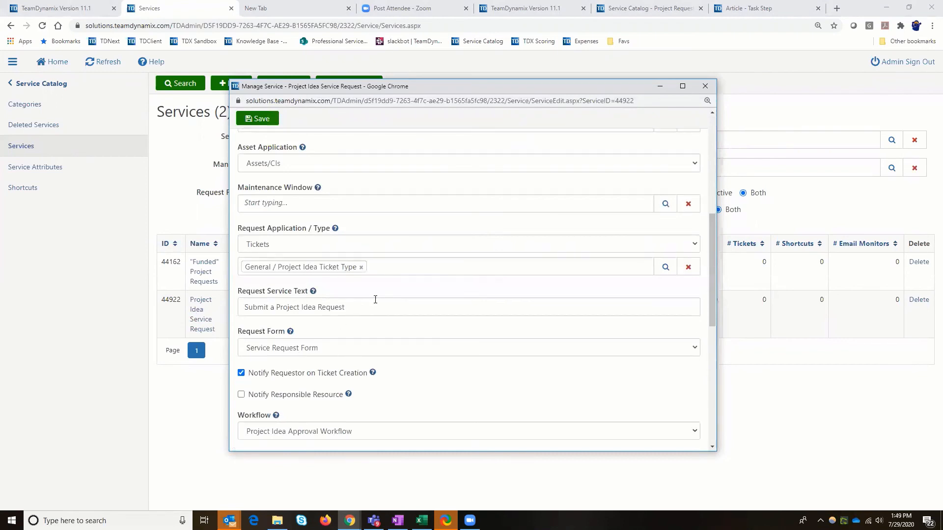
pyautogui.scroll(-5, 374, 303)
pyautogui.scroll(3, 364, 301)
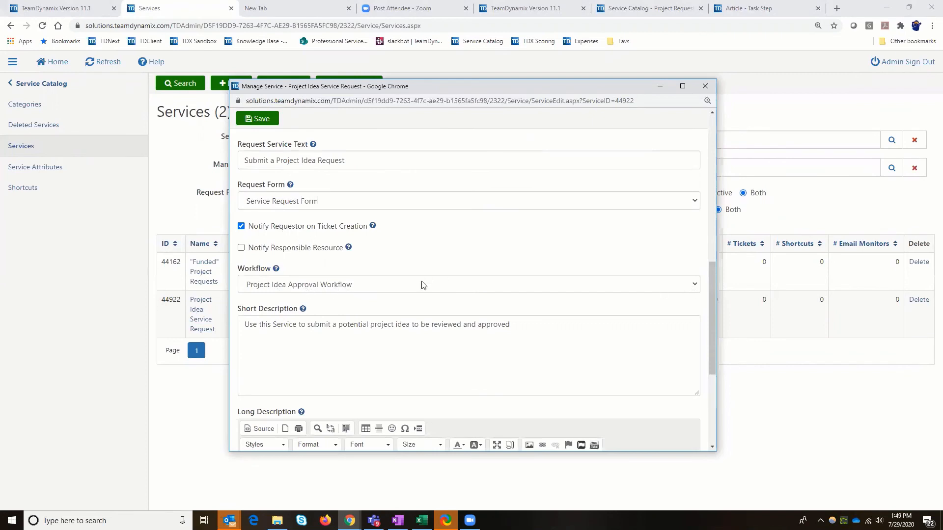
pyautogui.click(705, 88)
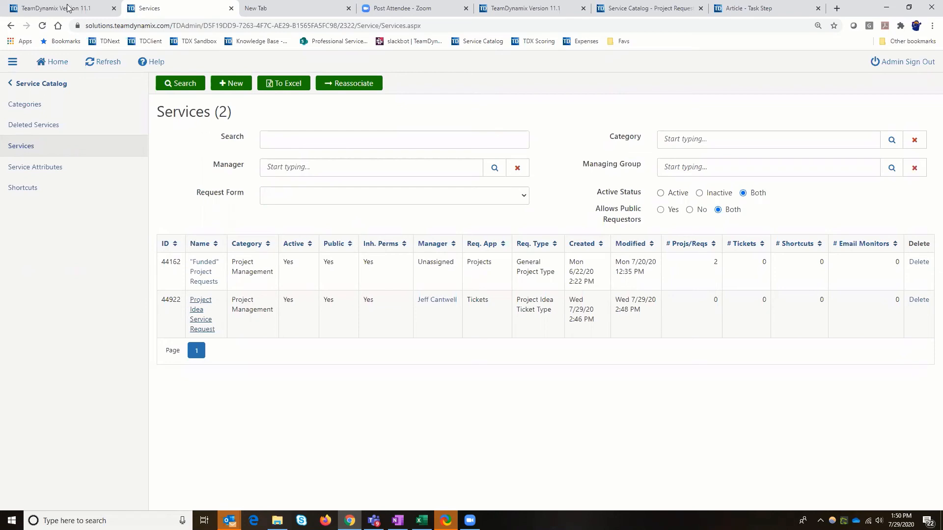
# View the organization's list of accounts and departments to examine the manager of each department
pyautogui.click(33, 84)
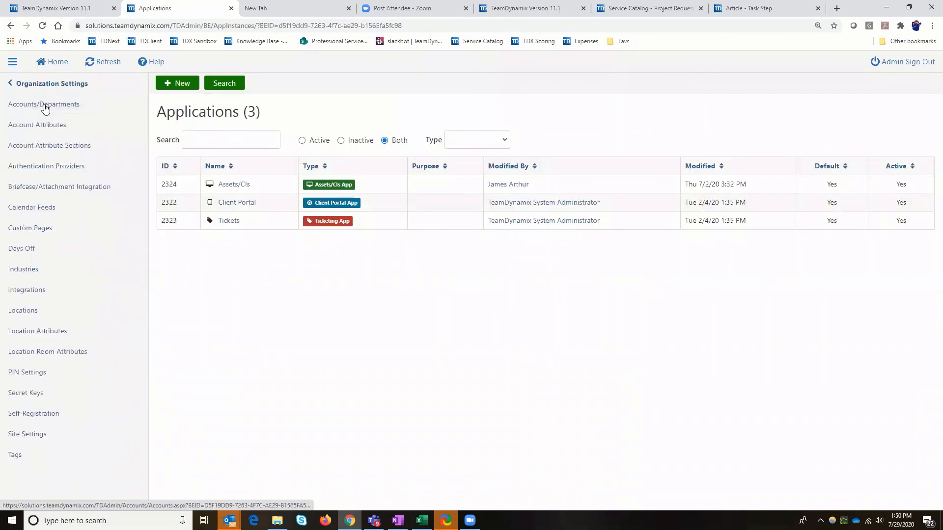
pyautogui.click(45, 107)
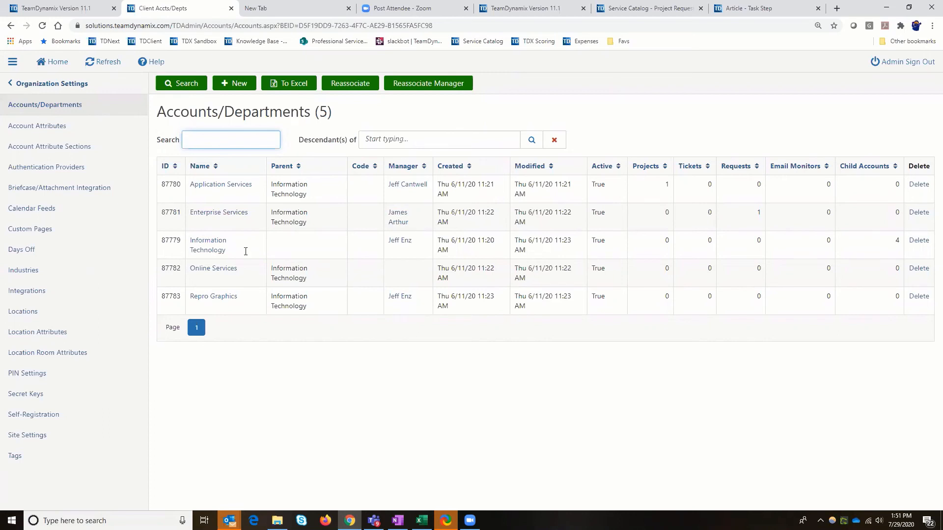
pyautogui.moveTo(158, 112); pyautogui.dragTo(311, 121)
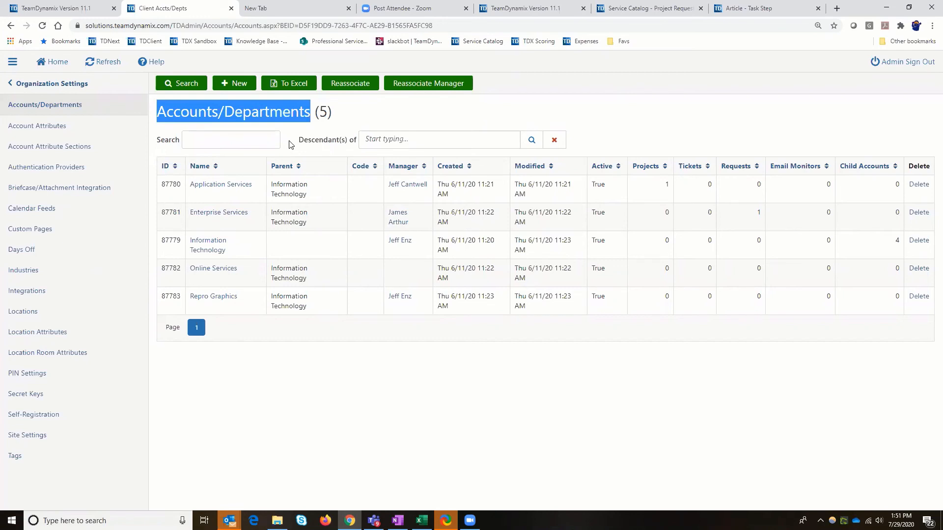
# Show the organization's users and open the second listed user's record to examine the general details
pyautogui.click(36, 84)
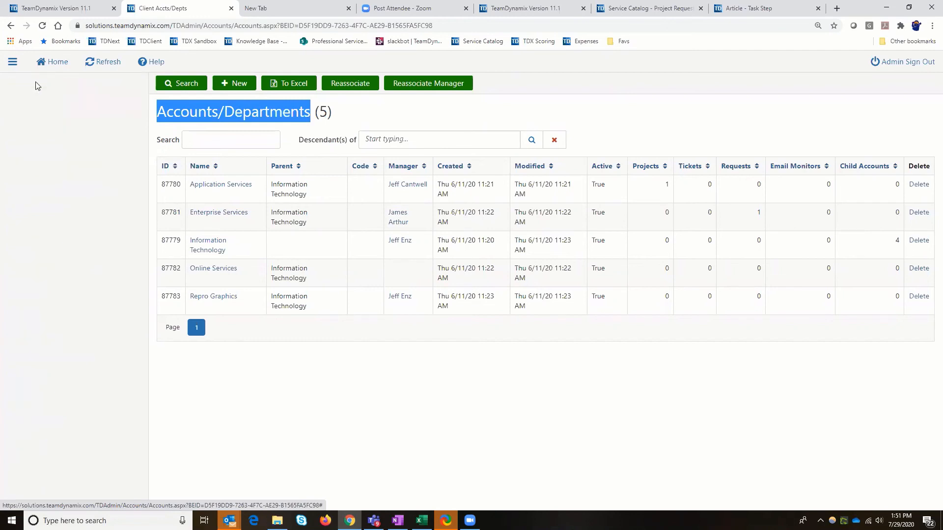
pyautogui.click(16, 313)
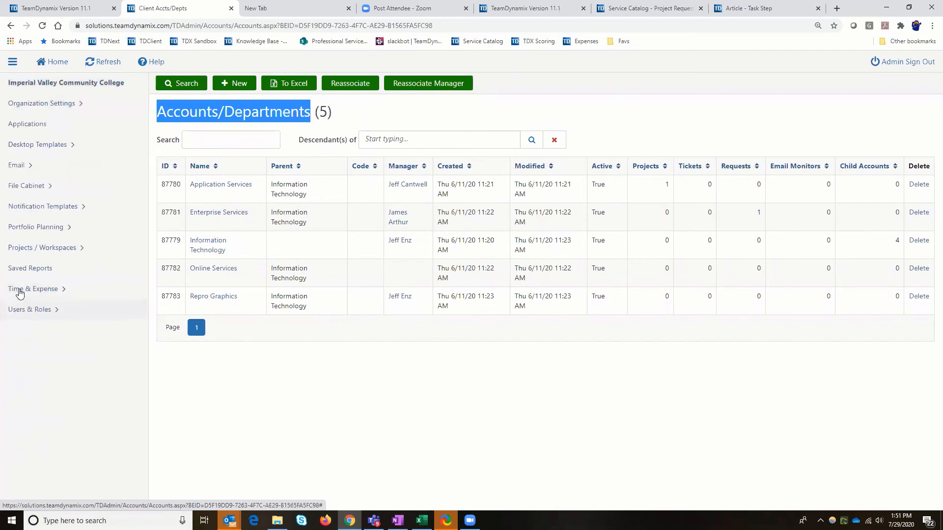
pyautogui.click(19, 291)
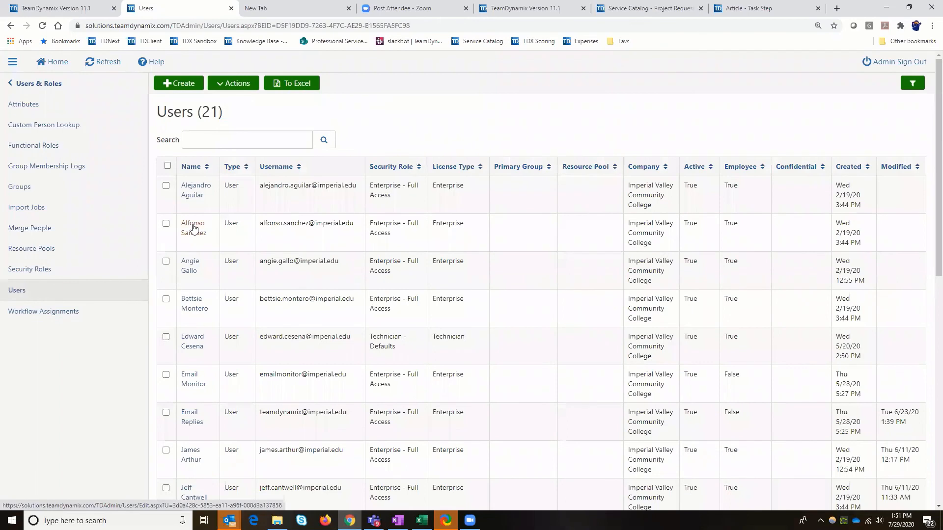
pyautogui.click(193, 227)
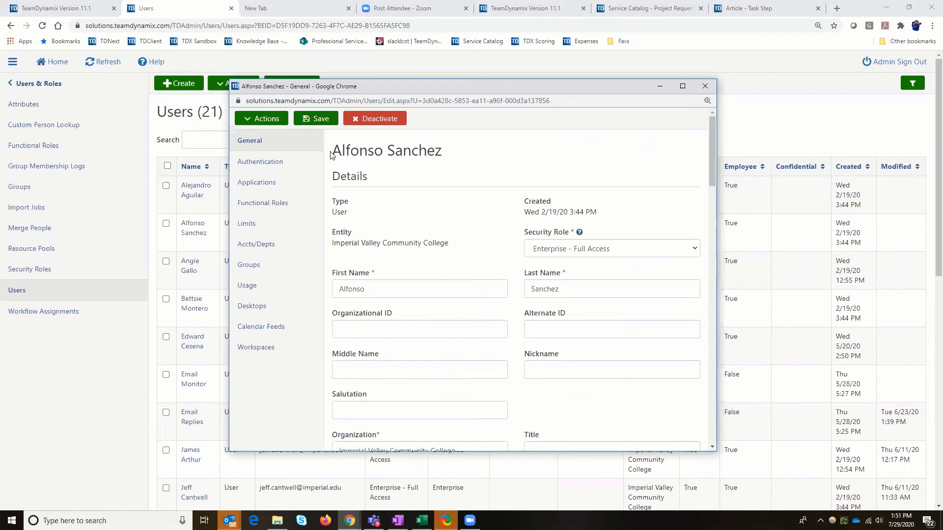
pyautogui.moveTo(332, 151); pyautogui.dragTo(443, 150)
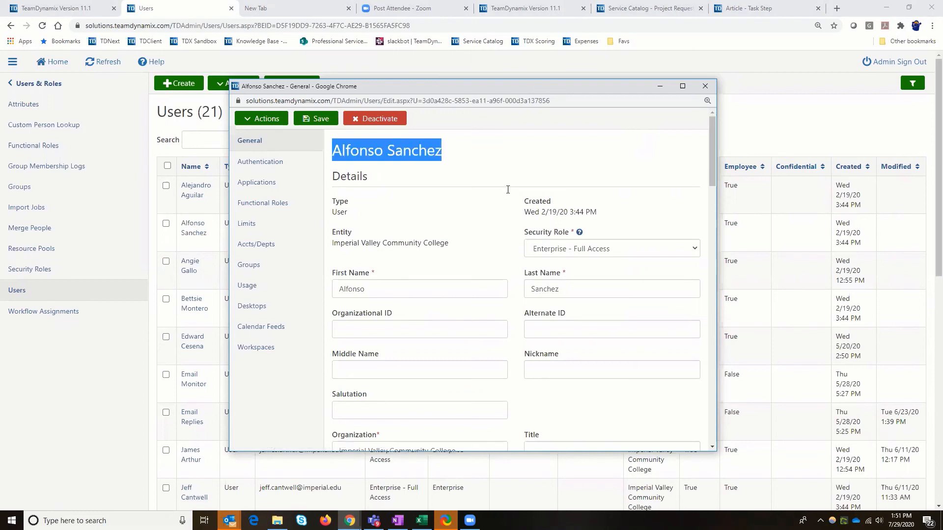
# Set the open user record's default account/department to Application Services and save the record
pyautogui.scroll(-5, 508, 189)
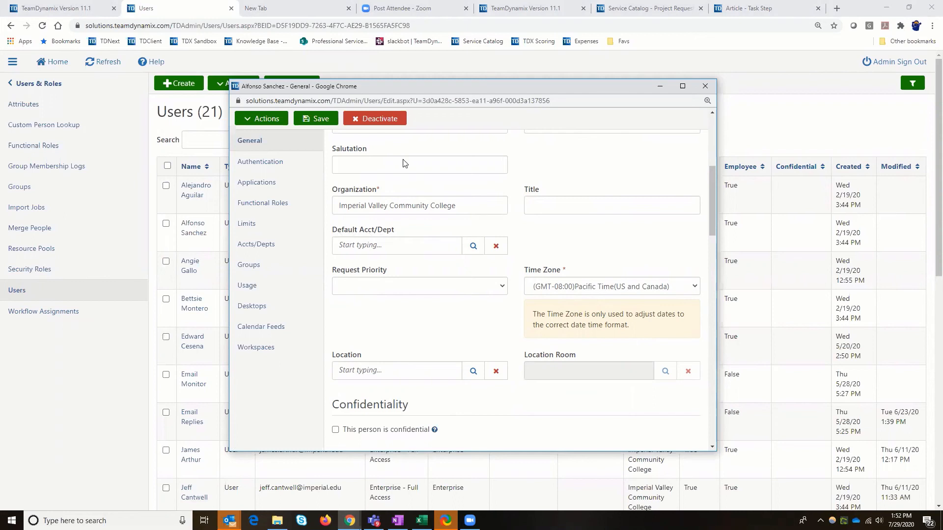
pyautogui.scroll(5, 382, 167)
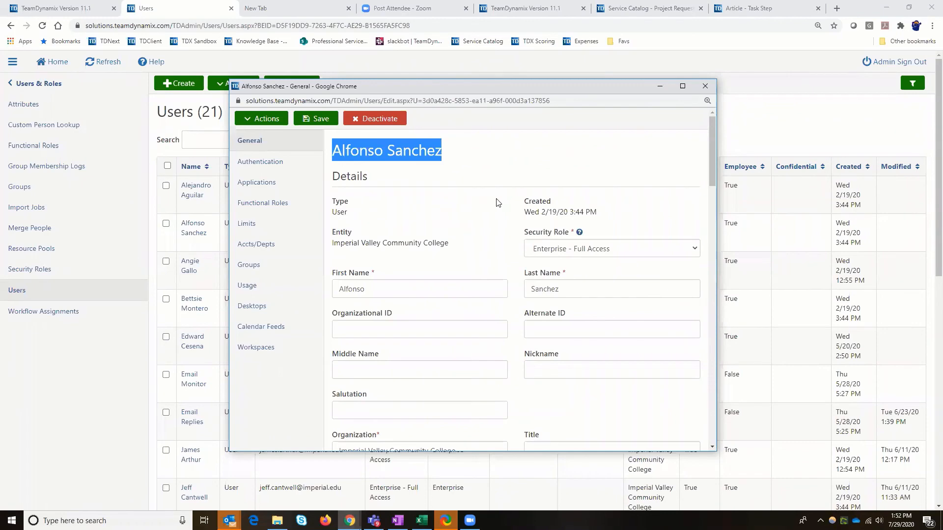
pyautogui.scroll(-4, 425, 362)
pyautogui.scroll(-3, 407, 275)
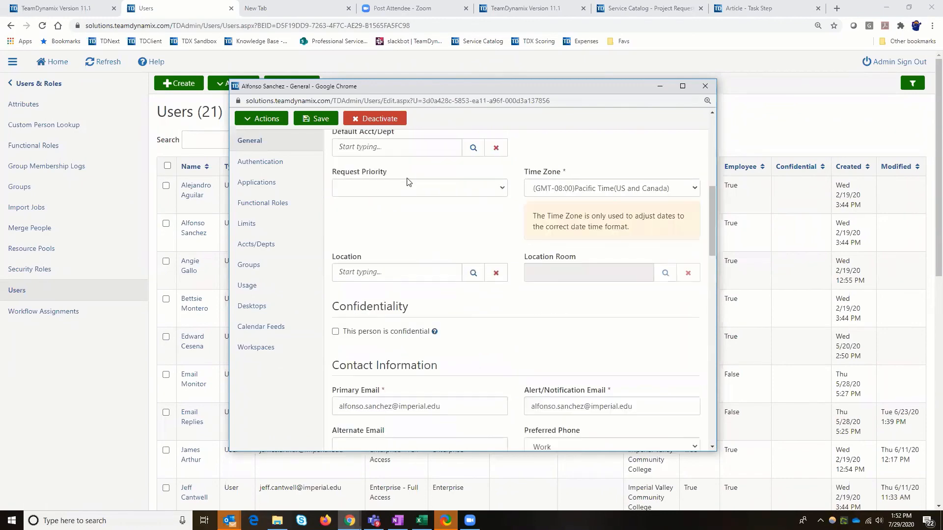
pyautogui.scroll(2, 431, 181)
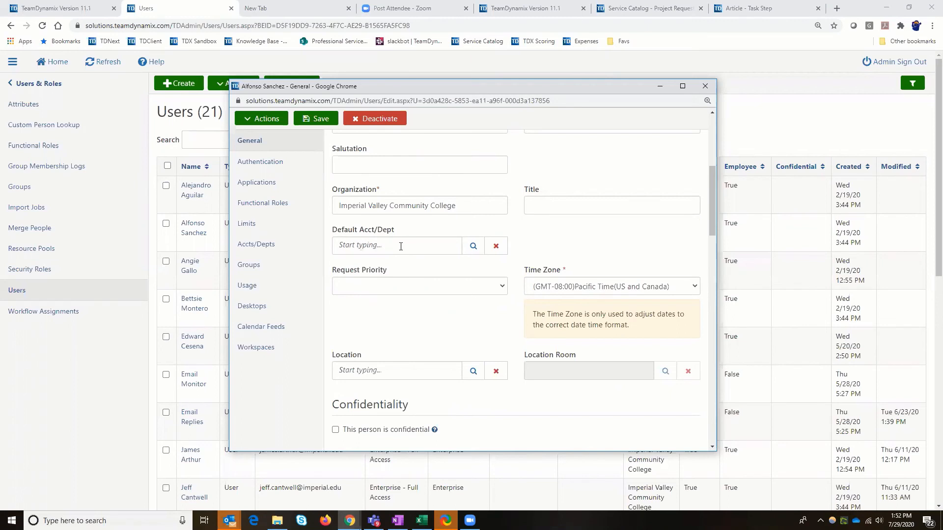
pyautogui.scroll(5, 406, 238)
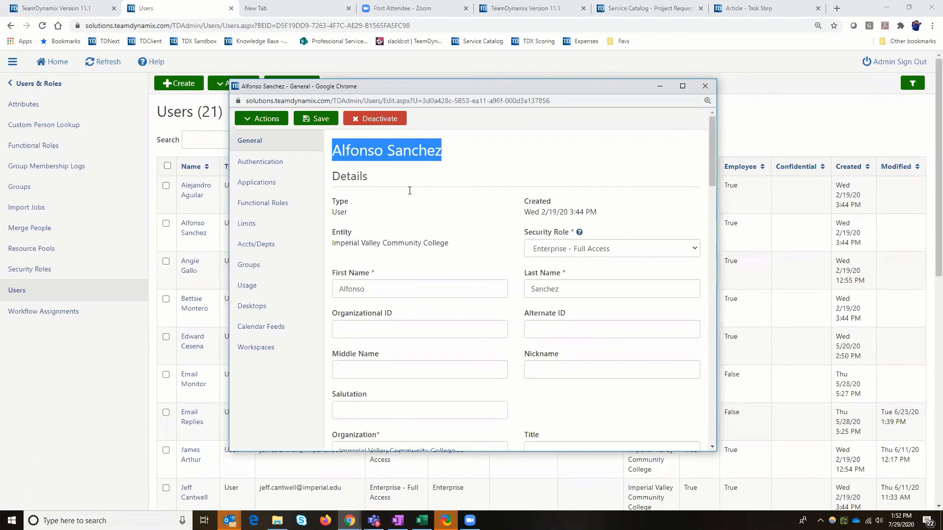
pyautogui.scroll(-2, 415, 201)
pyautogui.scroll(-2, 415, 203)
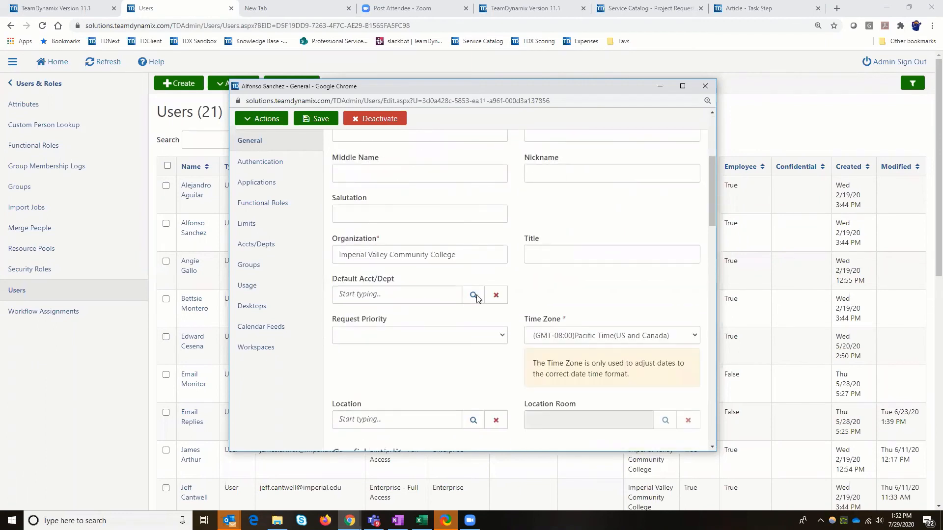
pyautogui.click(473, 297)
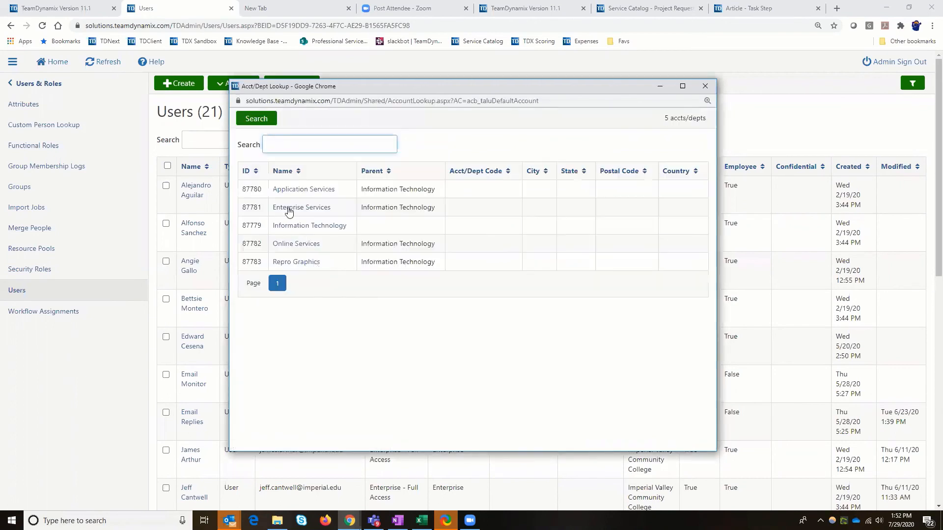
pyautogui.click(289, 195)
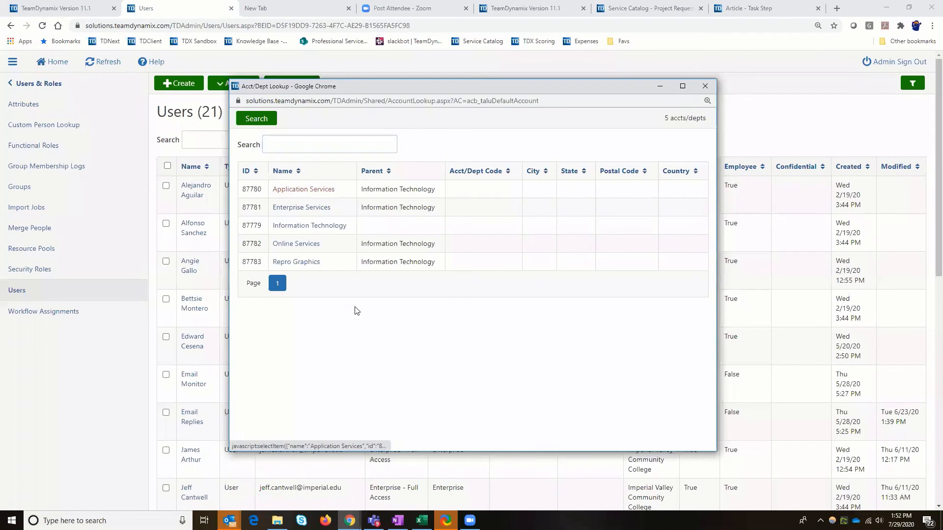
pyautogui.click(317, 120)
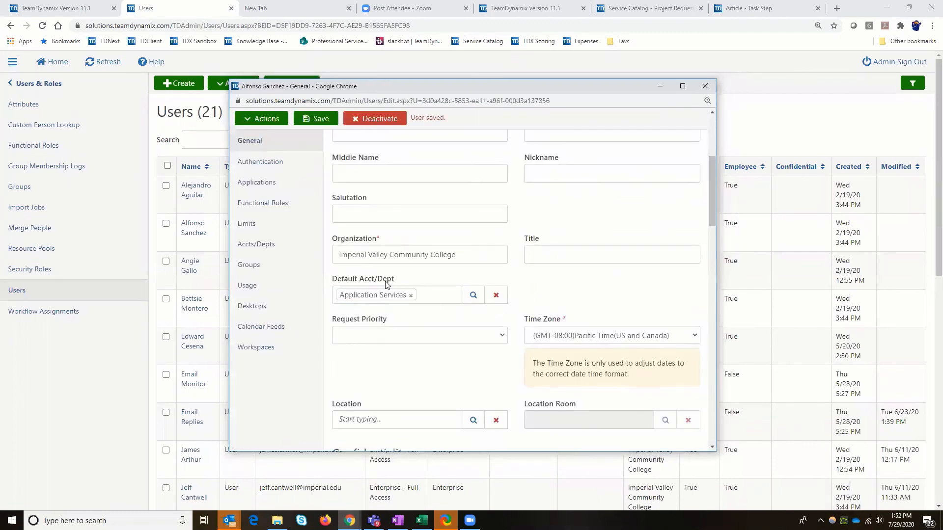
# Check the saved user's name and default department, and return to the users list
pyautogui.scroll(4, 373, 187)
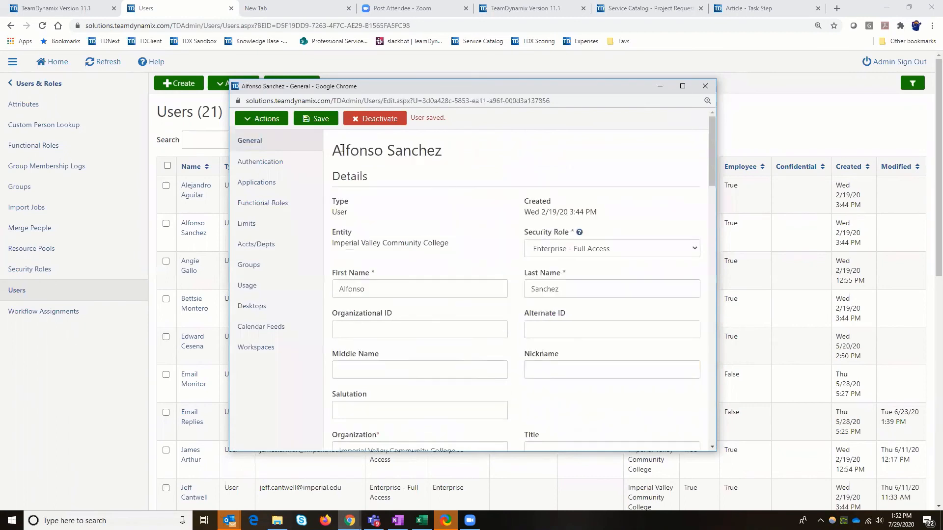
pyautogui.moveTo(332, 150); pyautogui.dragTo(443, 151)
pyautogui.scroll(-5, 390, 248)
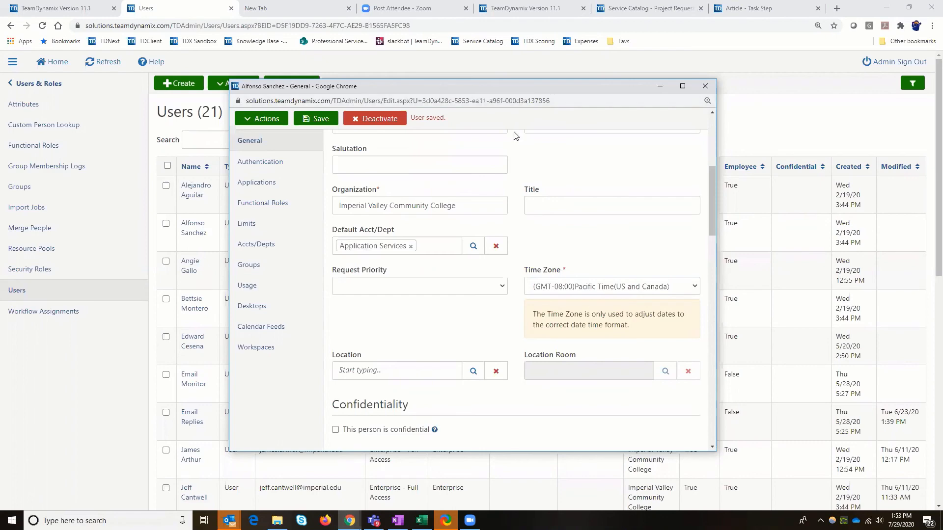
pyautogui.moveTo(160, 116); pyautogui.dragTo(152, 114)
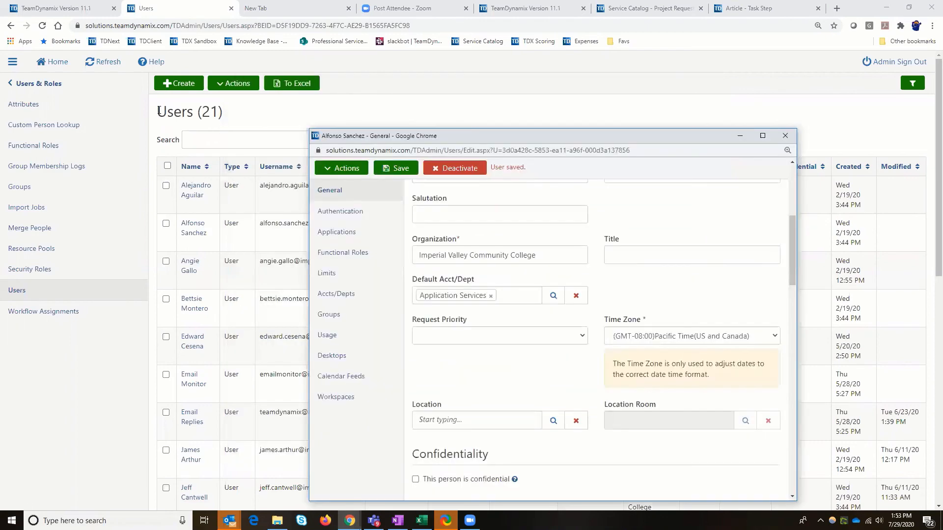
pyautogui.moveTo(365, 125); pyautogui.dragTo(373, 128)
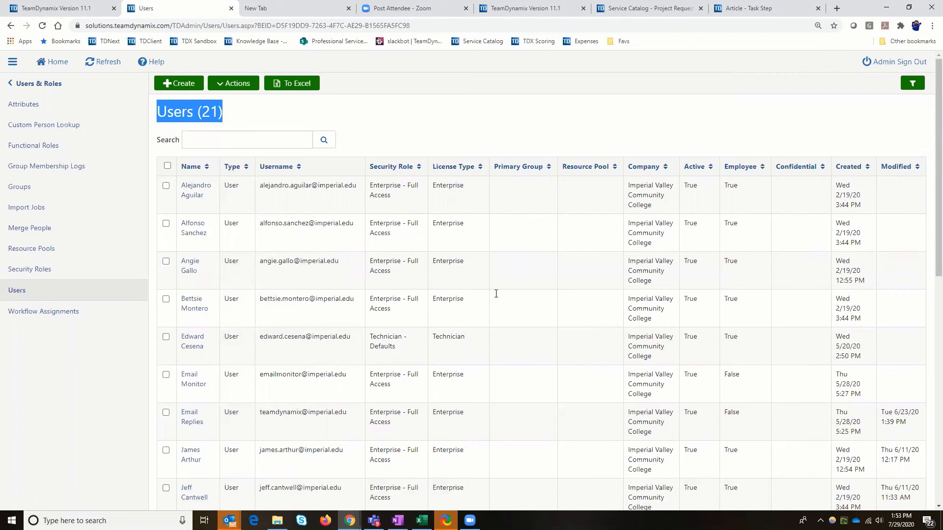
# Show the organization's accounts and departments to examine their managers and parent departments
pyautogui.click(32, 84)
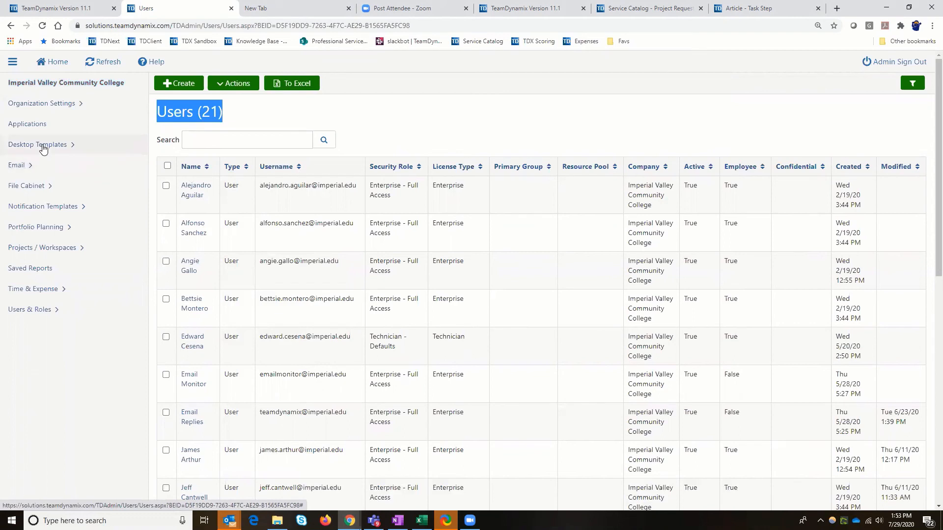
pyautogui.click(31, 109)
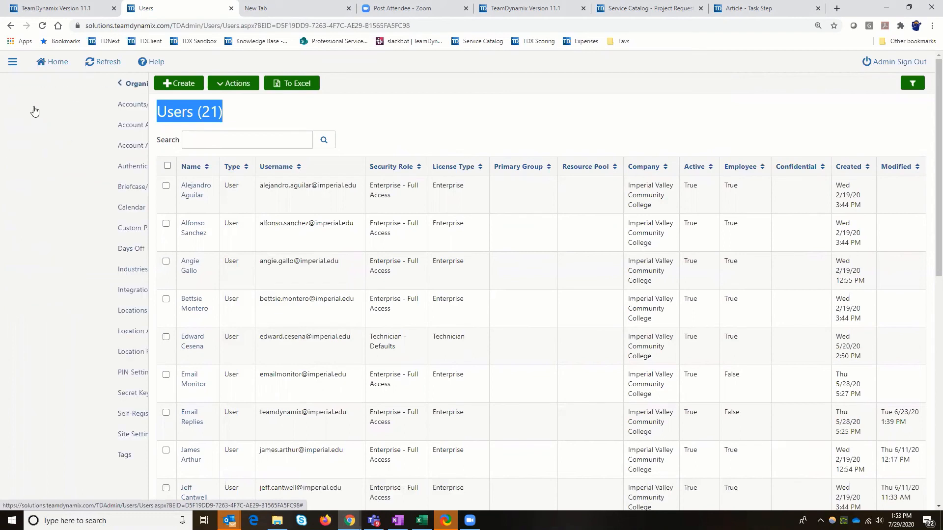
pyautogui.click(35, 111)
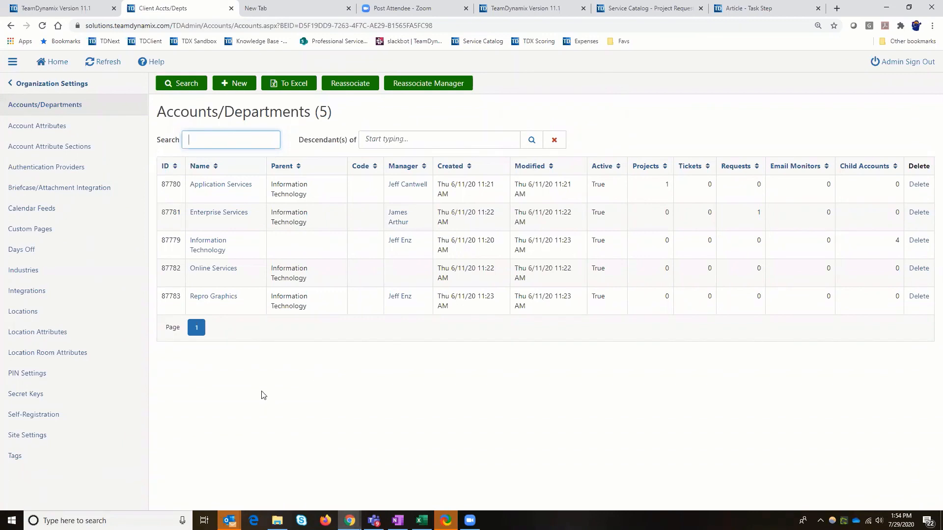
# Return to the organization's users and look through the whole list
pyautogui.click(30, 84)
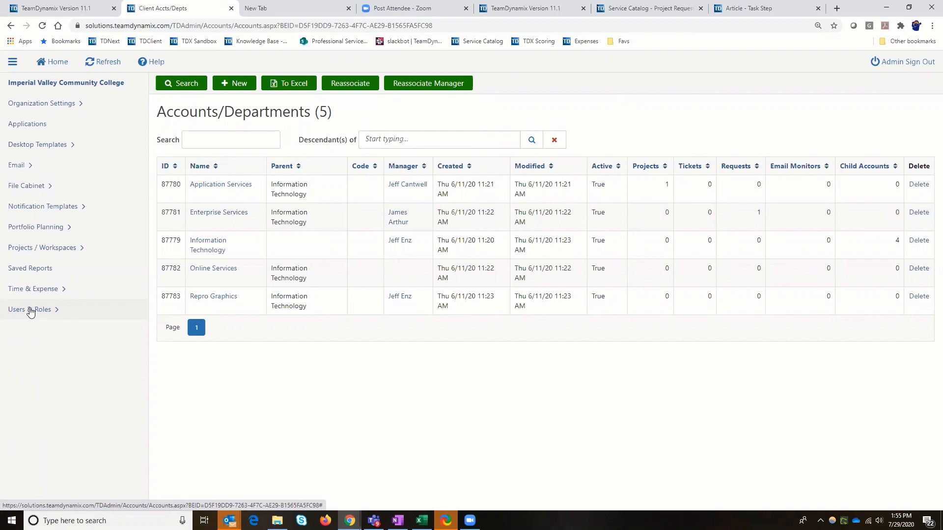
pyautogui.click(29, 311)
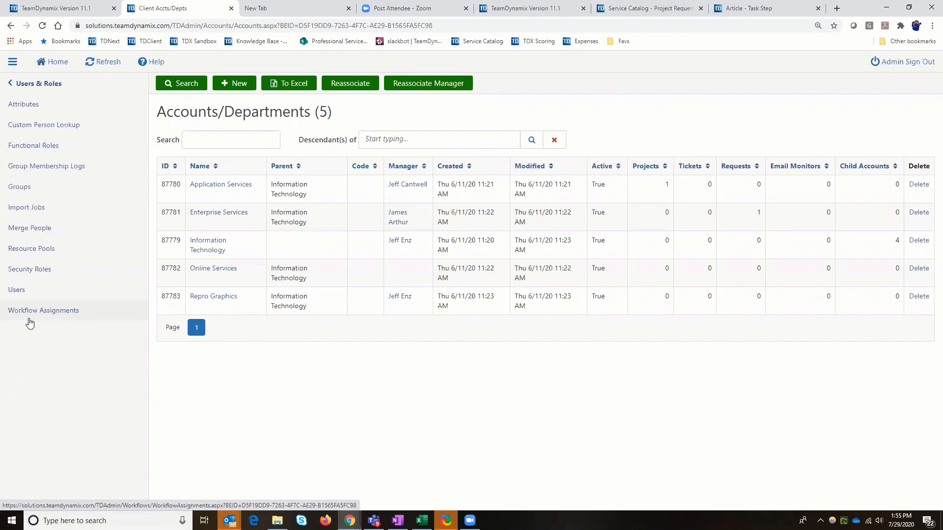
pyautogui.click(21, 291)
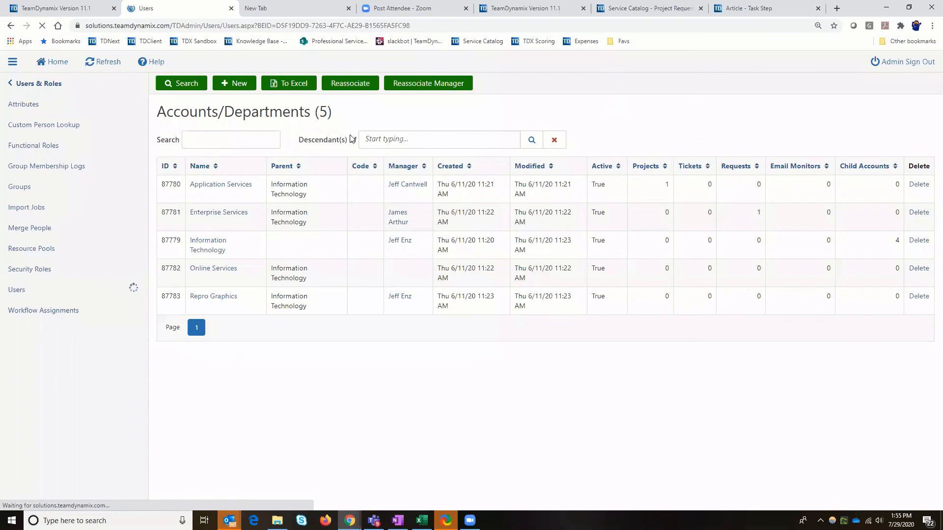
pyautogui.scroll(-3, 373, 148)
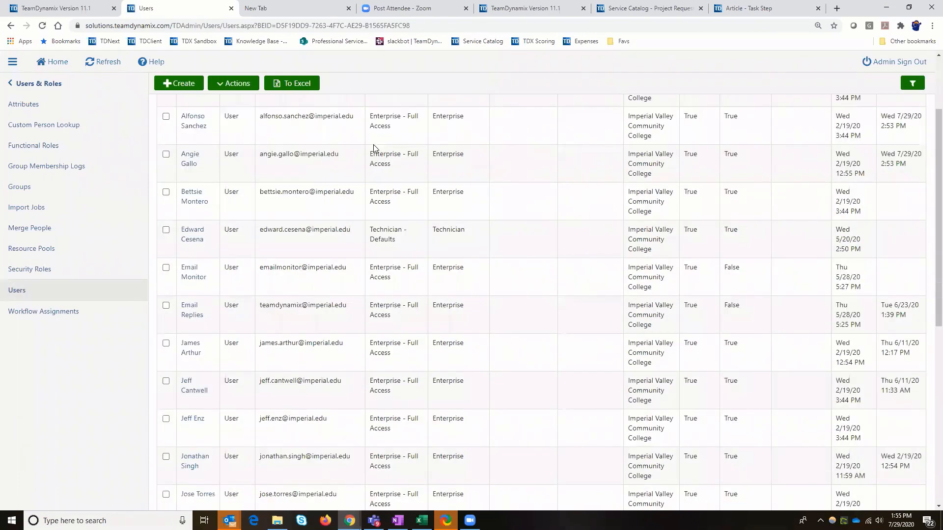
pyautogui.scroll(-7, 374, 147)
pyautogui.scroll(-1, 373, 149)
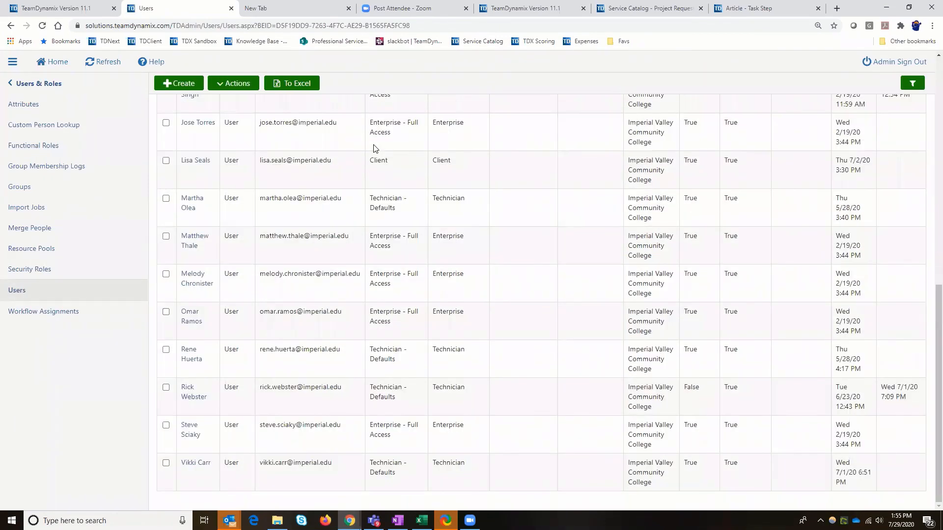
pyautogui.scroll(2, 374, 148)
pyautogui.scroll(7, 375, 148)
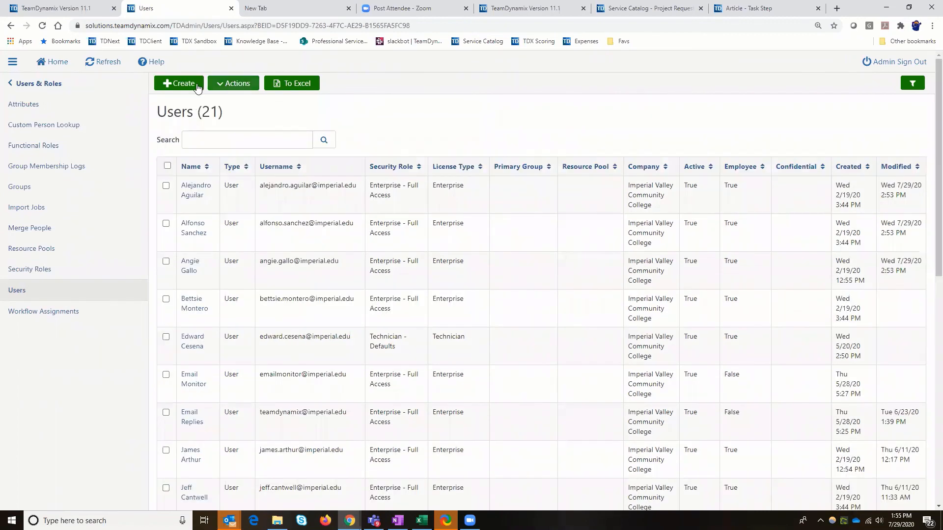
# Start creating a new resource placeholder from the users list
pyautogui.click(197, 86)
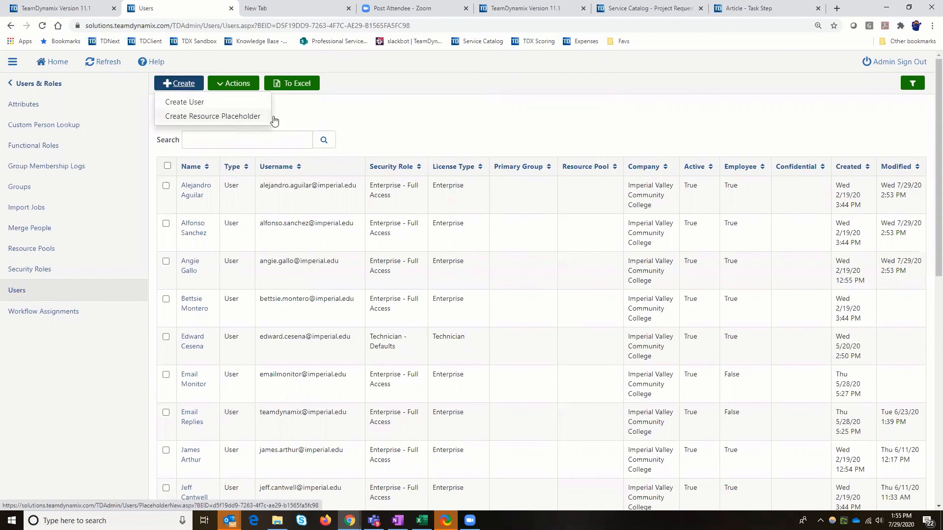
pyautogui.click(197, 118)
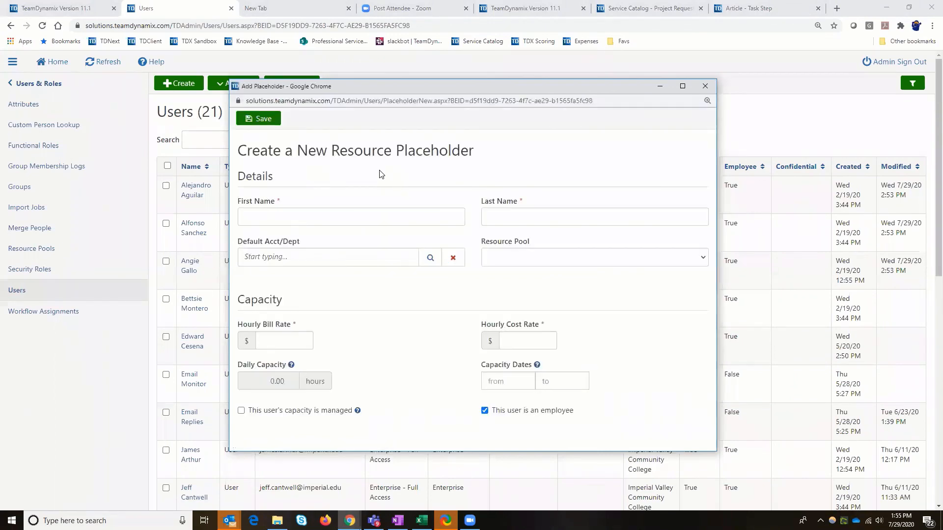
pyautogui.click(276, 218)
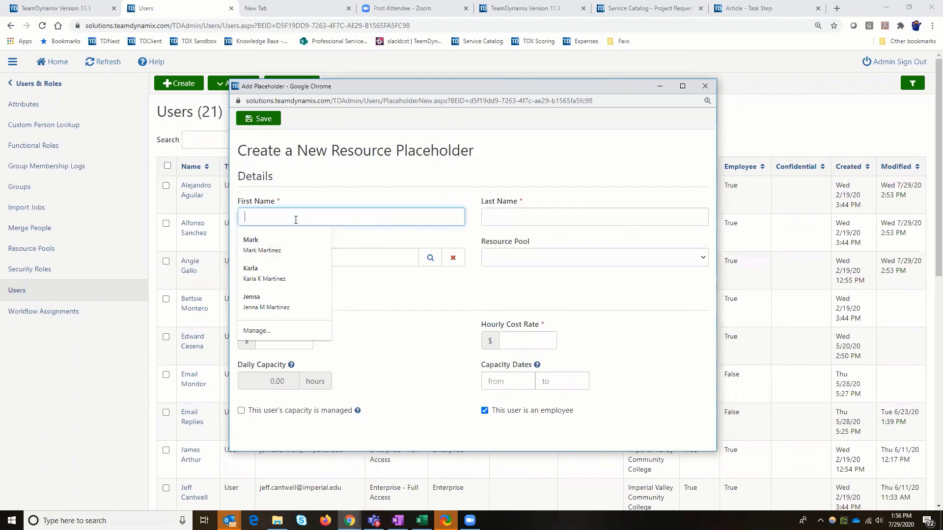
# Enter Database as the resource placeholder's first name and Admin as its last name
pyautogui.write('pR')
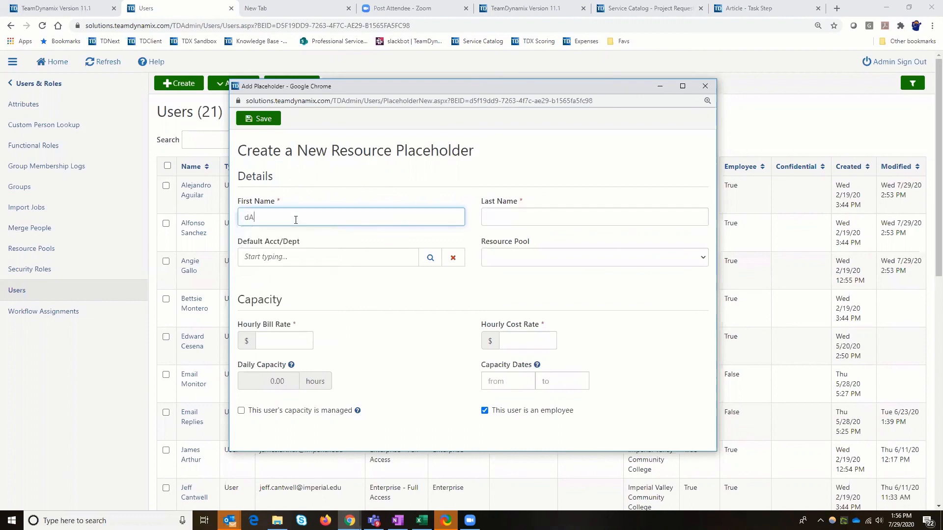
pyautogui.press('BackSpace')
pyautogui.press('BackSpace')
pyautogui.press('Tab')
pyautogui.press('capslock')
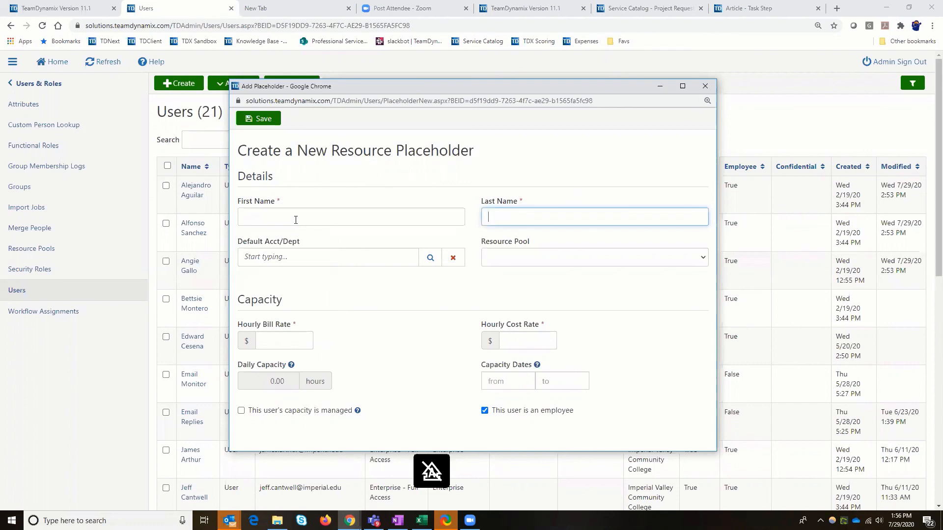
pyautogui.click(296, 219)
pyautogui.write('Data')
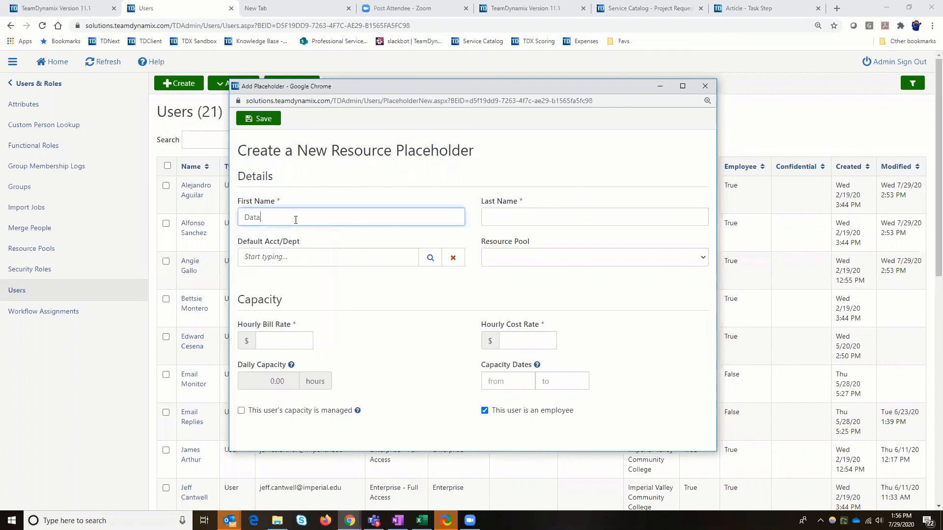
pyautogui.write('base')
pyautogui.click(538, 222)
pyautogui.write('Admin')
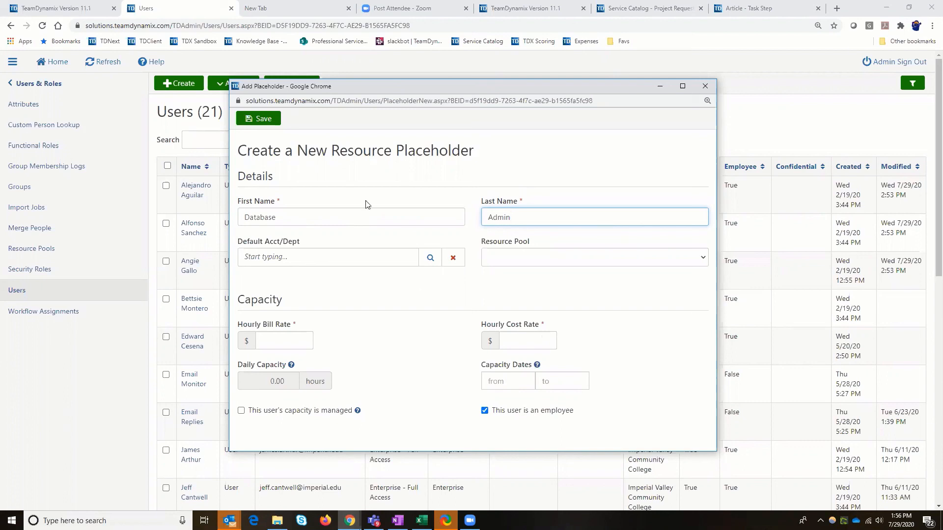
# Change the resource placeholder's first name to Microsoft and its last name to Vendor
pyautogui.moveTo(331, 150); pyautogui.dragTo(491, 161)
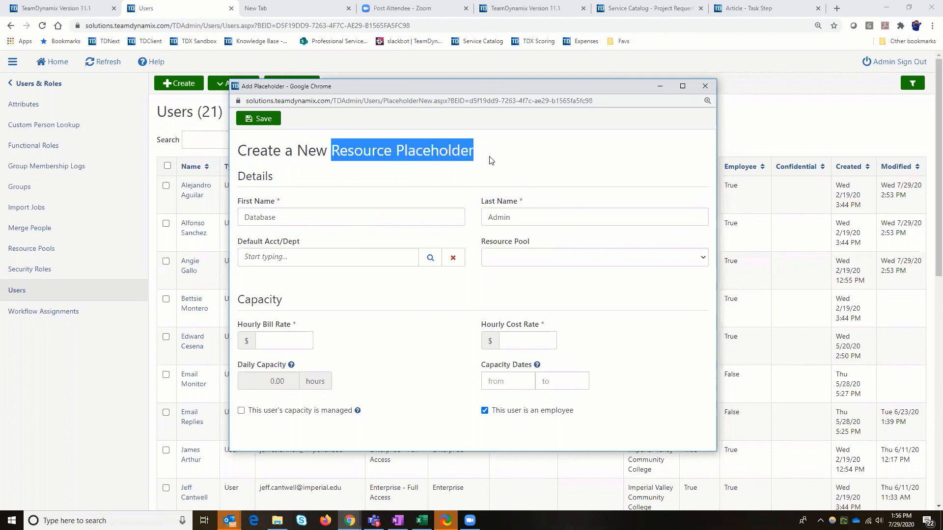
pyautogui.click(382, 216)
pyautogui.doubleClick(275, 218)
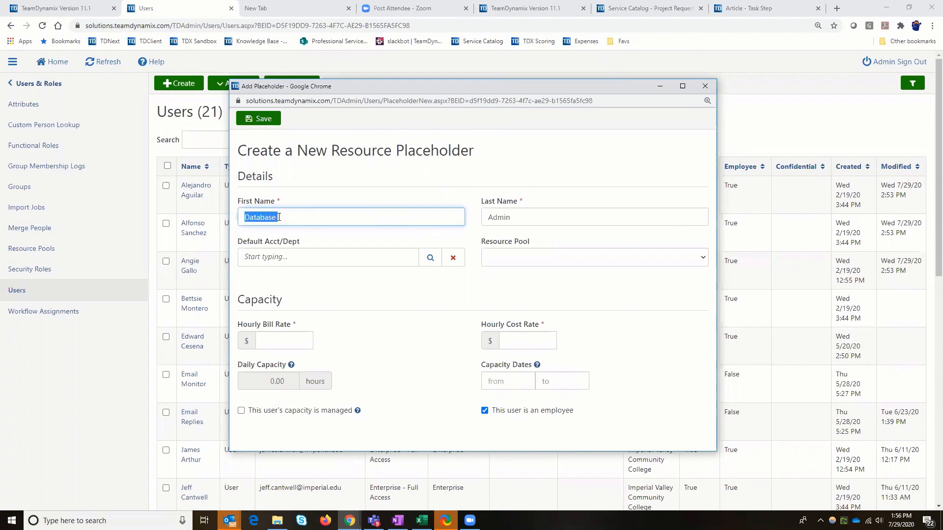
pyautogui.write('M')
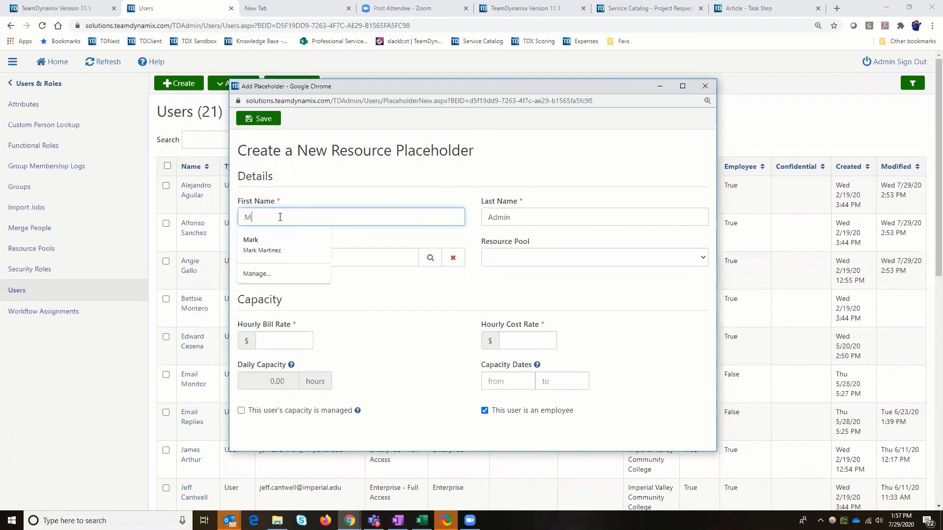
pyautogui.write('icros')
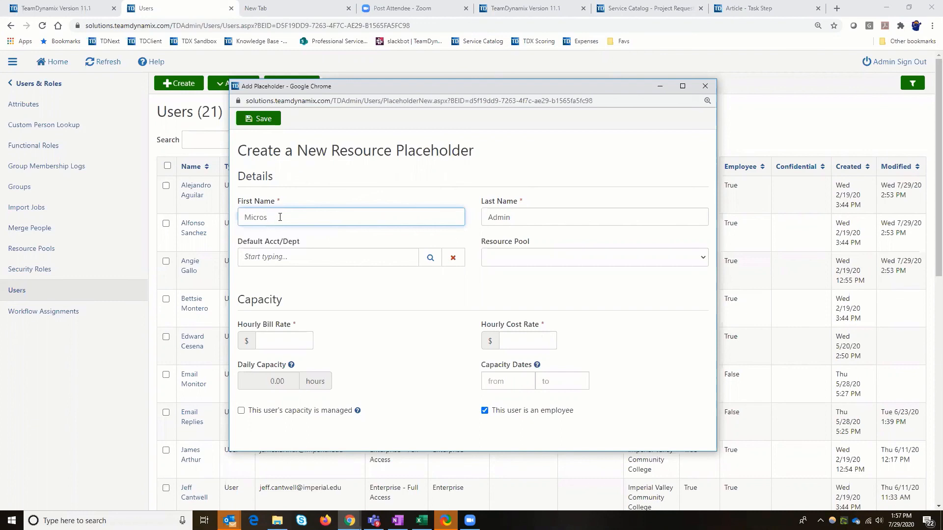
pyautogui.write('oft')
pyautogui.press('Tab')
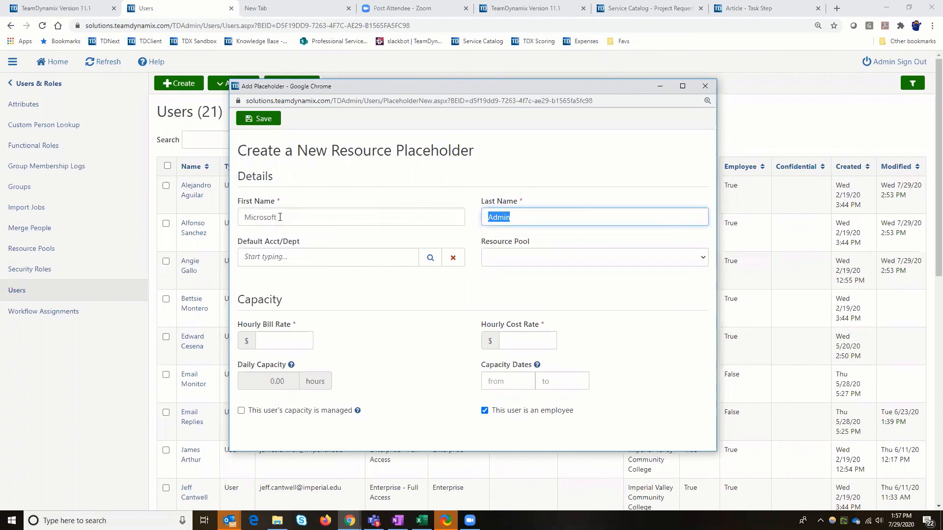
pyautogui.write('Vendor')
pyautogui.moveTo(276, 217); pyautogui.dragTo(241, 219)
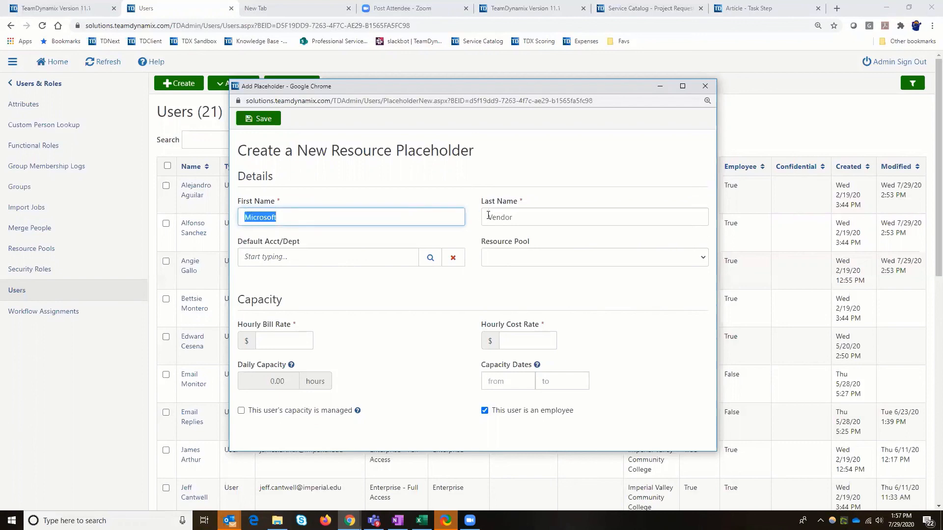
# Replace the resource placeholder's first name with Test Consulant and its last name with Placeholder
pyautogui.moveTo(487, 217); pyautogui.dragTo(513, 218)
pyautogui.press('BackSpace')
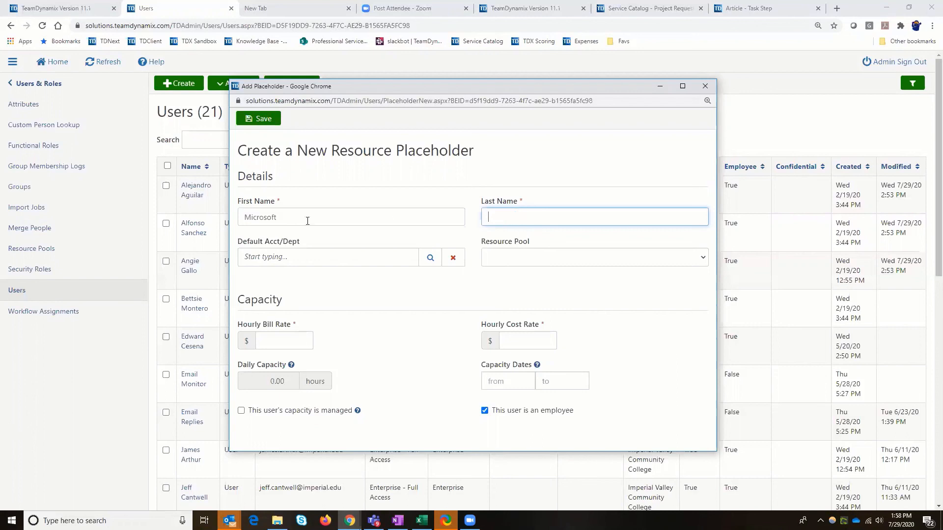
pyautogui.doubleClick(245, 218)
pyautogui.press('BackSpace')
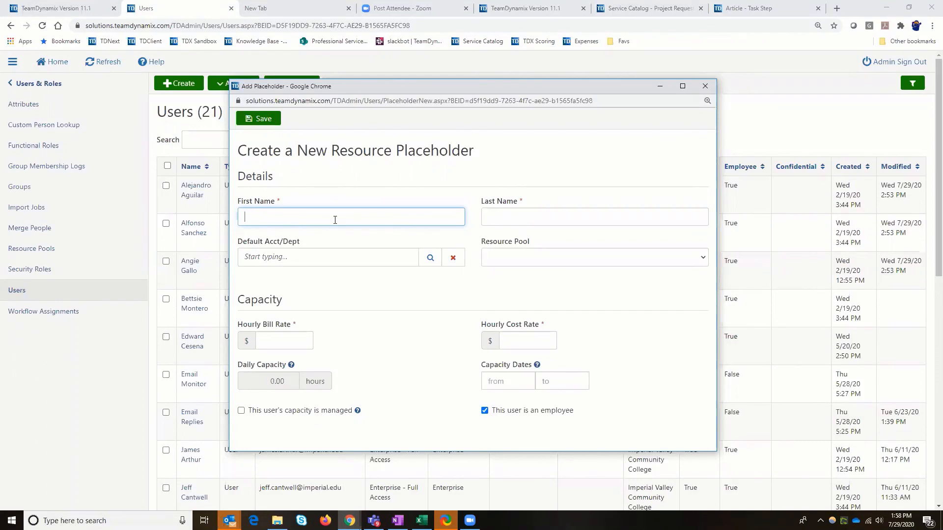
pyautogui.write('Test C')
pyautogui.write('onsulant')
pyautogui.press('Tab')
pyautogui.write('Placeholder')
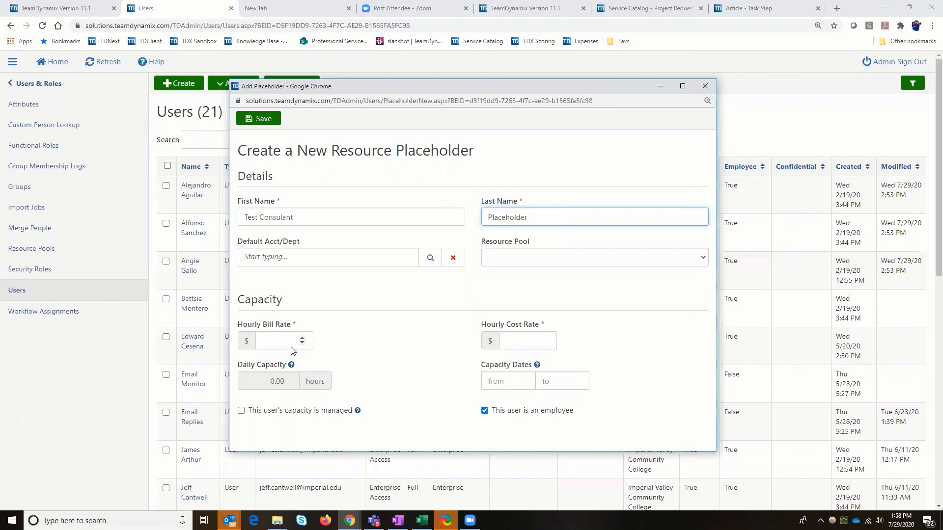
# Mark the resource placeholder as not an employee, save it, and return to the users list
pyautogui.click(484, 411)
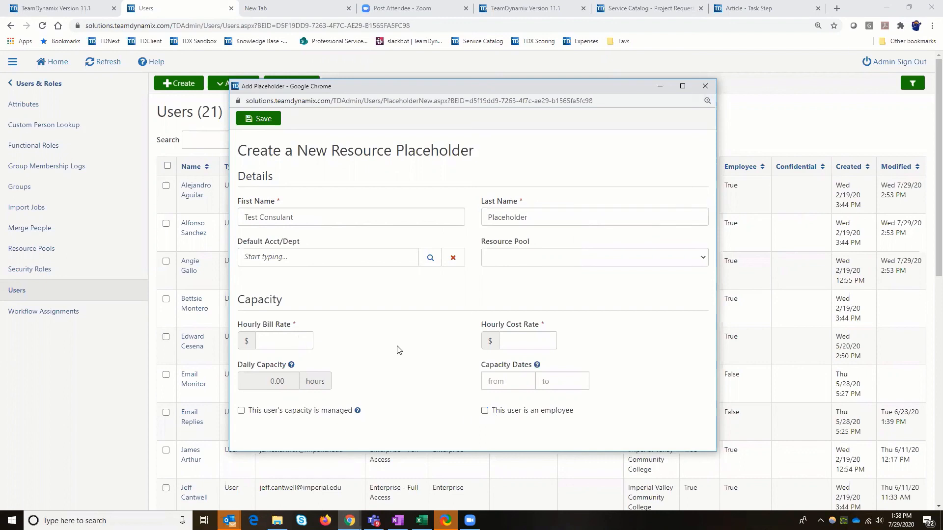
pyautogui.click(264, 121)
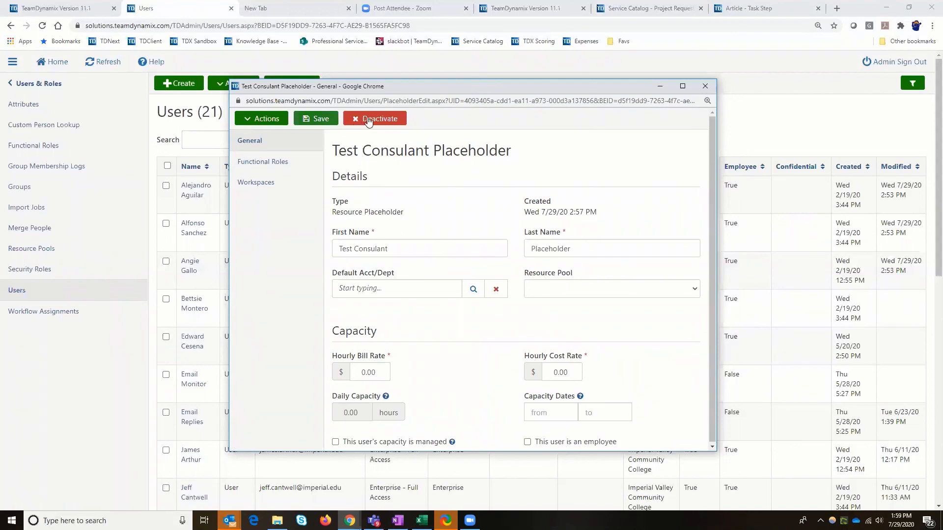
pyautogui.click(317, 121)
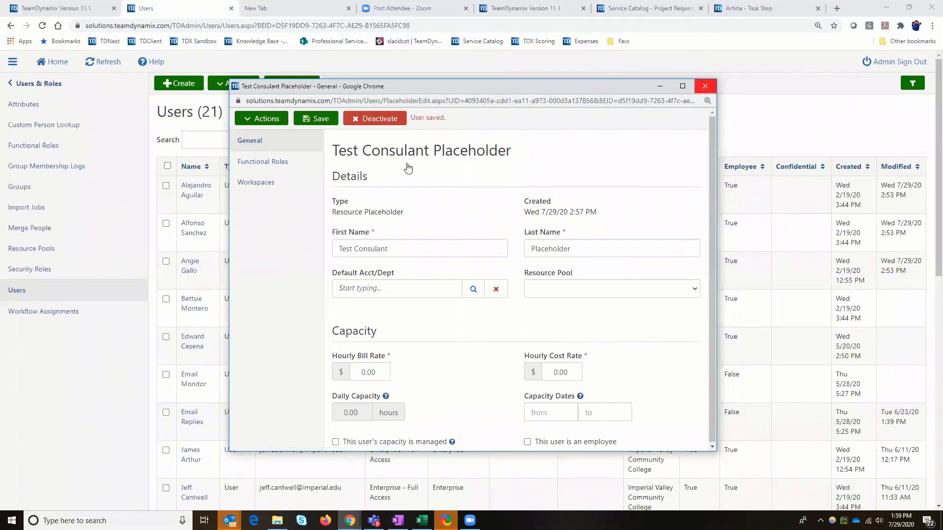
pyautogui.click(705, 85)
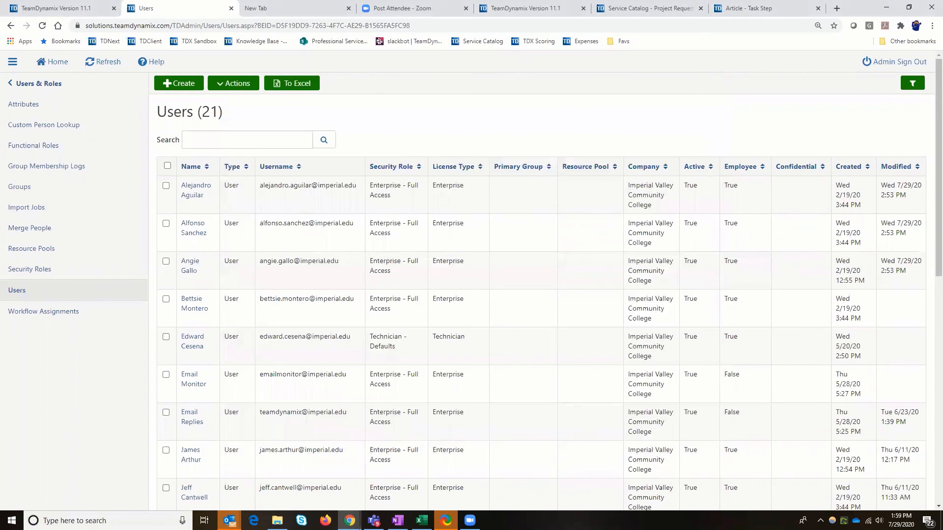